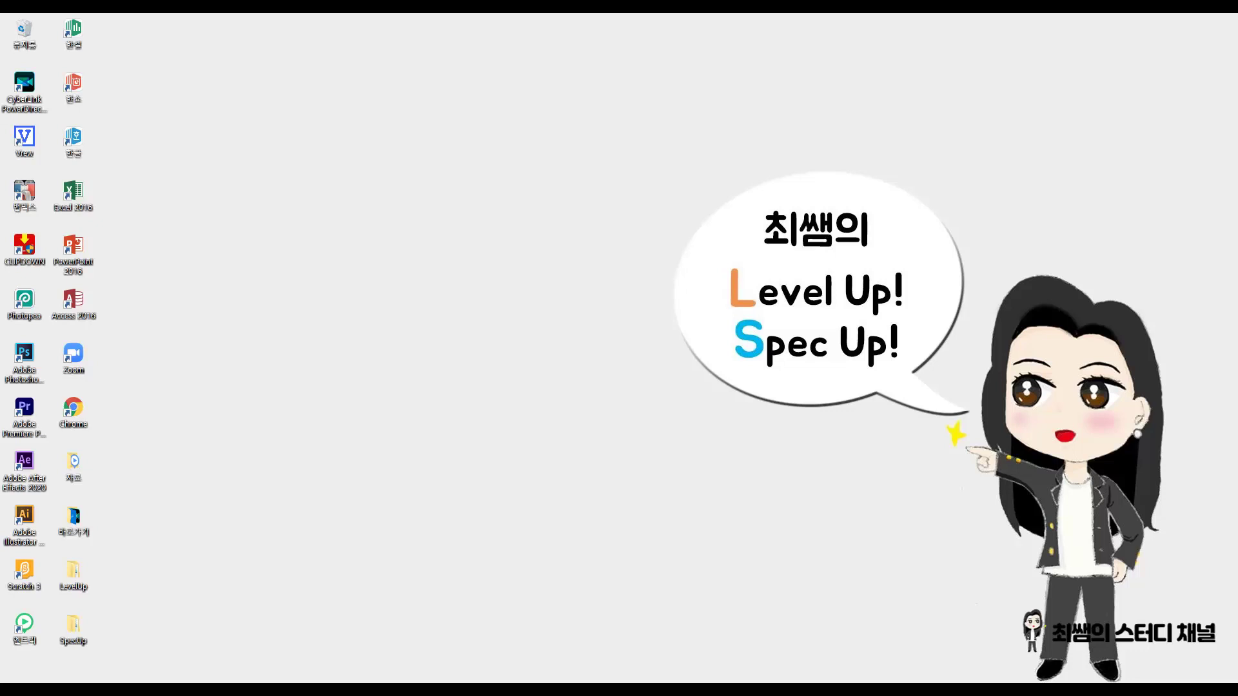
- Start Excel 2016 and create a blank workbook
{"action": "left_click", "coordinate": [73, 194]}
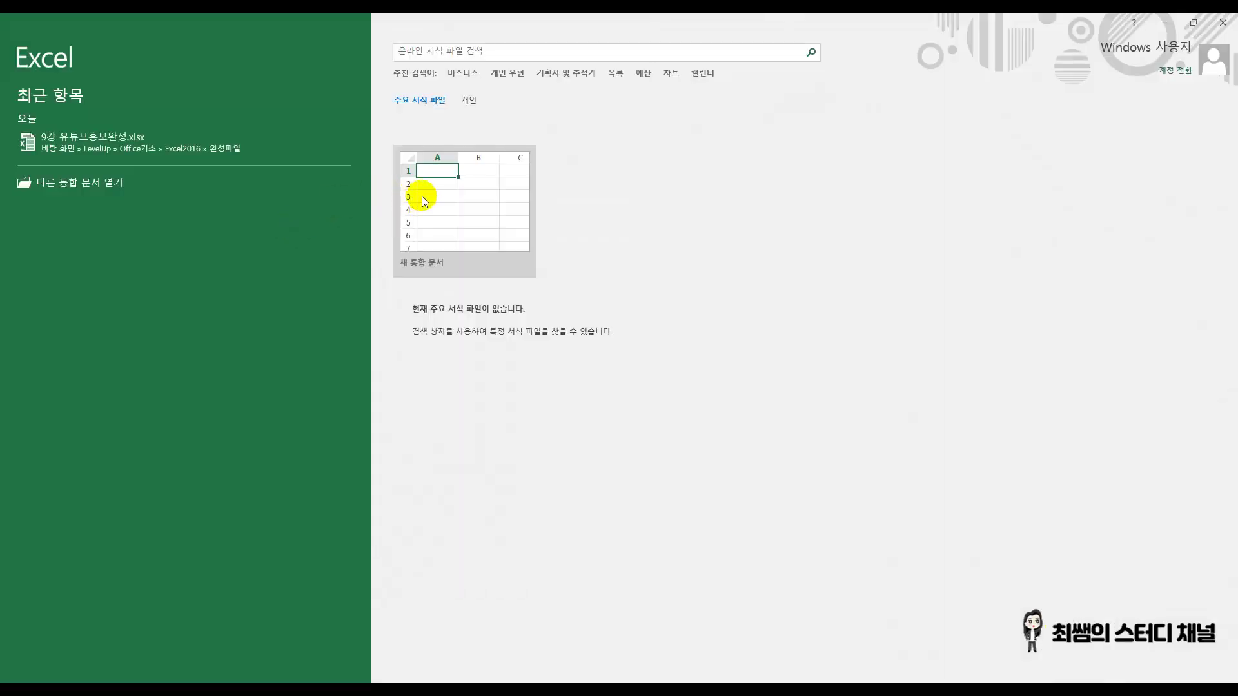
{"action": "left_click", "coordinate": [490, 192]}
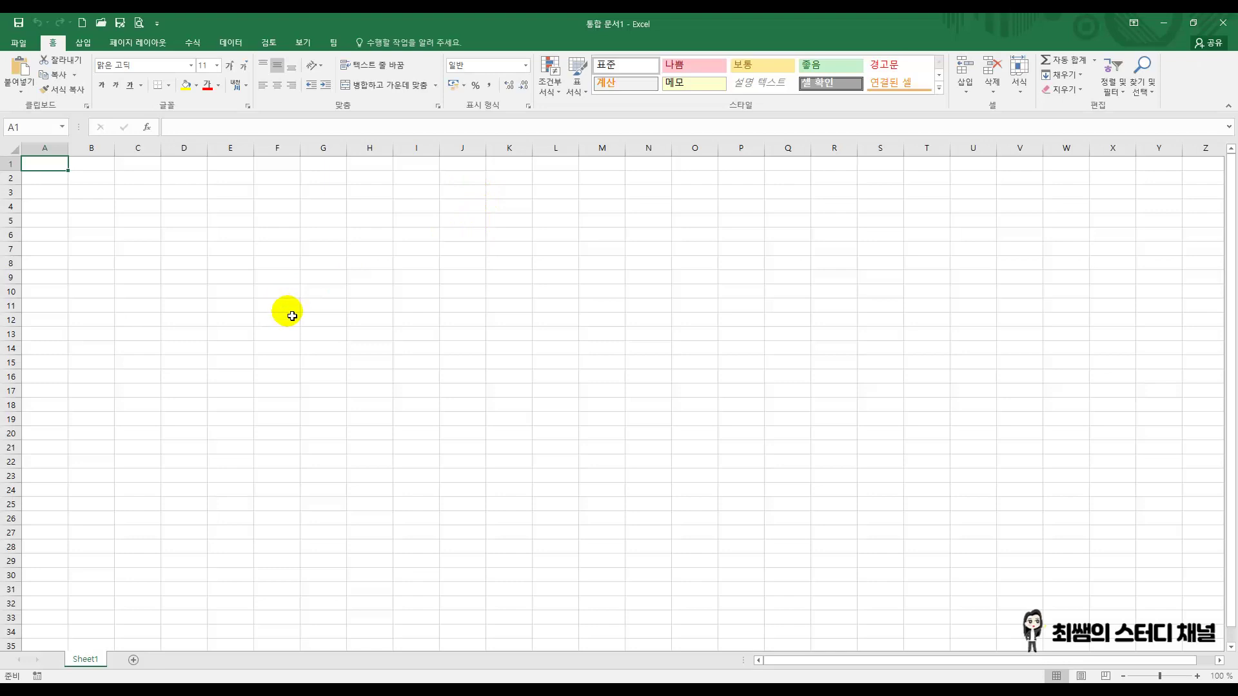
- Open the chooser for inserting a SmartArt graphic
{"action": "left_click", "coordinate": [85, 43]}
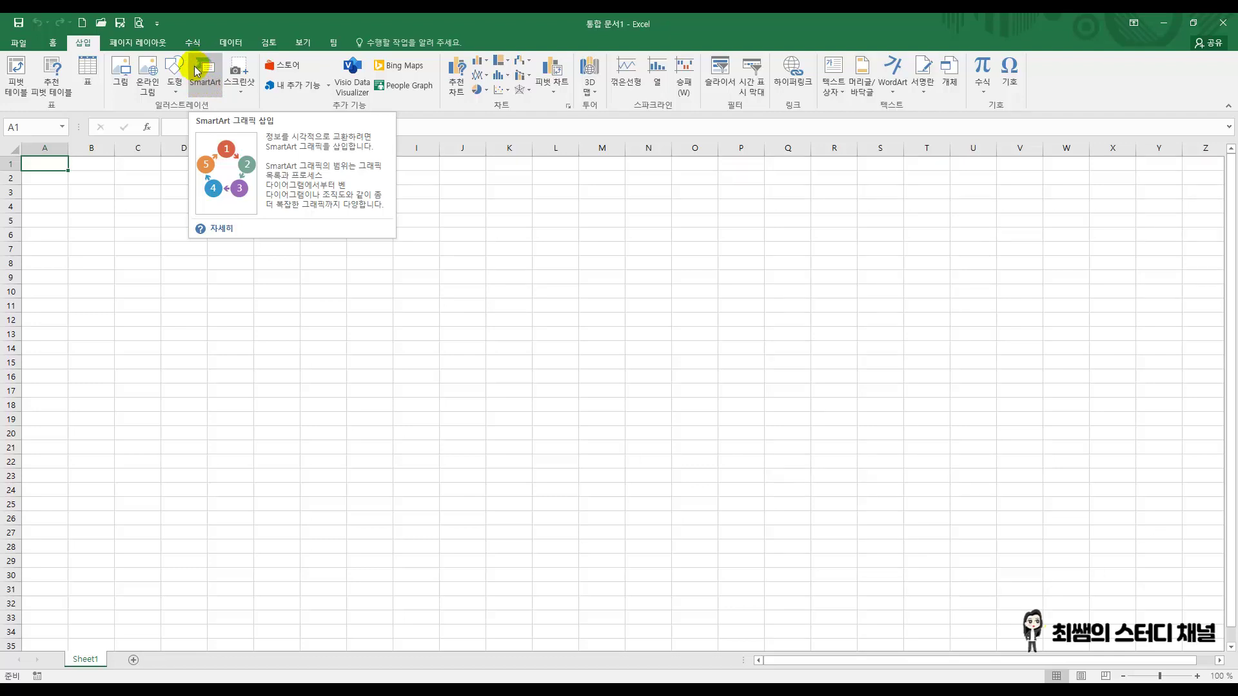
{"action": "left_click", "coordinate": [175, 69]}
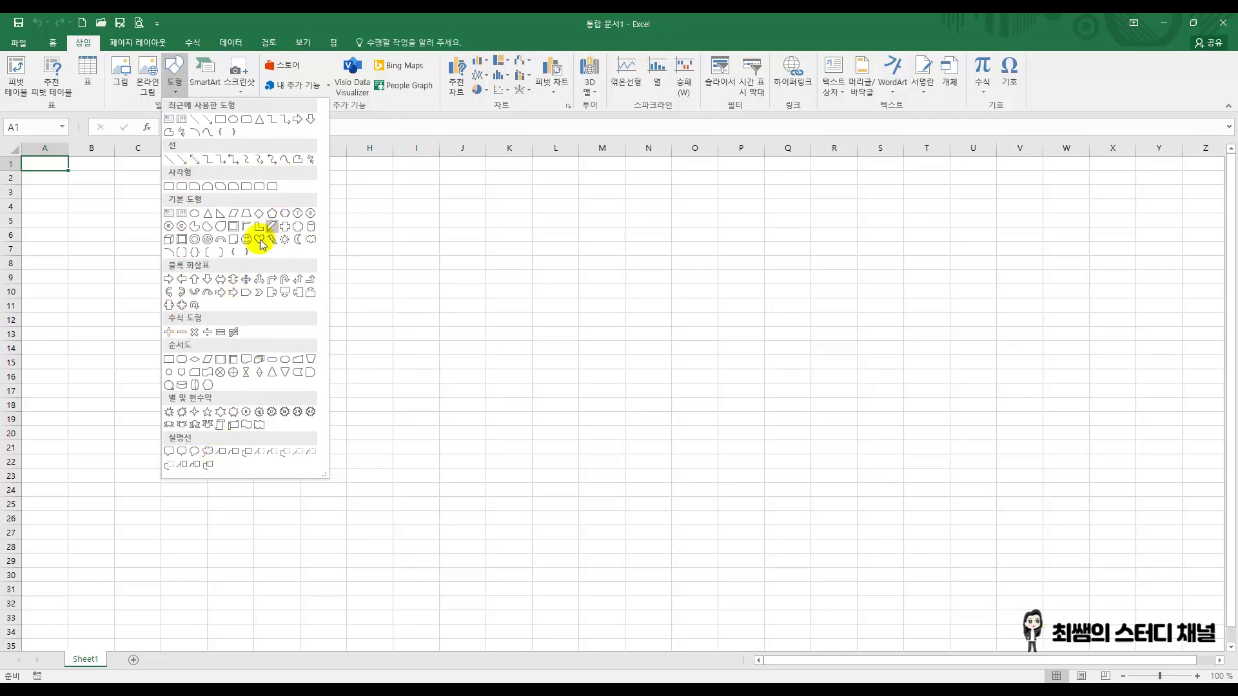
{"action": "left_click", "coordinate": [202, 67]}
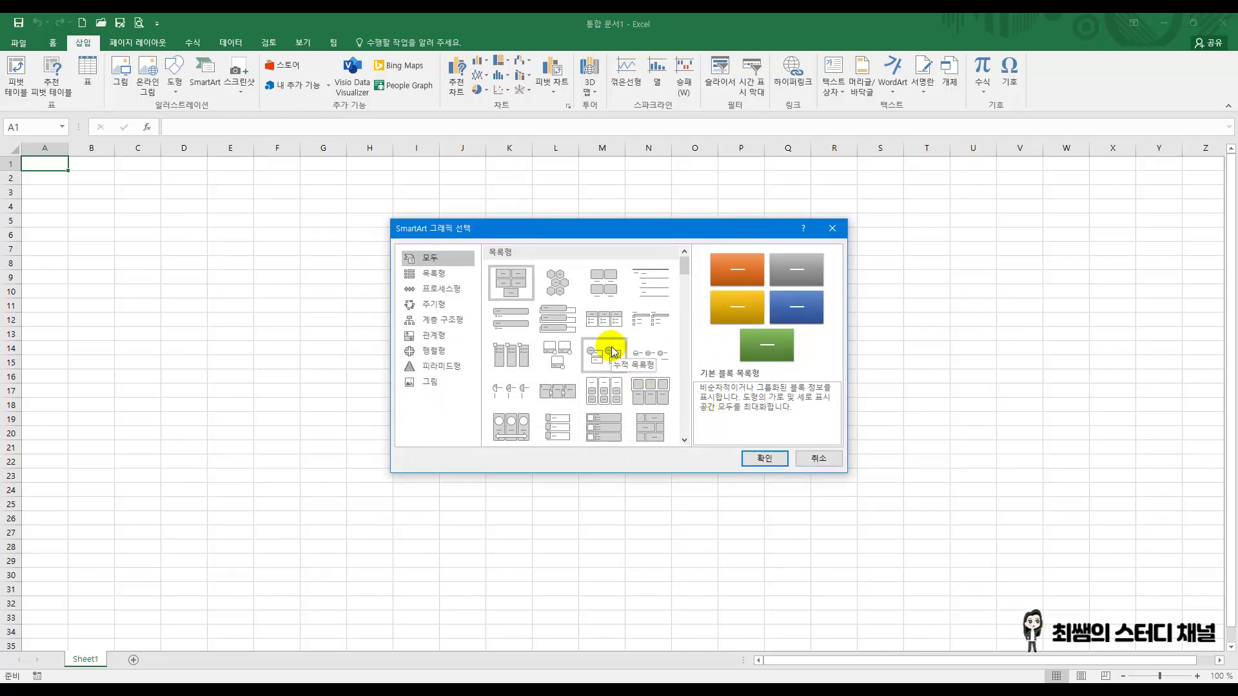
- Examine the SmartArt layouts offered in each category, from list and process to pyramid and picture
{"action": "left_click_drag", "start_coordinate": [613, 231], "coordinate": [587, 185]}
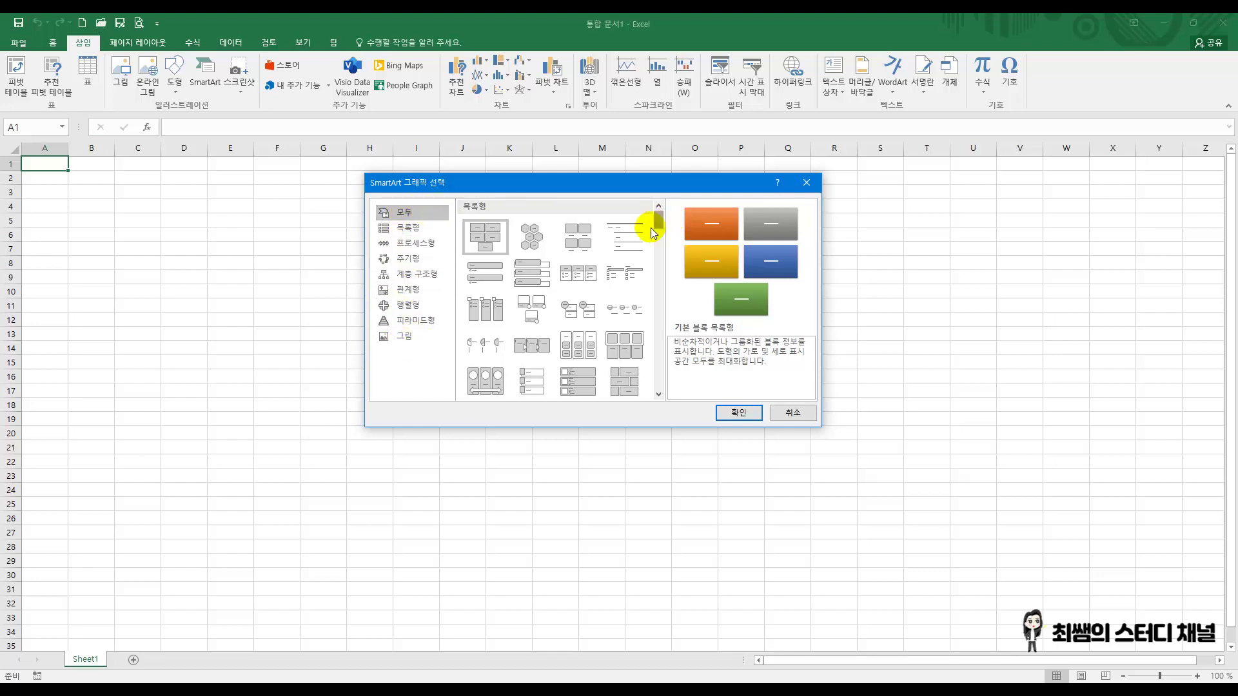
{"action": "mouse_move", "coordinate": [655, 216]}
{"action": "left_mouse_down"}
{"action": "mouse_move", "coordinate": [655, 381]}
{"action": "mouse_move", "coordinate": [658, 202]}
{"action": "left_mouse_up"}
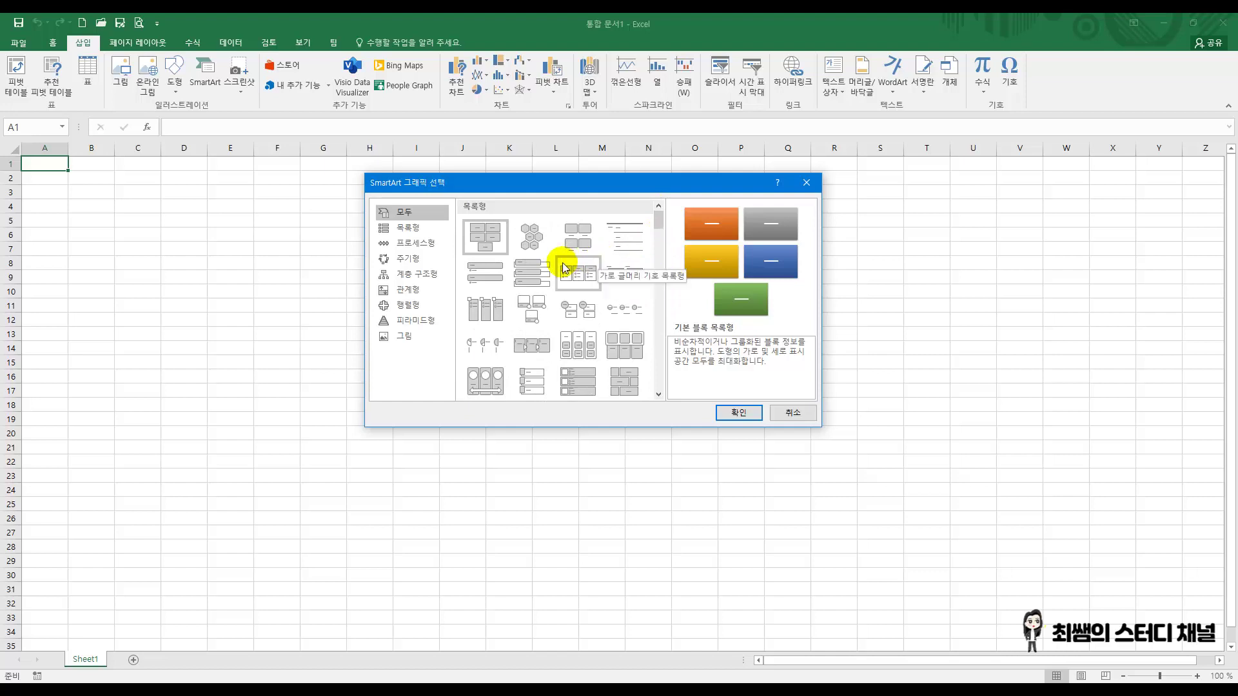
{"action": "left_click", "coordinate": [407, 229]}
{"action": "left_click", "coordinate": [410, 245]}
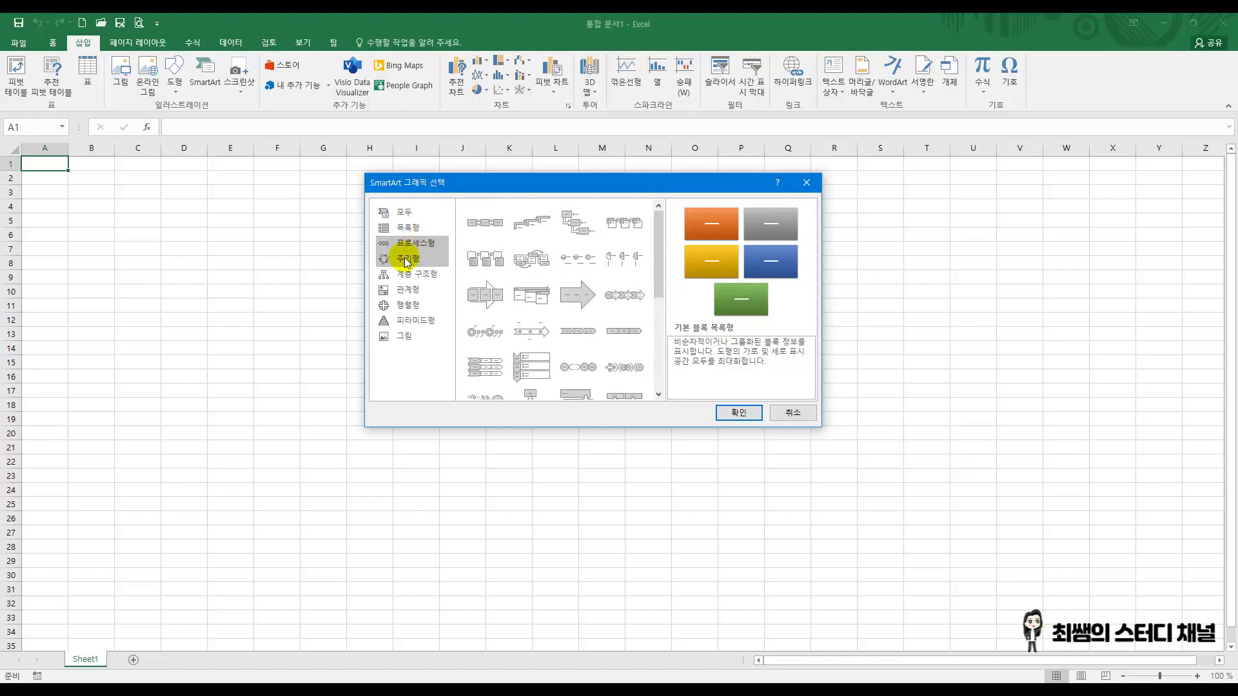
{"action": "left_click", "coordinate": [408, 260]}
{"action": "left_click", "coordinate": [409, 274]}
{"action": "left_click", "coordinate": [406, 290]}
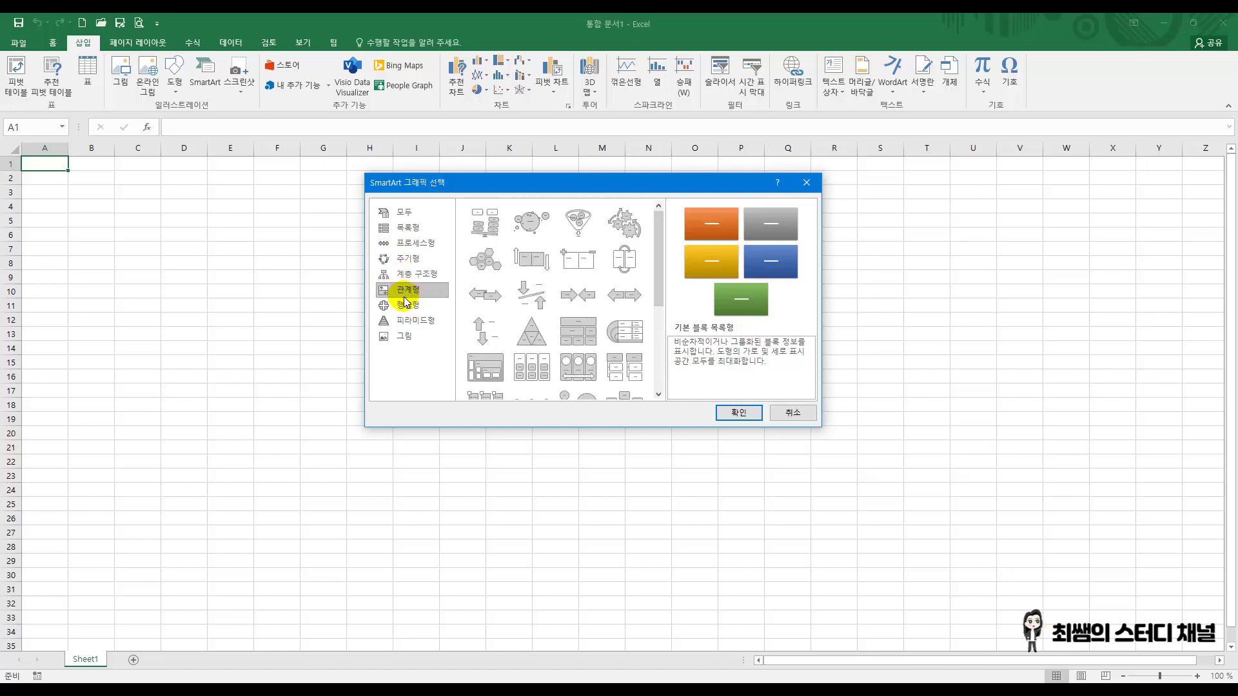
{"action": "left_click", "coordinate": [406, 305]}
{"action": "left_click", "coordinate": [407, 320]}
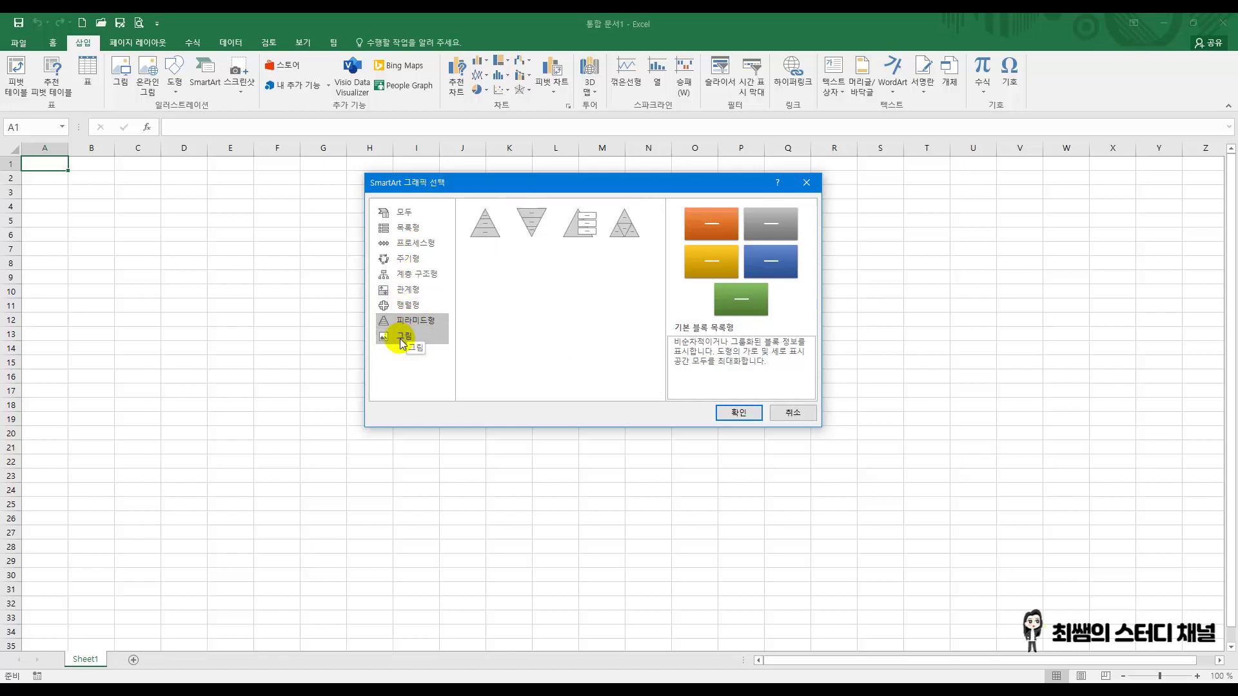
{"action": "left_click", "coordinate": [401, 338]}
- Insert the vertical box list (세로 상자 목록형) from the list category and move the graphic to around cells G3:N16
{"action": "left_click", "coordinate": [410, 232]}
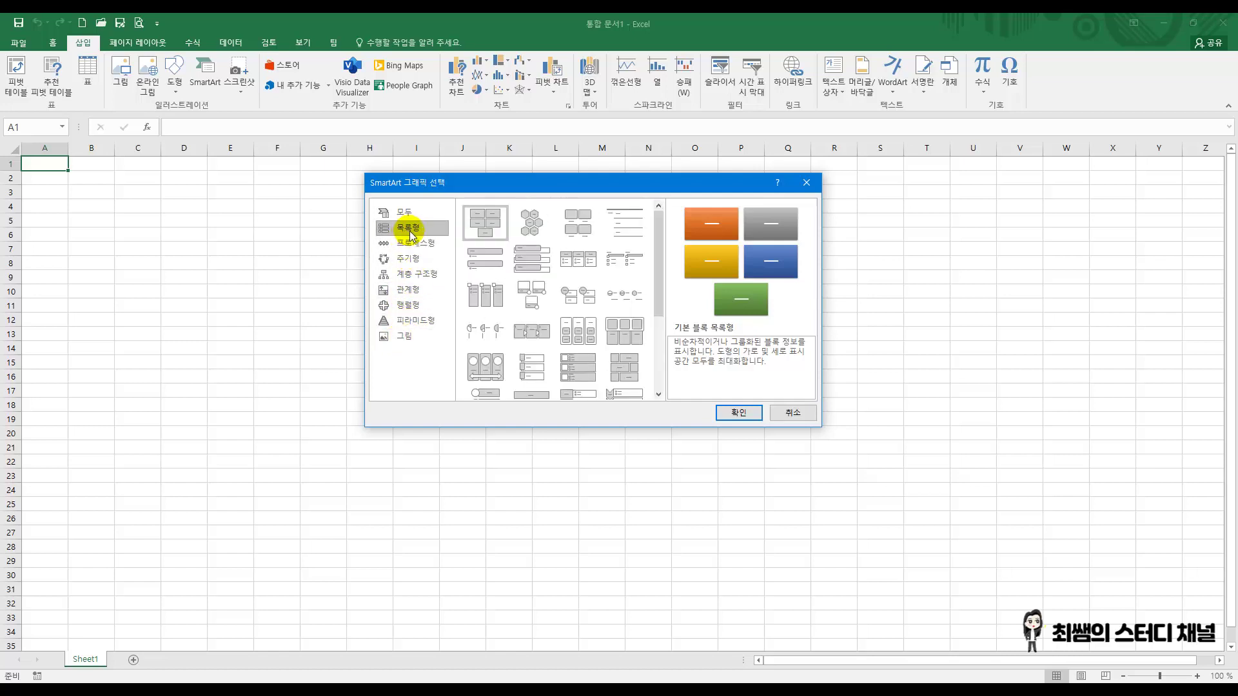
{"action": "left_click", "coordinate": [531, 256]}
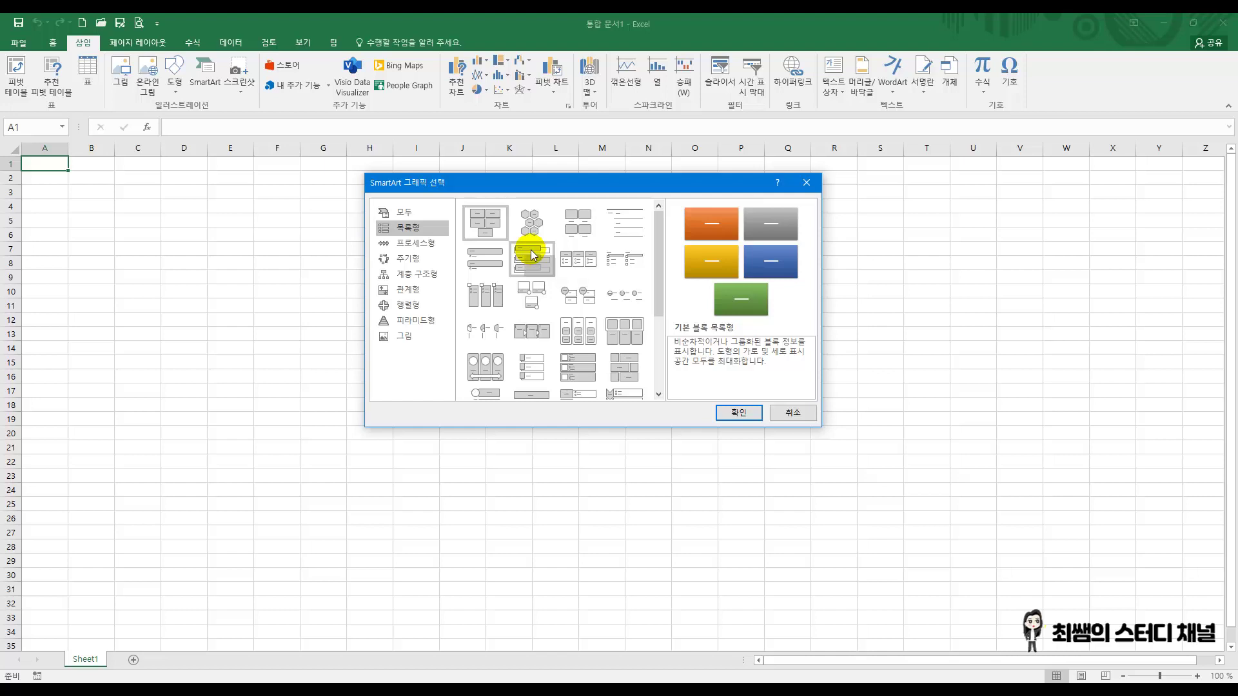
{"action": "left_click", "coordinate": [740, 416]}
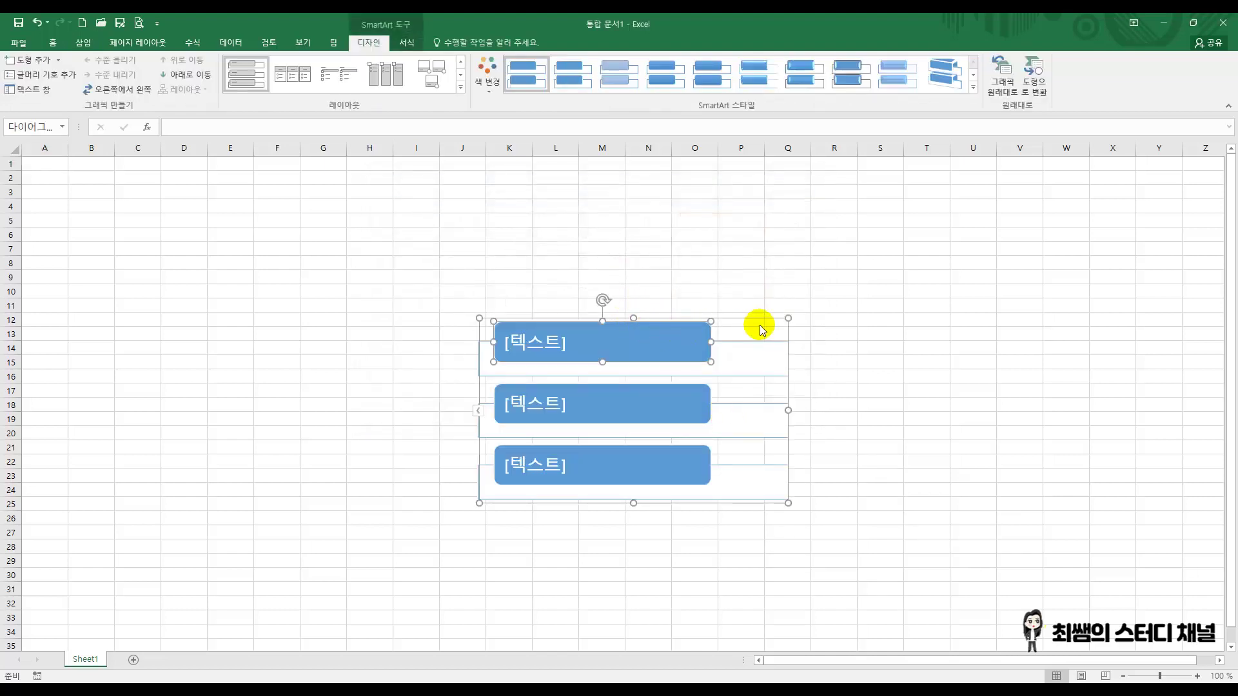
{"action": "left_click_drag", "start_coordinate": [762, 324], "coordinate": [626, 204]}
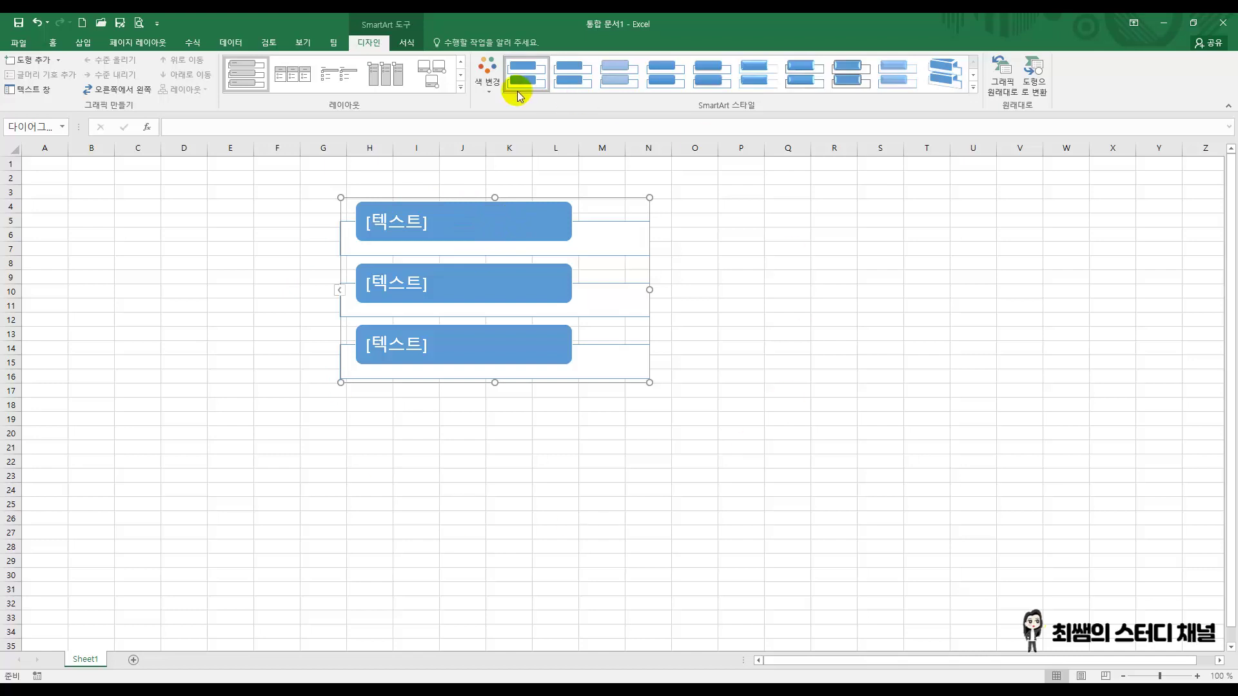
- Enter 한국생산성본부 as the first heading of the SmartArt graphic
{"action": "left_click", "coordinate": [380, 219]}
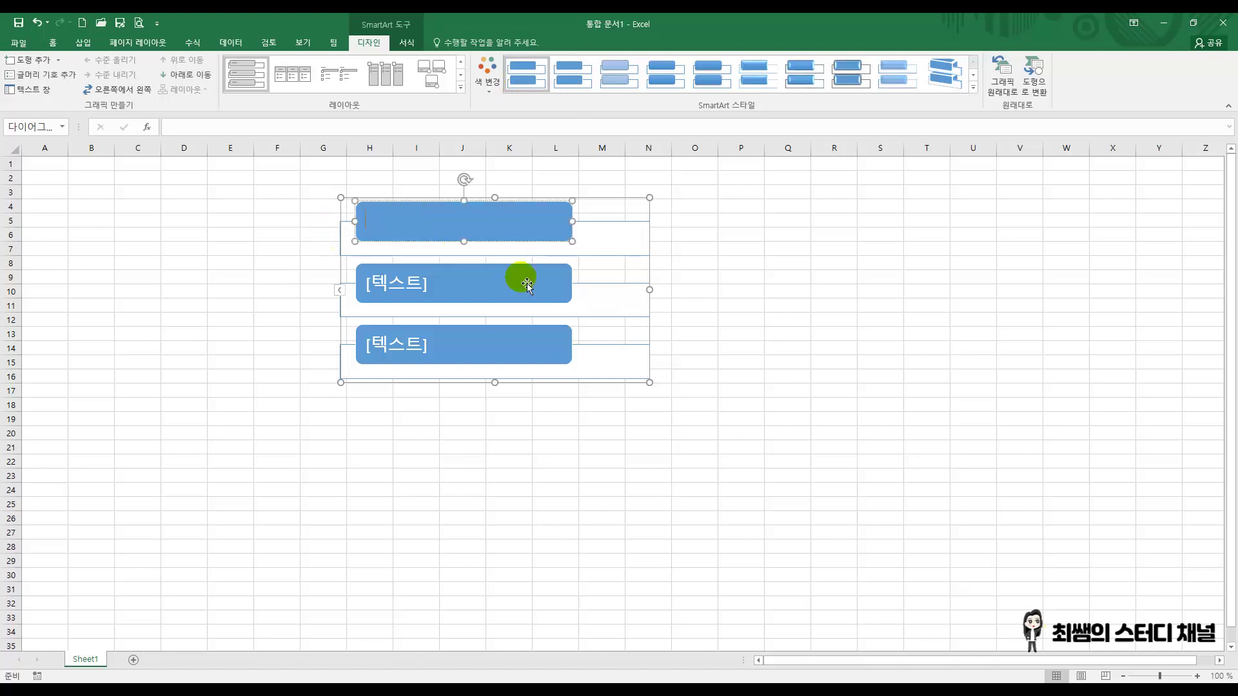
{"action": "type", "text": "한국"}
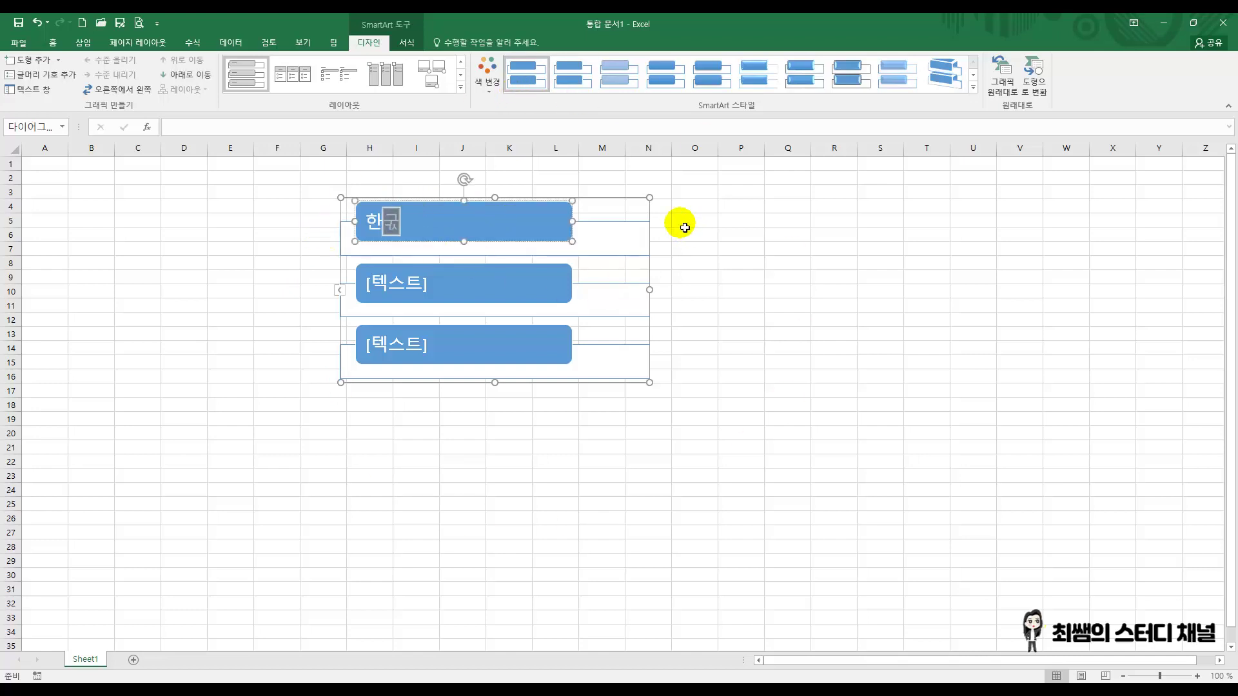
{"action": "type", "text": "생산성본부"}
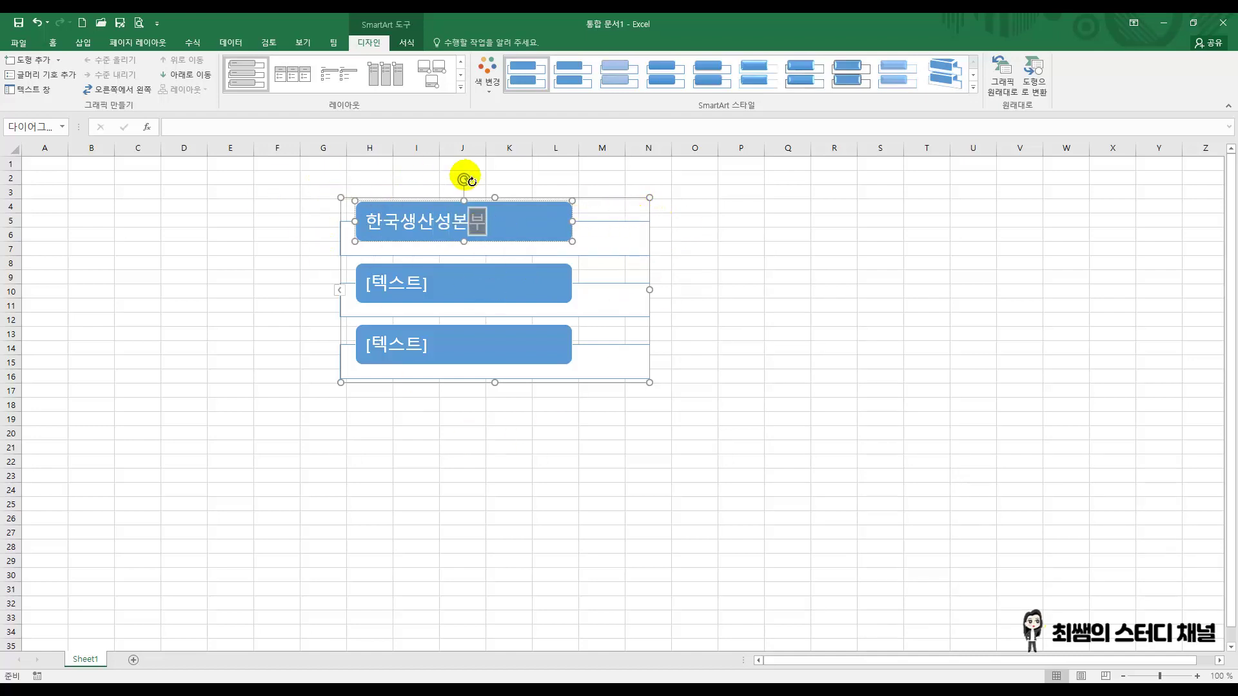
- Look over the empty text placeholders in the graphic and in the SmartArt text pane, and close the pane
{"action": "left_click", "coordinate": [410, 300]}
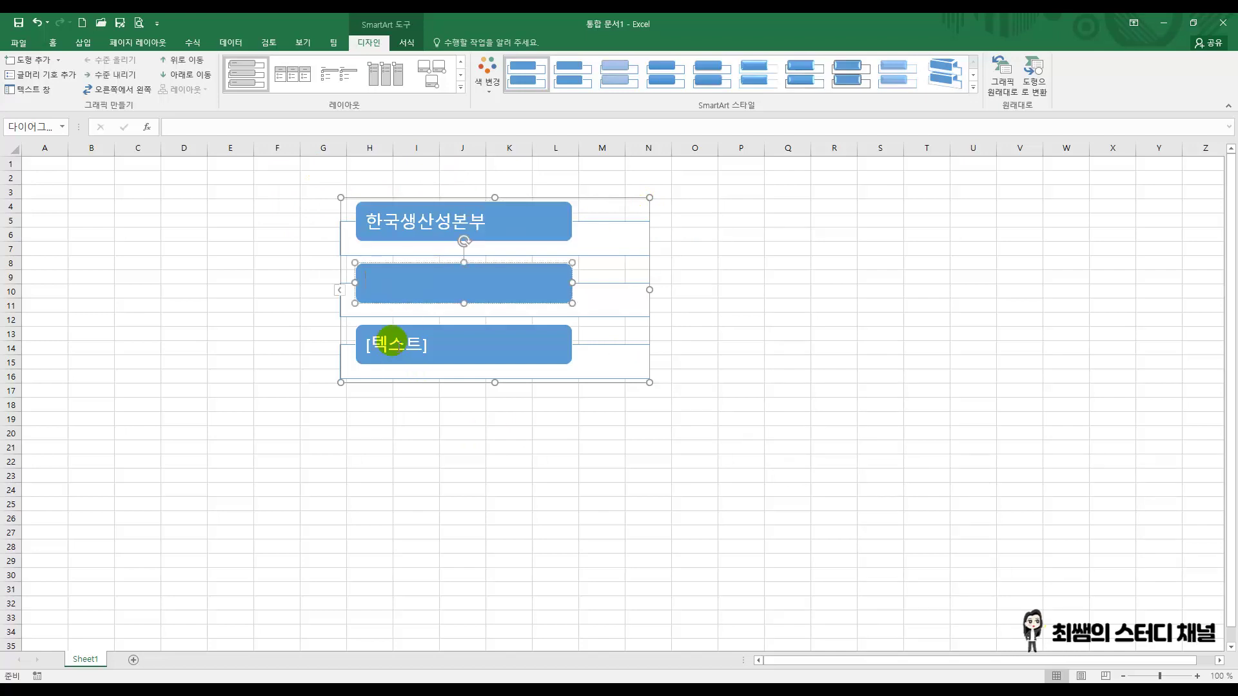
{"action": "left_click", "coordinate": [425, 350]}
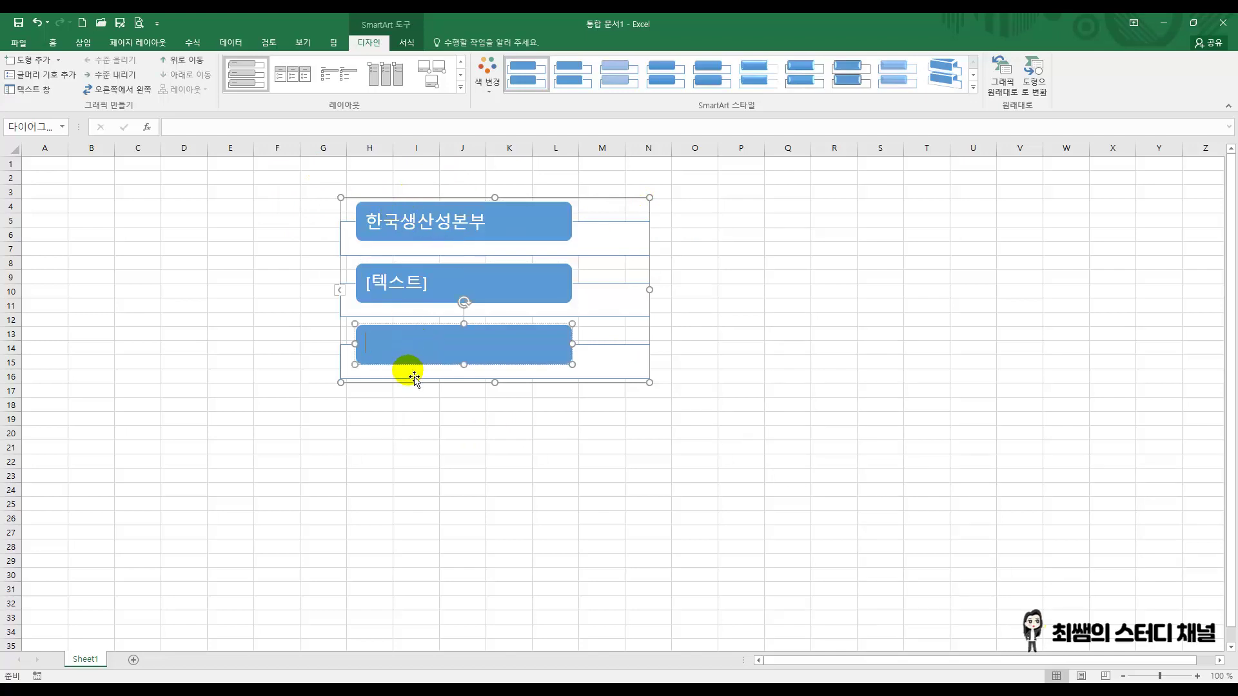
{"action": "left_click", "coordinate": [415, 378]}
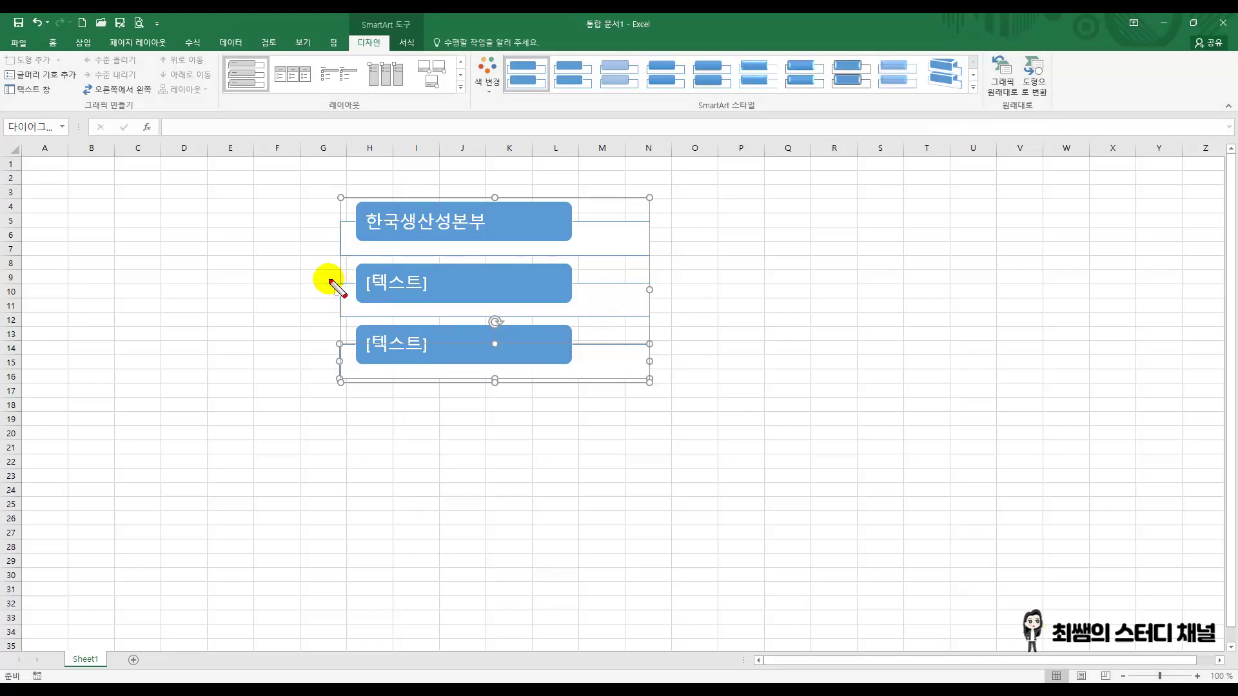
{"action": "mouse_move", "coordinate": [342, 297]}
{"action": "left_mouse_down"}
{"action": "mouse_move", "coordinate": [354, 307]}
{"action": "mouse_move", "coordinate": [336, 290]}
{"action": "left_mouse_up"}
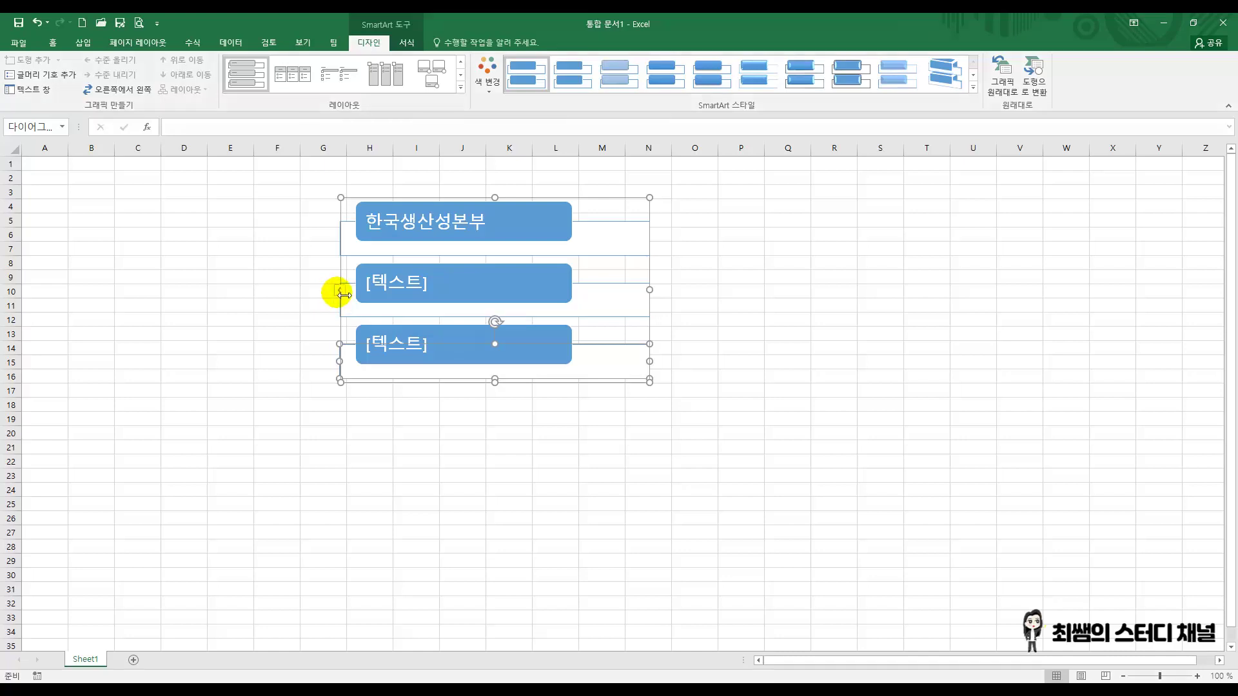
{"action": "left_click", "coordinate": [340, 290]}
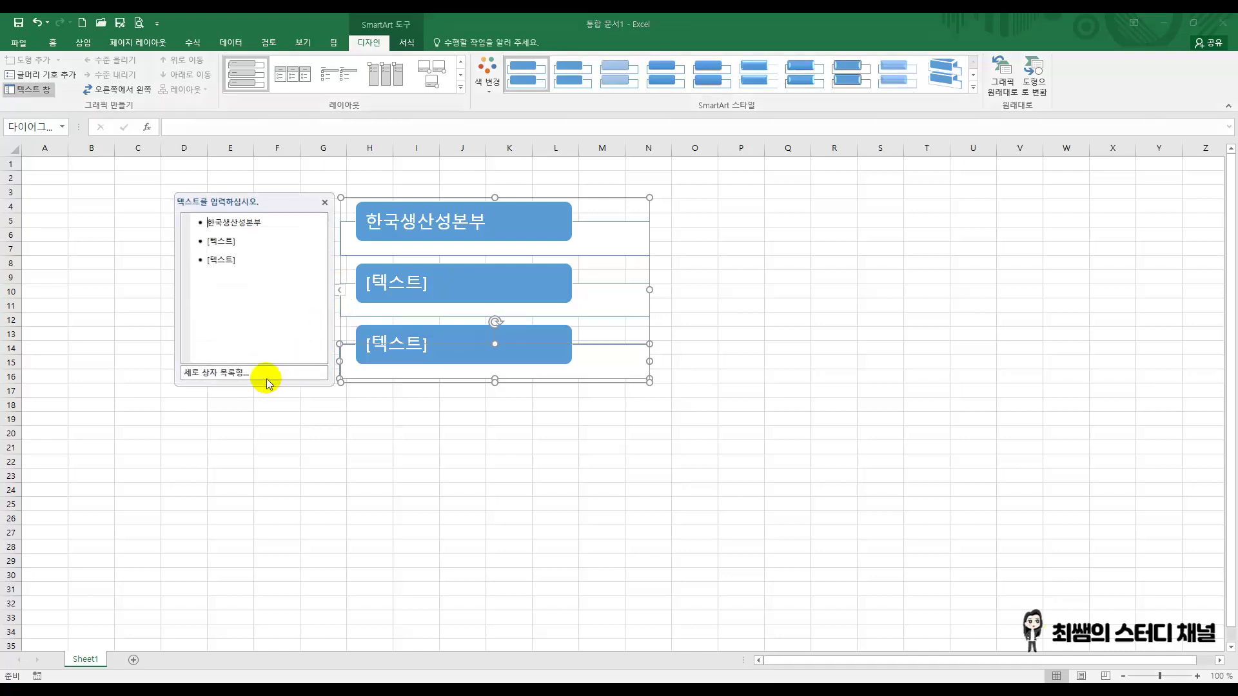
{"action": "left_click", "coordinate": [221, 241]}
{"action": "left_click", "coordinate": [221, 259]}
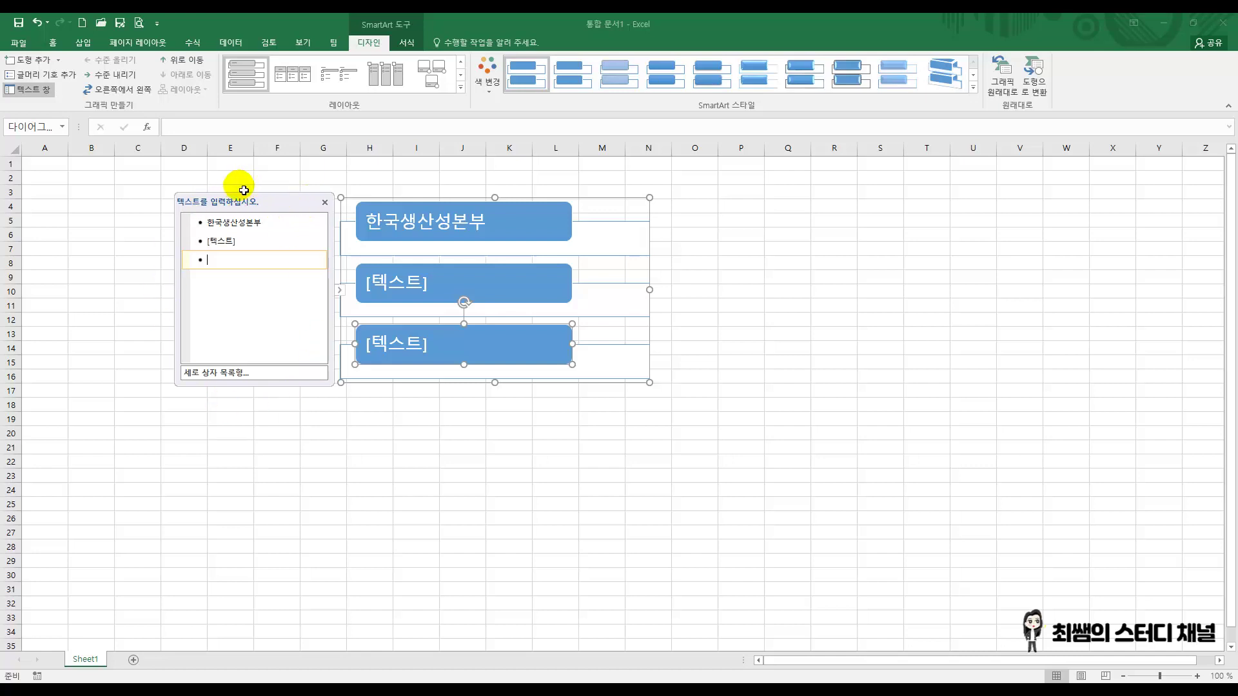
{"action": "left_click", "coordinate": [324, 202]}
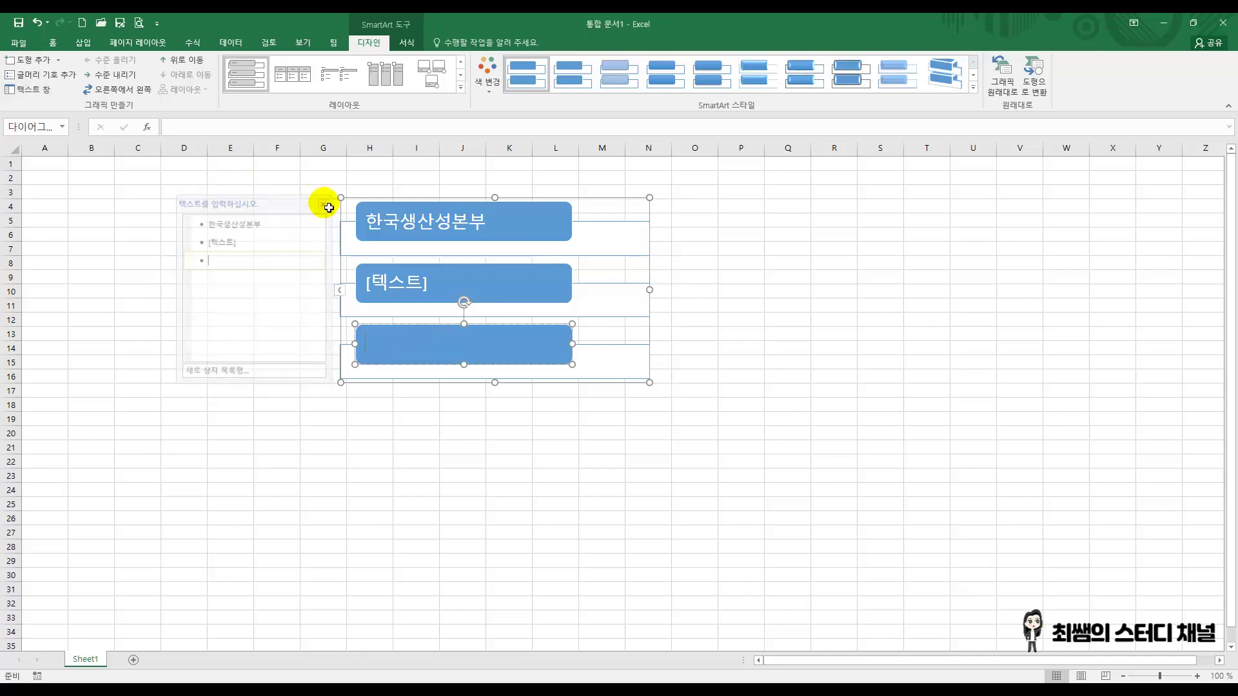
- Add the bullet items ITQ, GTQ and SW코딩 to the box under the 한국생산성본부 heading
{"action": "left_click", "coordinate": [497, 248]}
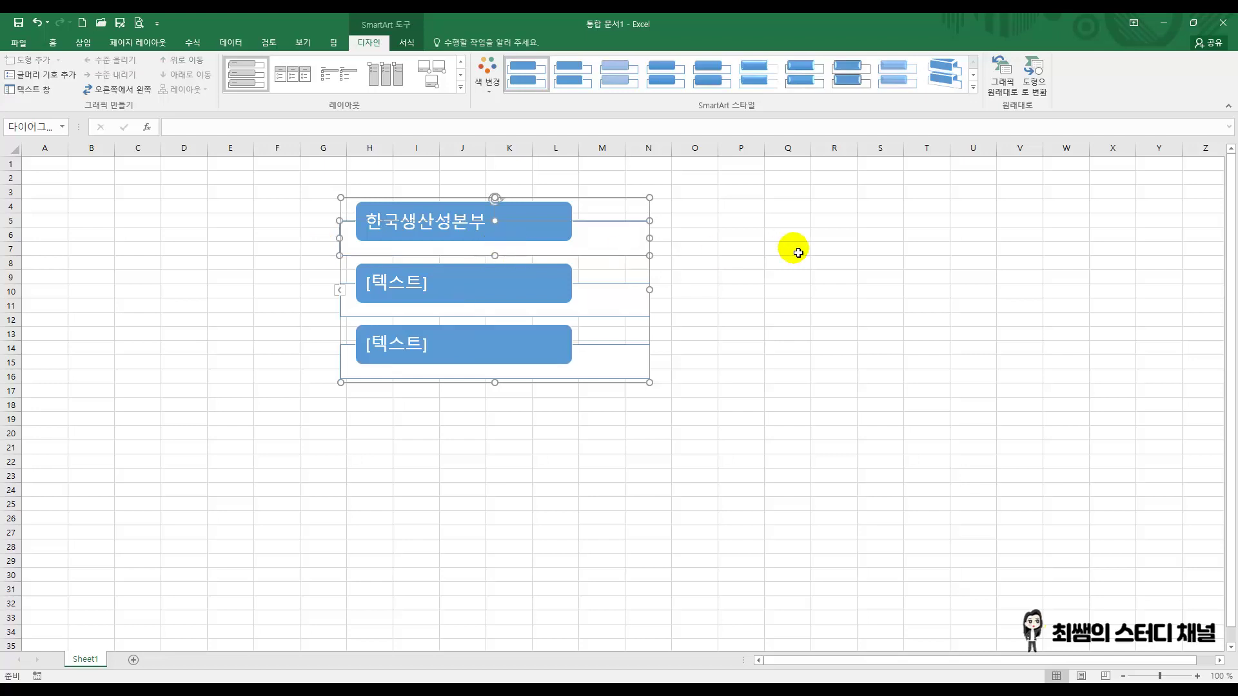
{"action": "type", "text": "i"}
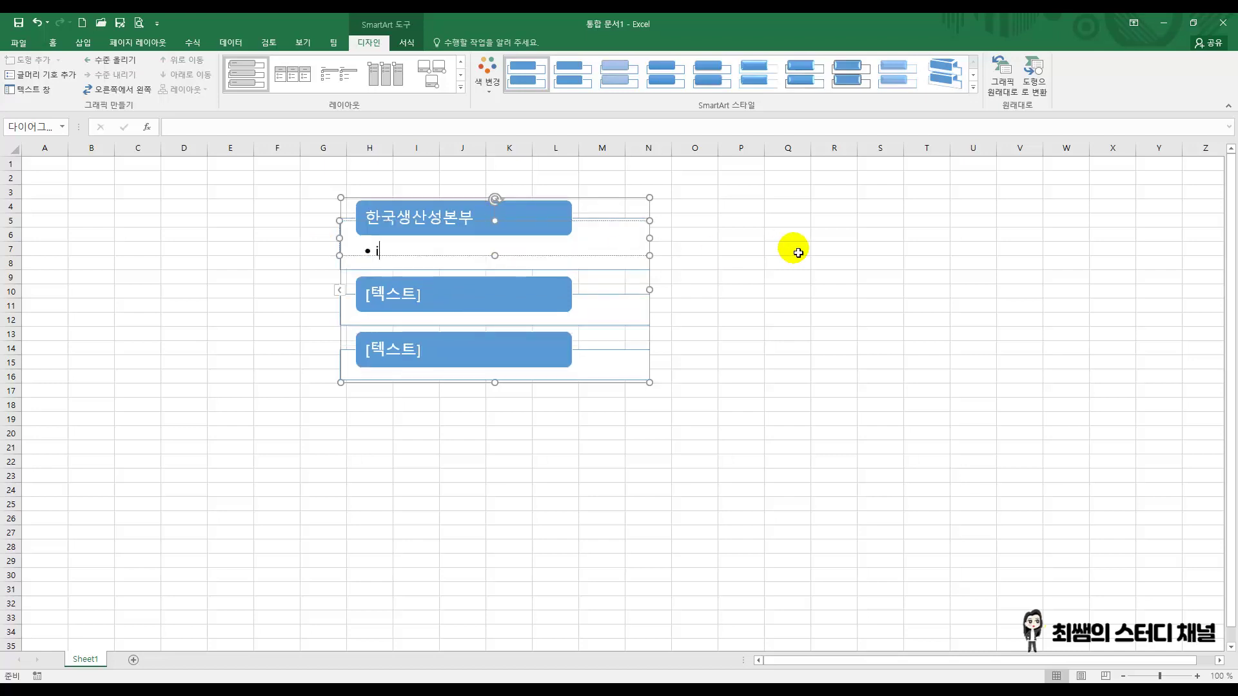
{"action": "key", "text": "BackSpace"}
{"action": "key", "text": "BackSpace"}
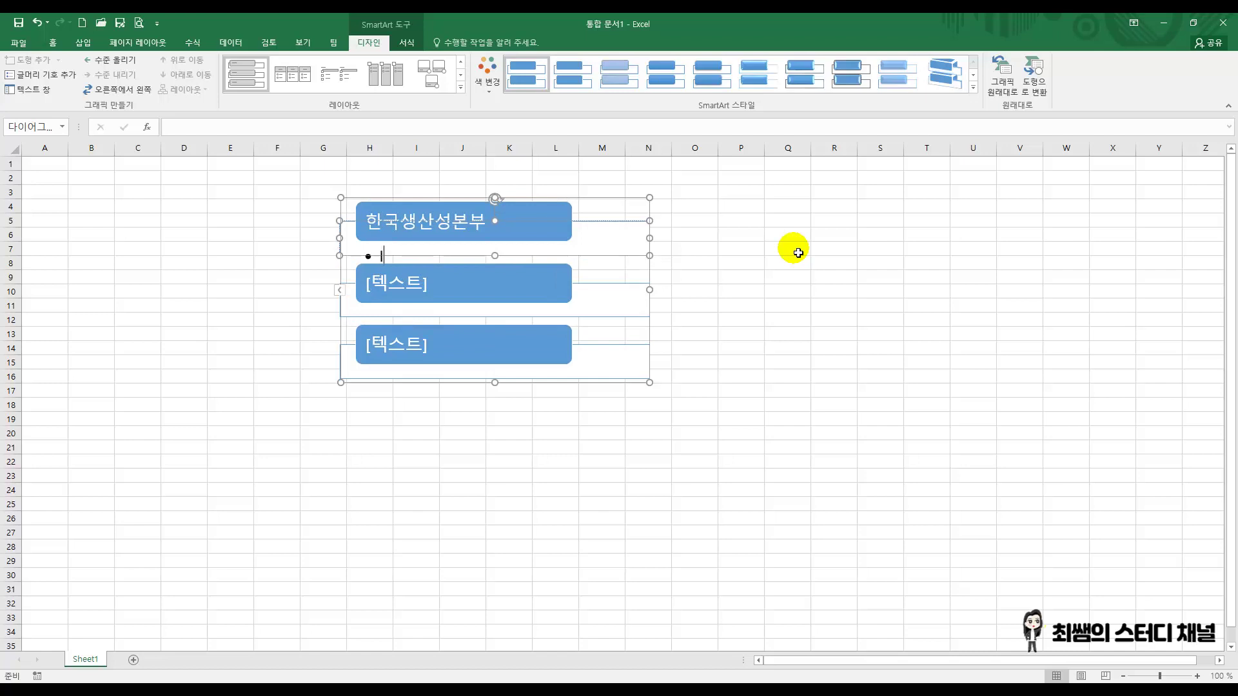
{"action": "type", "text": "ITQ"}
{"action": "key", "text": "Return"}
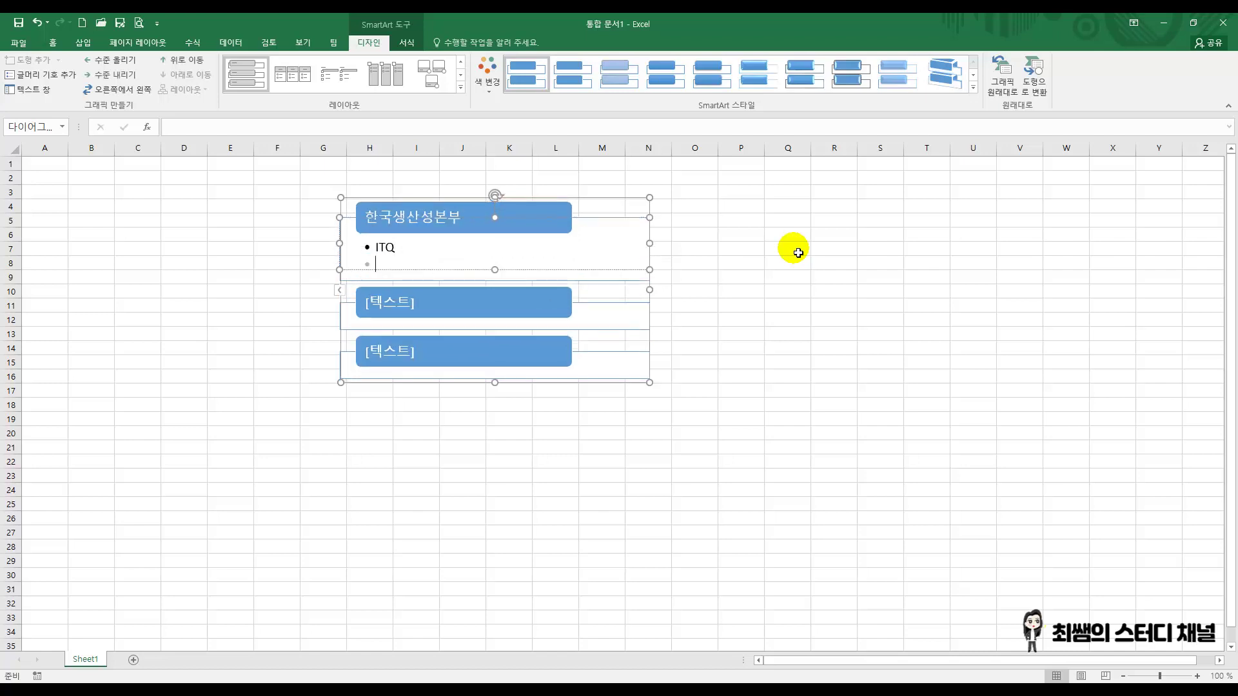
{"action": "type", "text": "GTQ"}
{"action": "key", "text": "Return"}
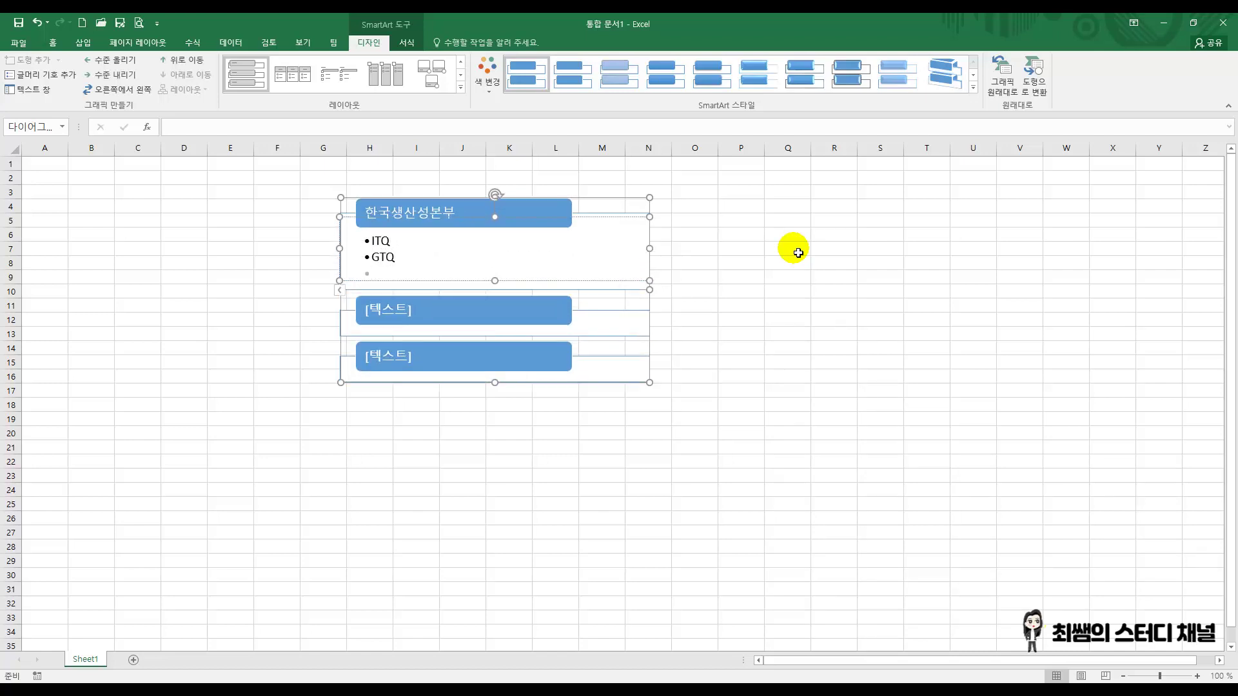
{"action": "type", "text": "SW코딩"}
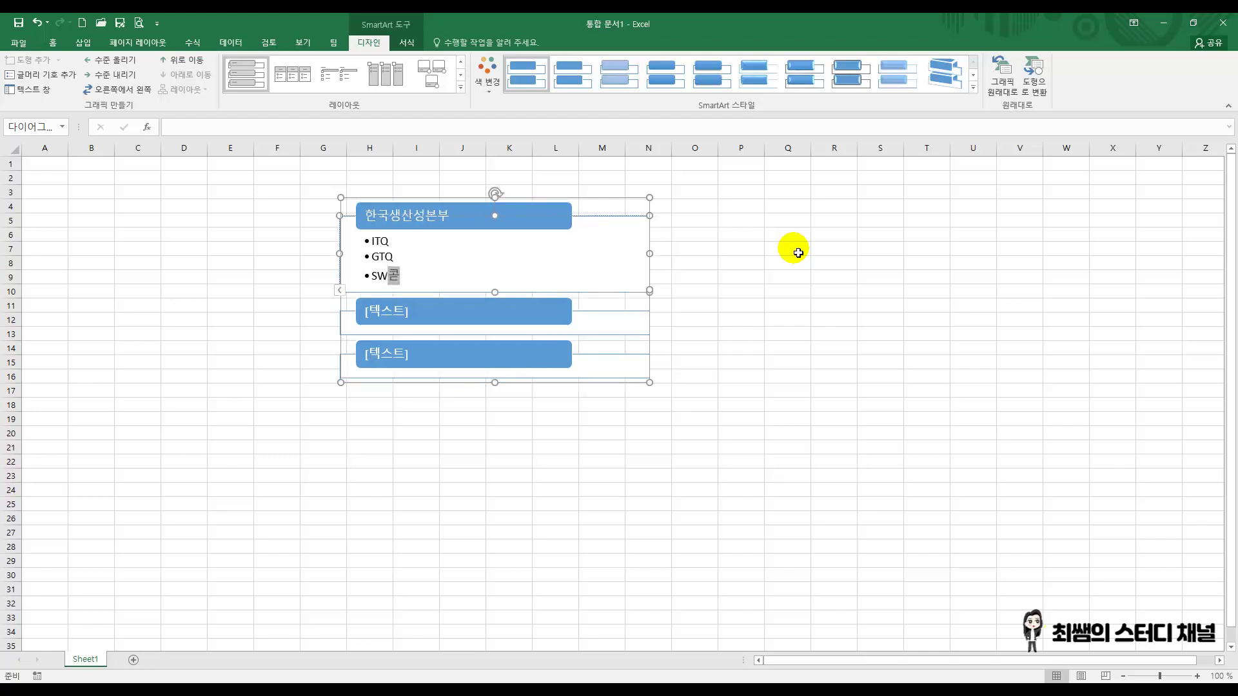
- Enter 한국정보통신협회 as the second heading of the SmartArt graphic
{"action": "left_click", "coordinate": [408, 320]}
{"action": "type", "text": "한국정보"}
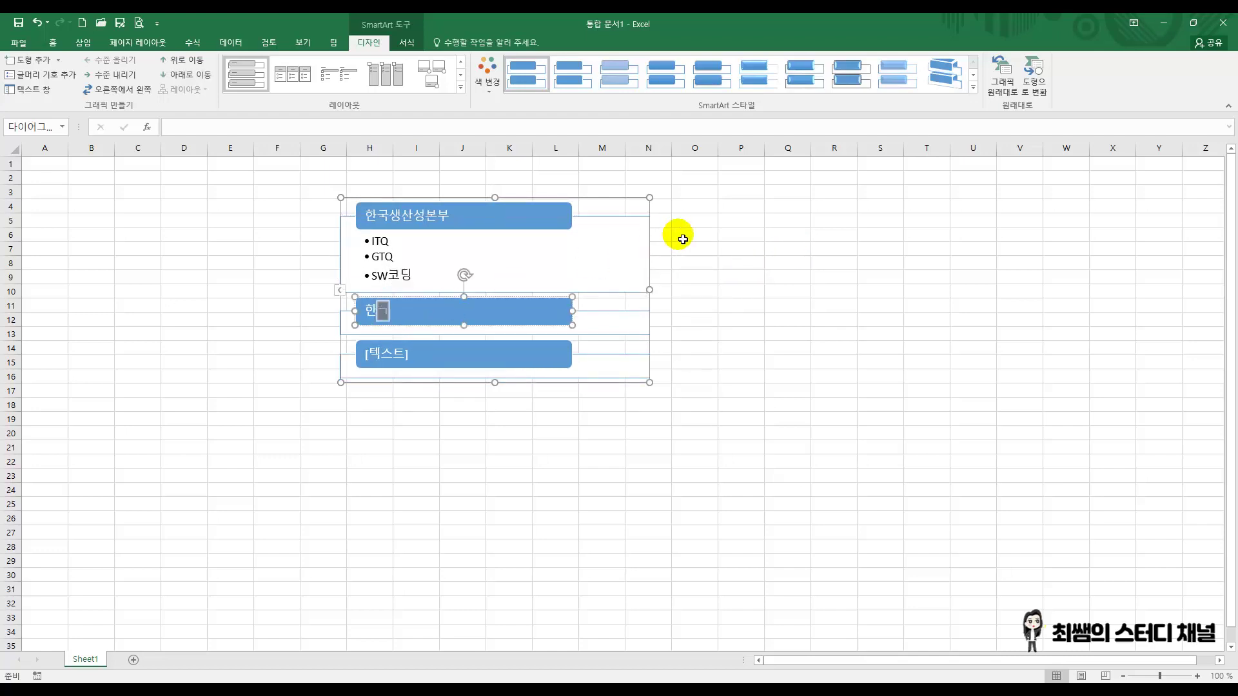
{"action": "type", "text": "통신협회"}
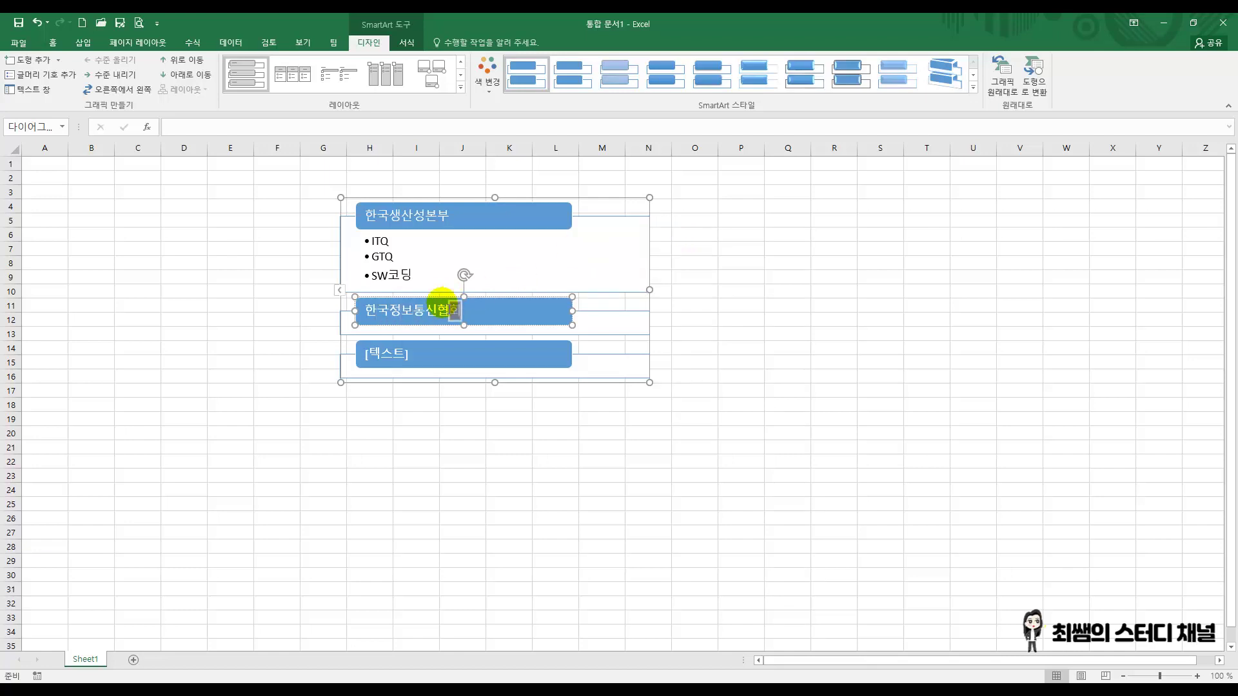
- Add the bullet items DIAT and 코딩능력마스터 to the box under the 한국정보통신협회 heading
{"action": "left_click", "coordinate": [422, 332]}
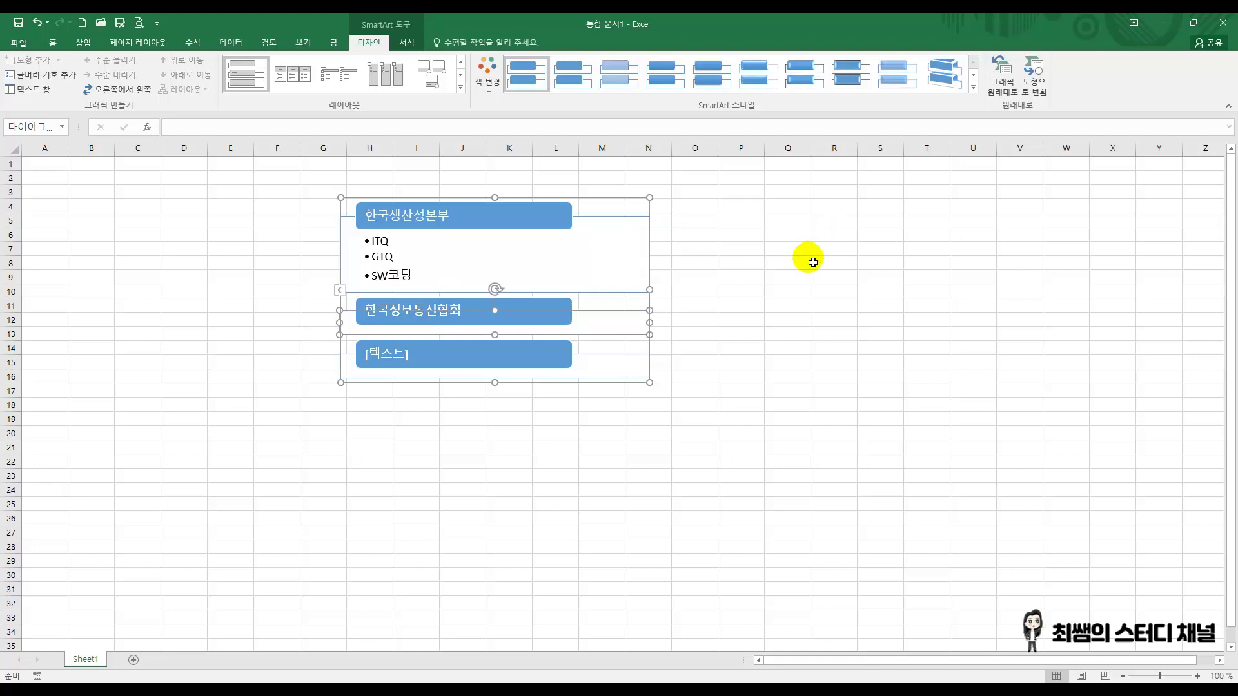
{"action": "type", "text": "DI"}
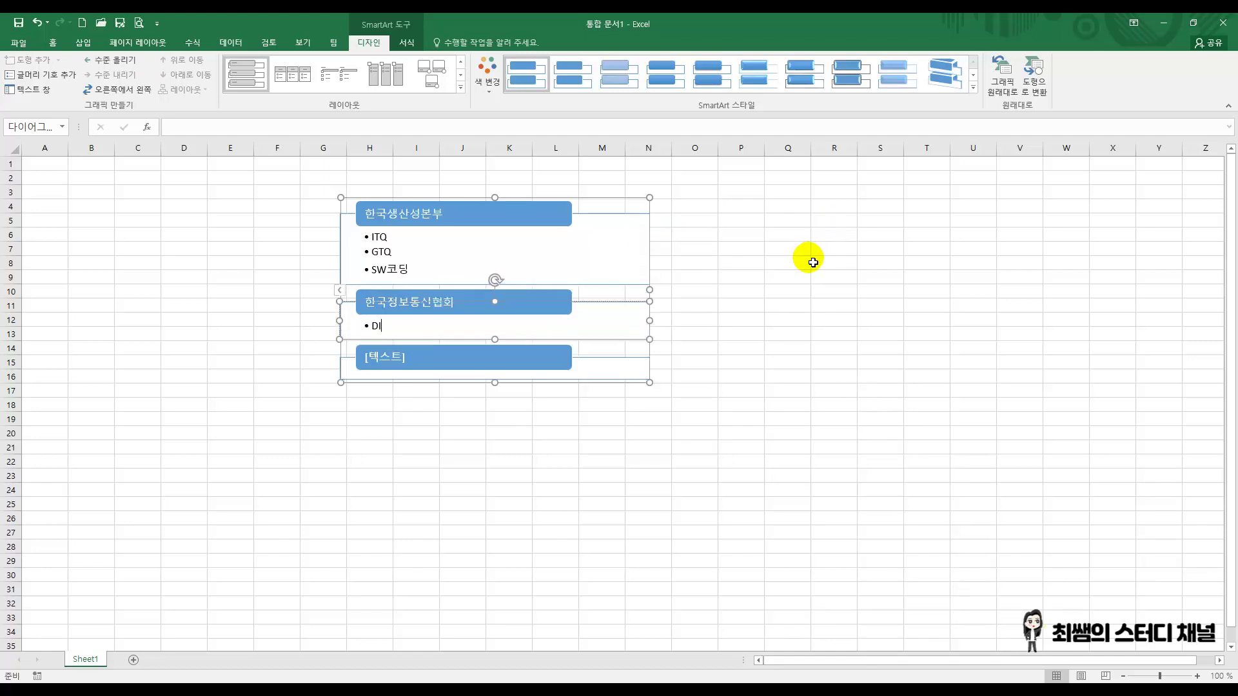
{"action": "type", "text": "AT"}
{"action": "key", "text": "Return"}
{"action": "type", "text": "코딩능"}
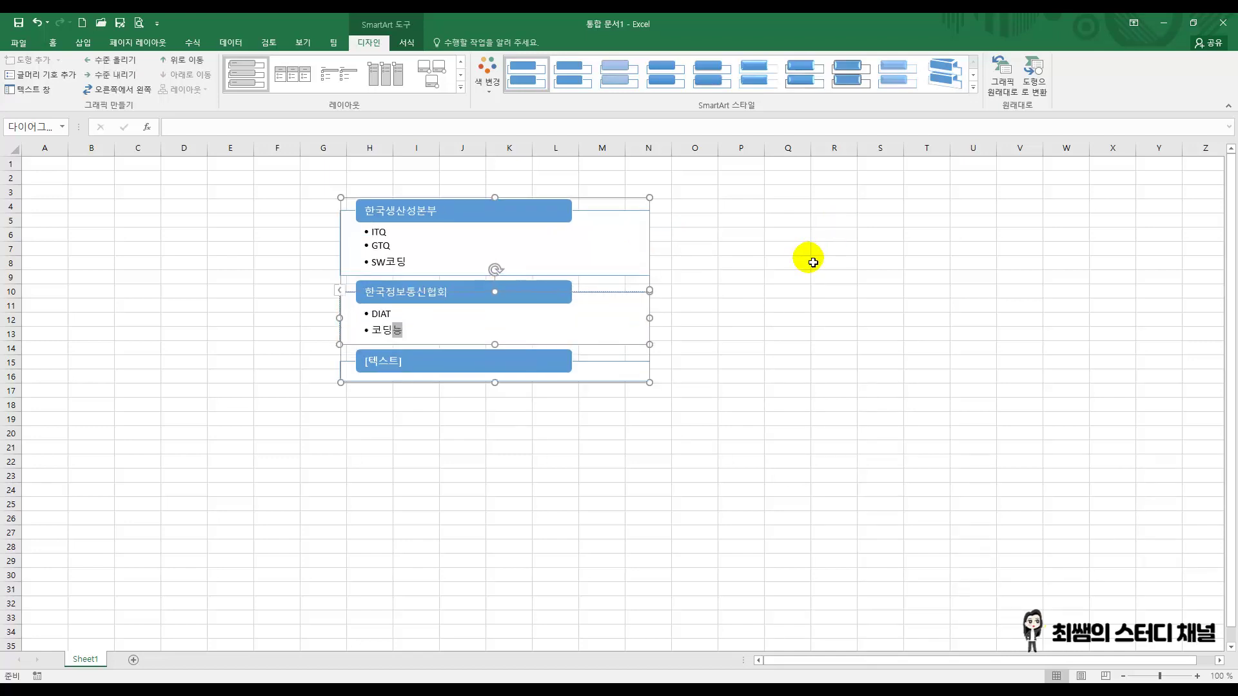
{"action": "type", "text": "력마스터"}
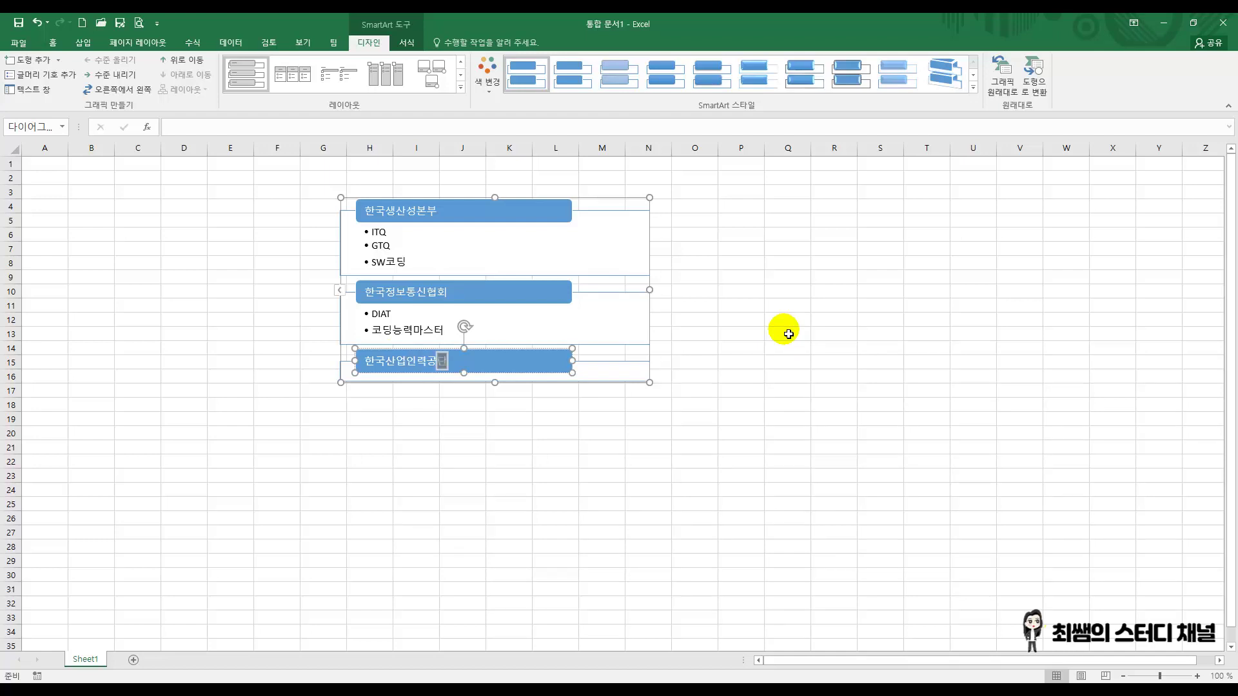
- Enter 한국산업인력공단 as the third heading and add the bullet item 컴퓨터활용능력 in the box beneath it
{"action": "left_click", "coordinate": [590, 374]}
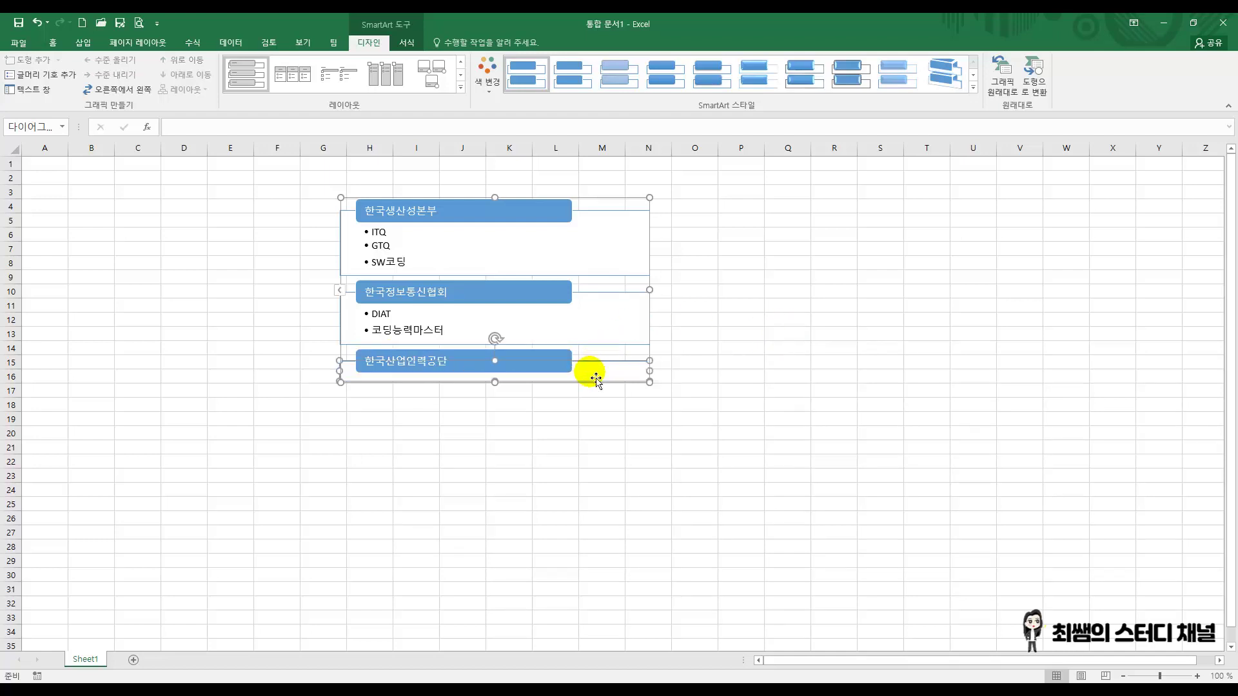
{"action": "type", "text": "커"}
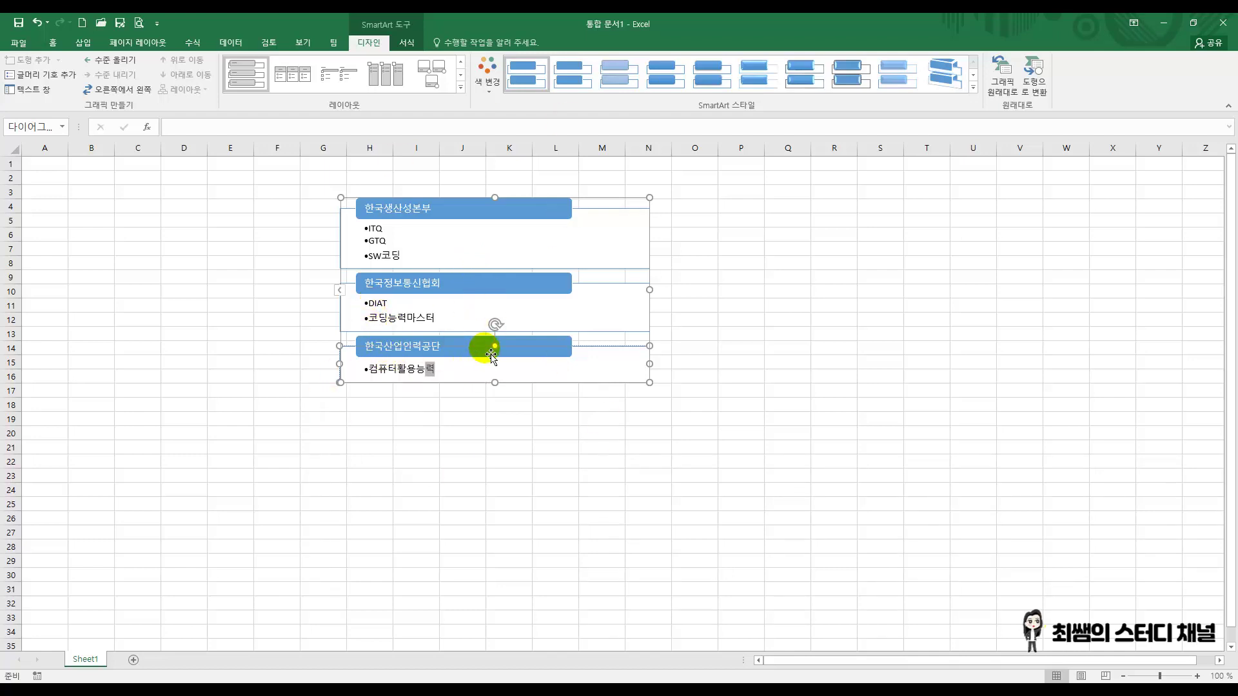
{"action": "left_click", "coordinate": [553, 350]}
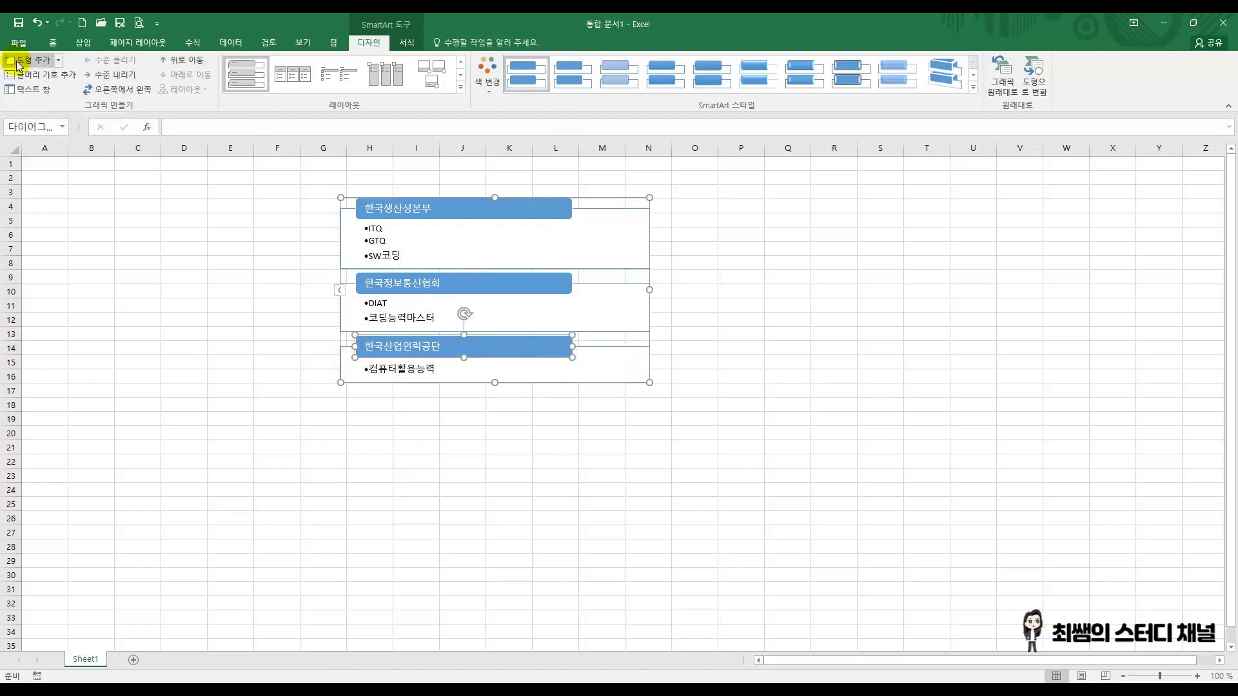
{"action": "left_click_drag", "start_coordinate": [348, 15], "coordinate": [429, 55]}
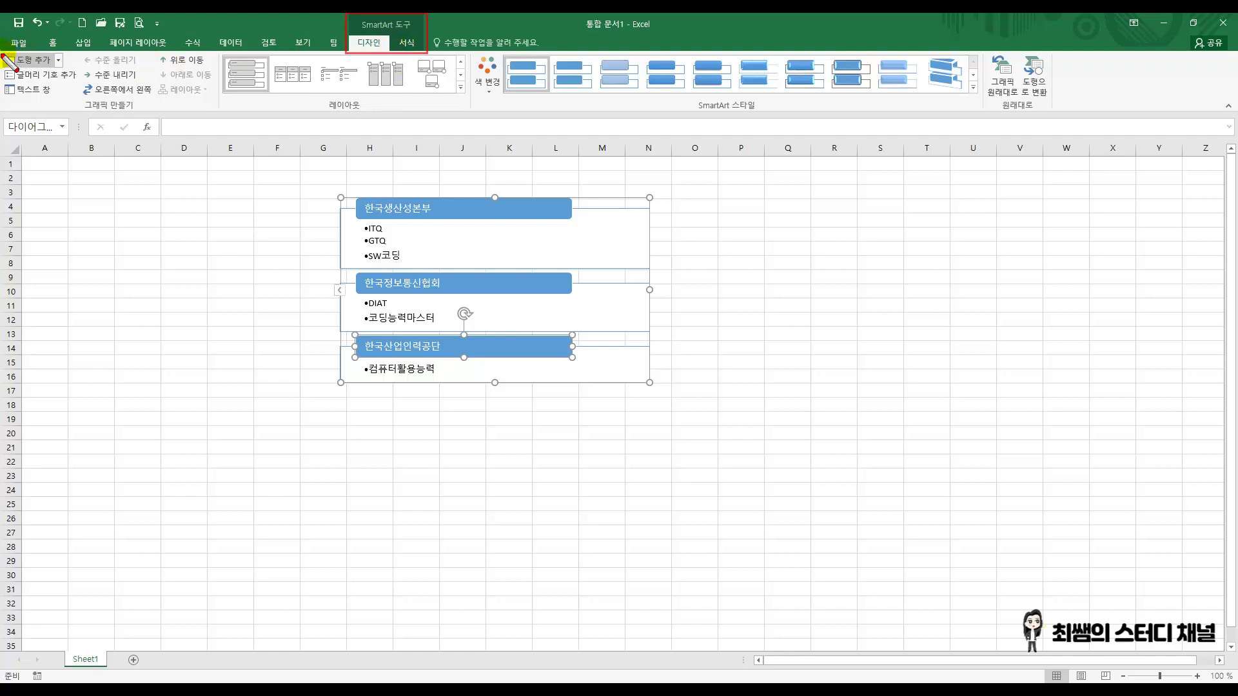
{"action": "left_click_drag", "start_coordinate": [3, 54], "coordinate": [65, 70]}
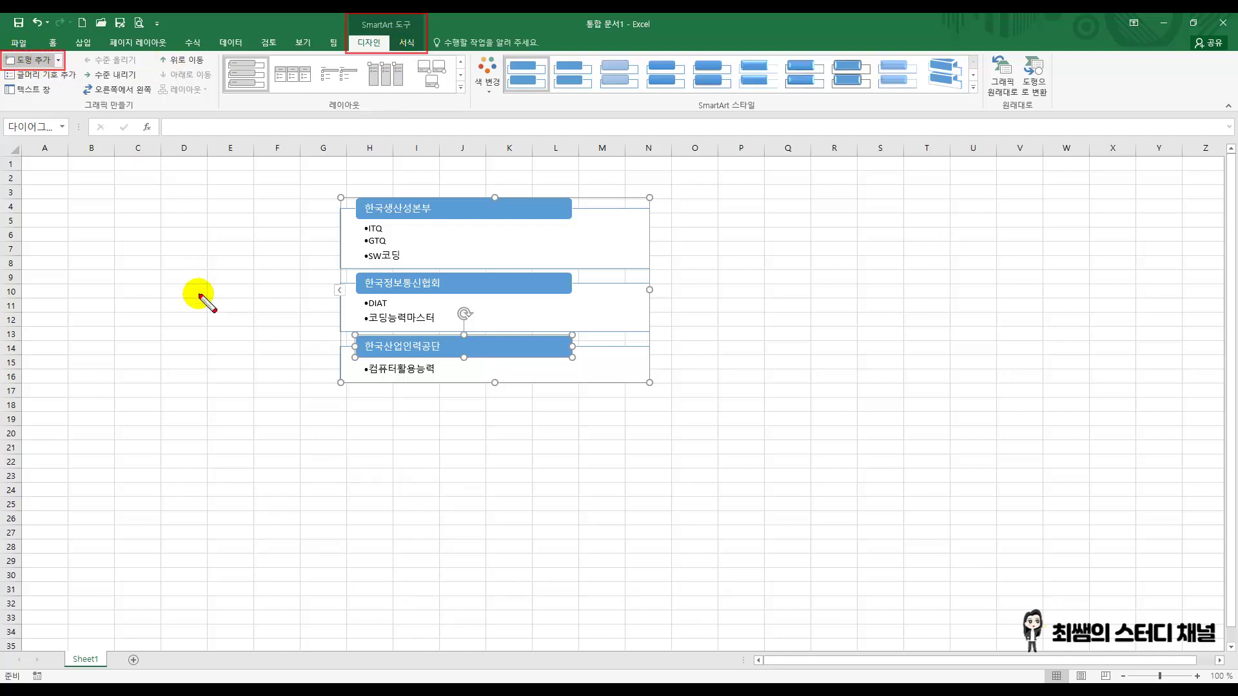
{"action": "key", "text": "Escape"}
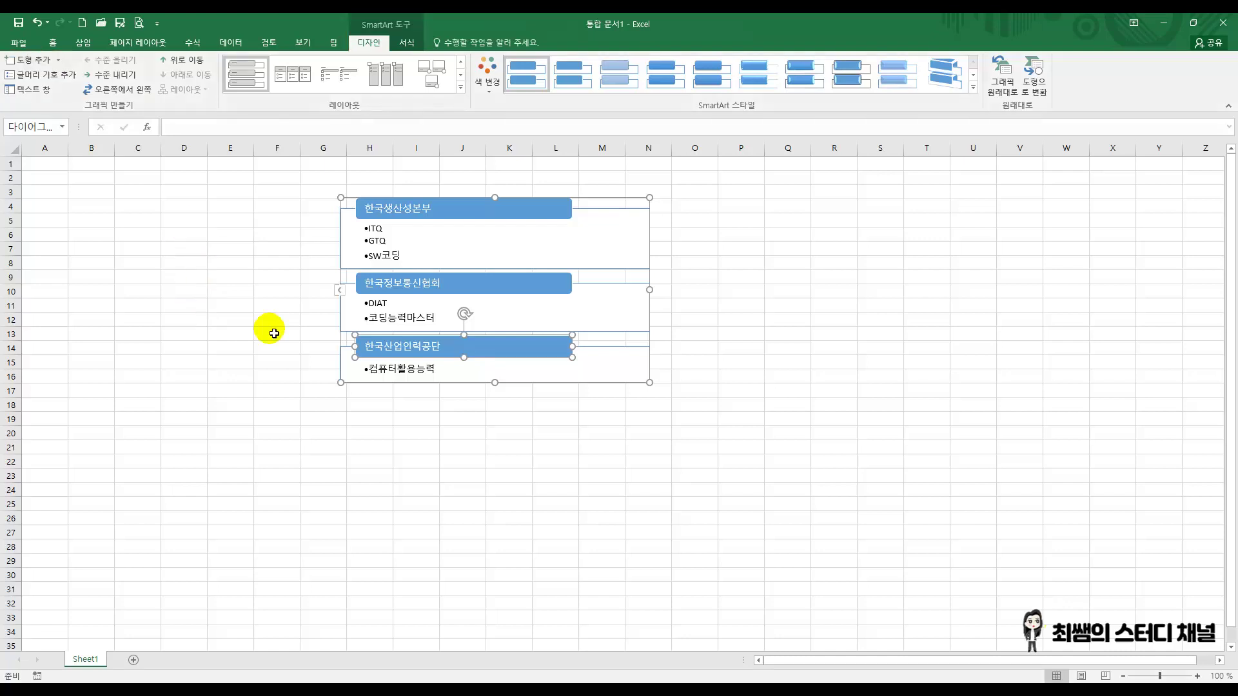
- Add a fourth shape to the graphic with the heading 대한상공회의소 and the bullet item 워드프로세서 beneath it
{"action": "left_click", "coordinate": [29, 61]}
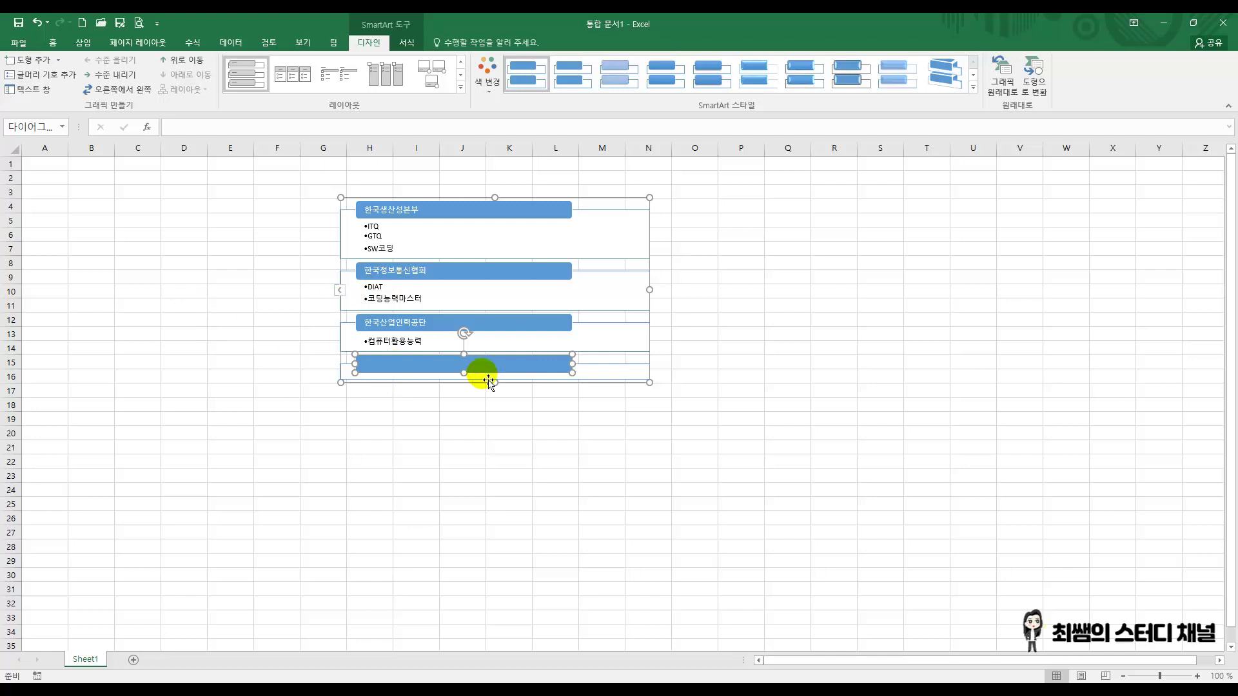
{"action": "left_click", "coordinate": [618, 381]}
{"action": "type", "text": "무"}
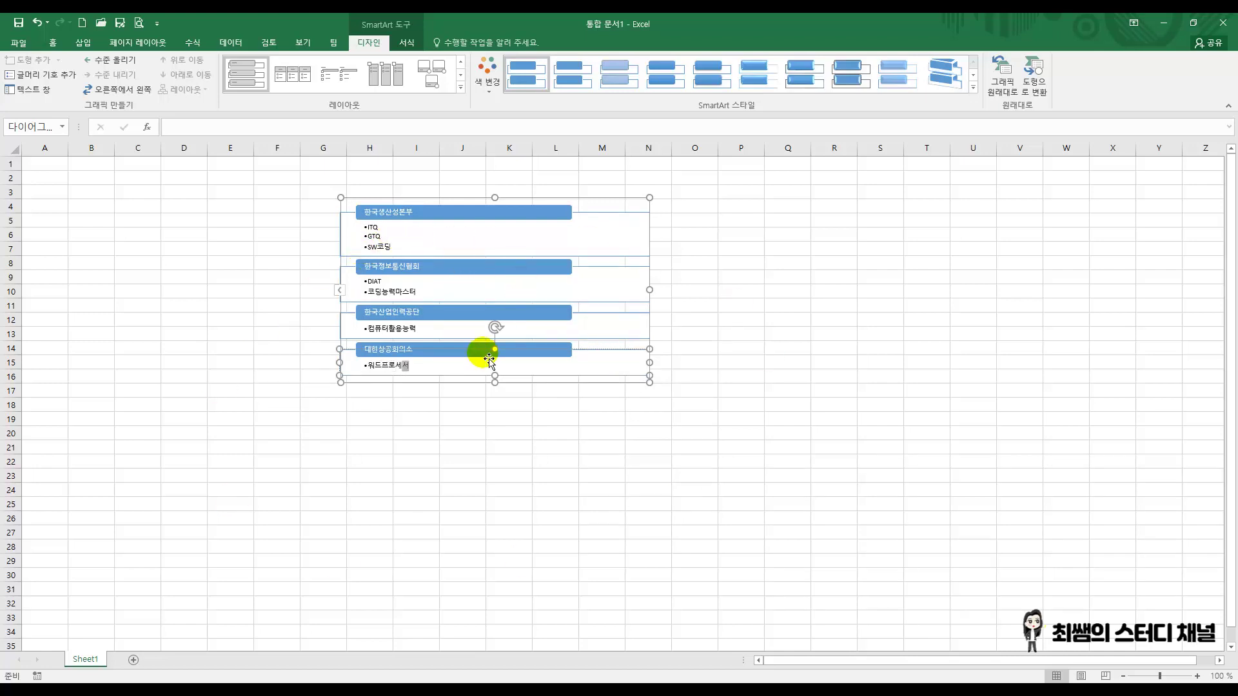
{"action": "left_click", "coordinate": [710, 263]}
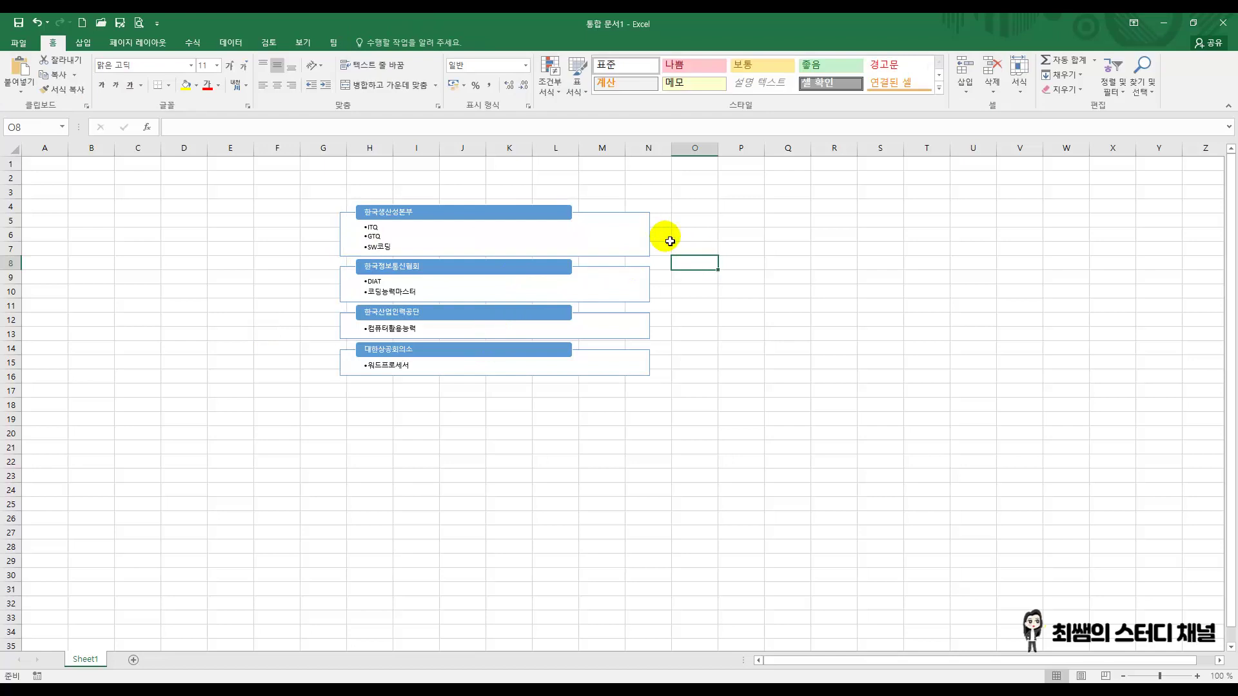
- Enlarge the SmartArt graphic so that it extends to about column Q and down to about row 28
{"action": "left_click", "coordinate": [649, 238]}
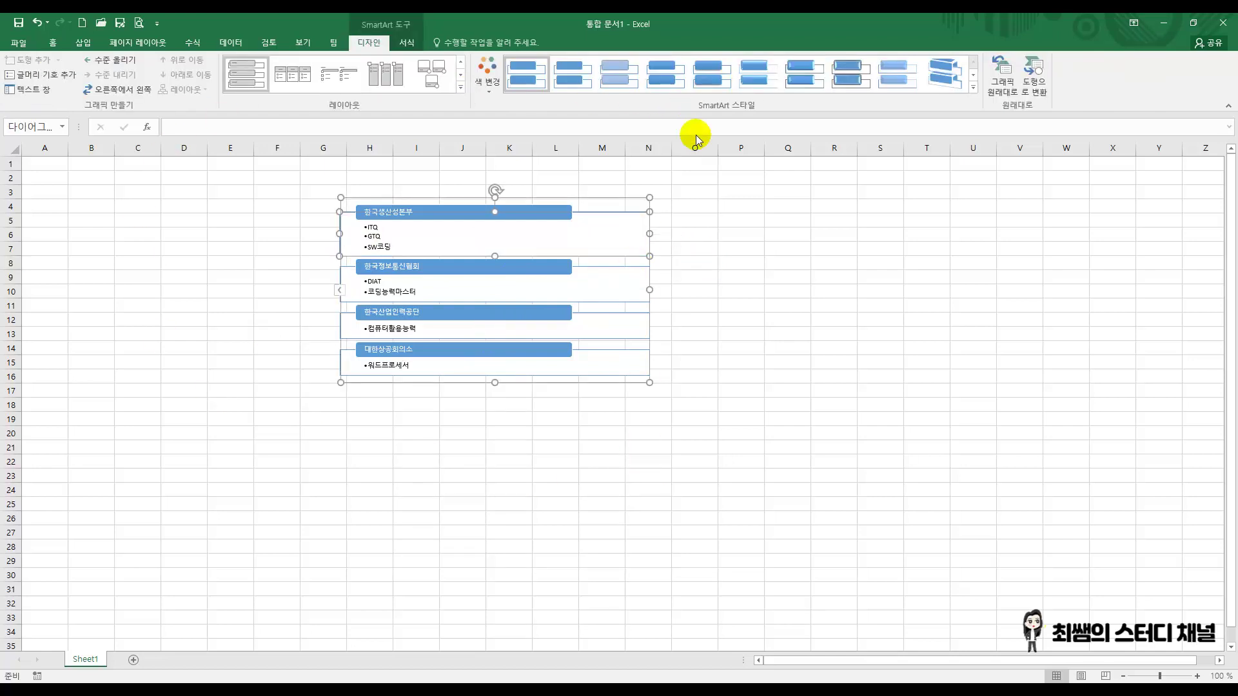
{"action": "left_click_drag", "start_coordinate": [495, 382], "coordinate": [498, 494]}
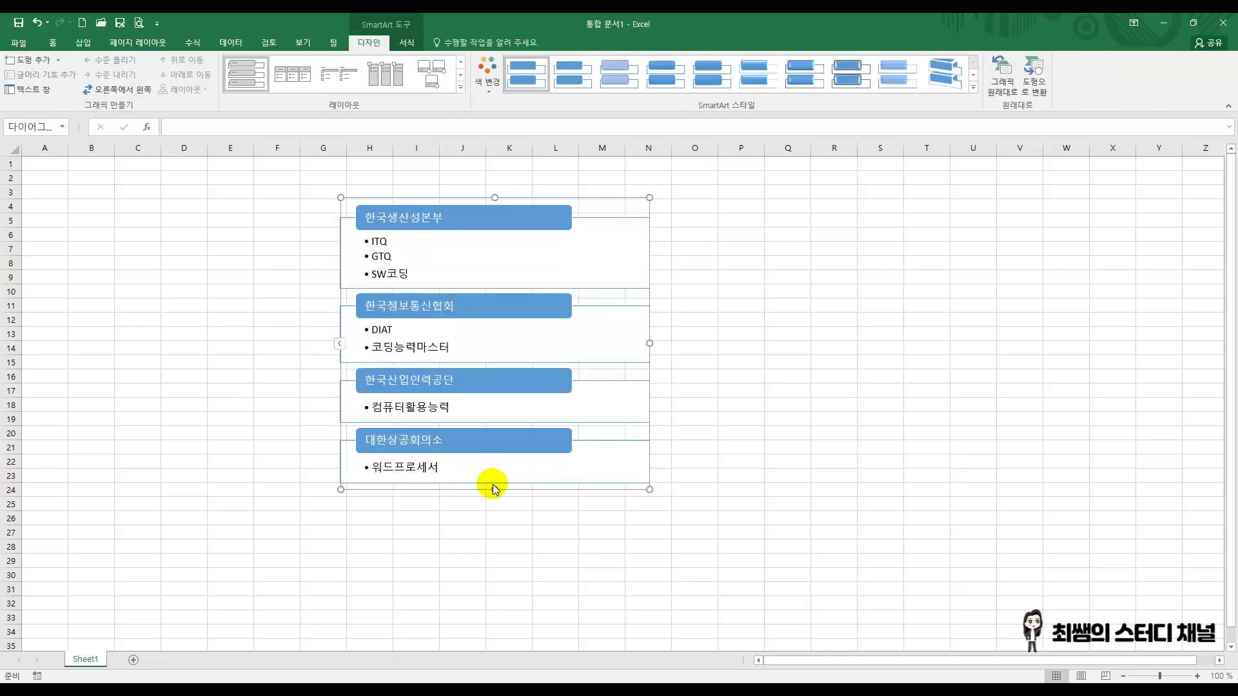
{"action": "left_click_drag", "start_coordinate": [650, 490], "coordinate": [808, 557]}
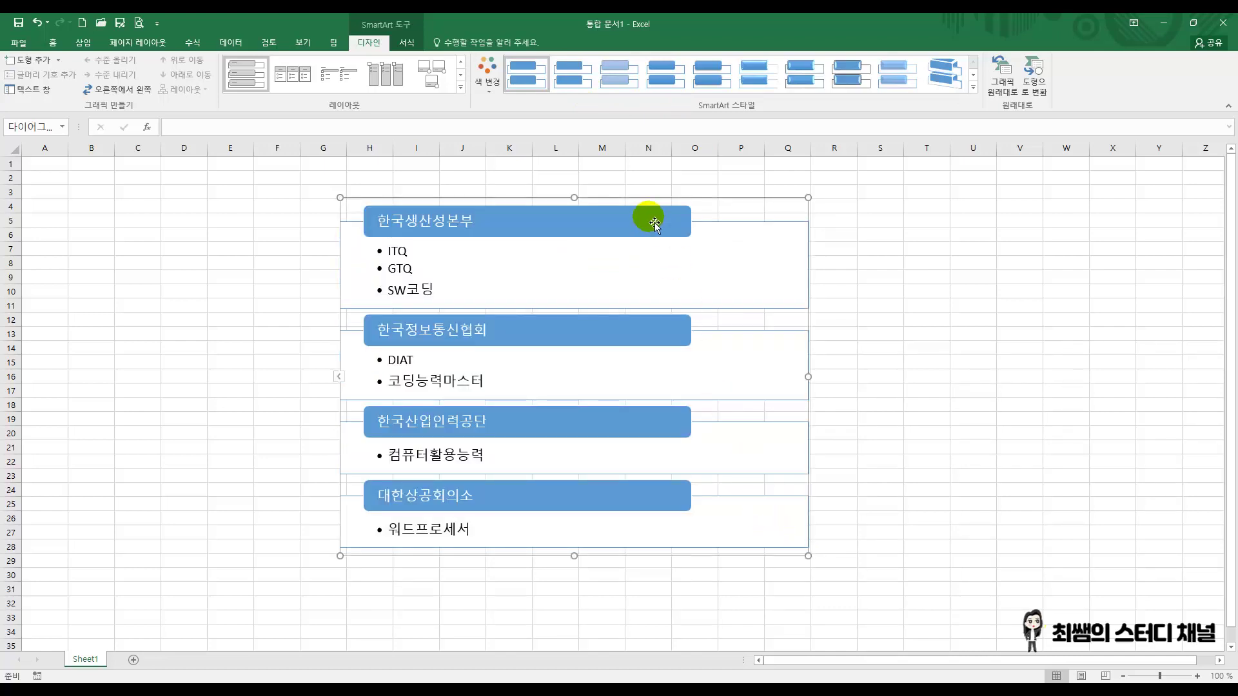
- Try moving the first text box and the 한국생산성본부 heading separately within the graphic, undoing each move
{"action": "left_click_drag", "start_coordinate": [765, 241], "coordinate": [725, 252]}
{"action": "key", "text": "ctrl+z"}
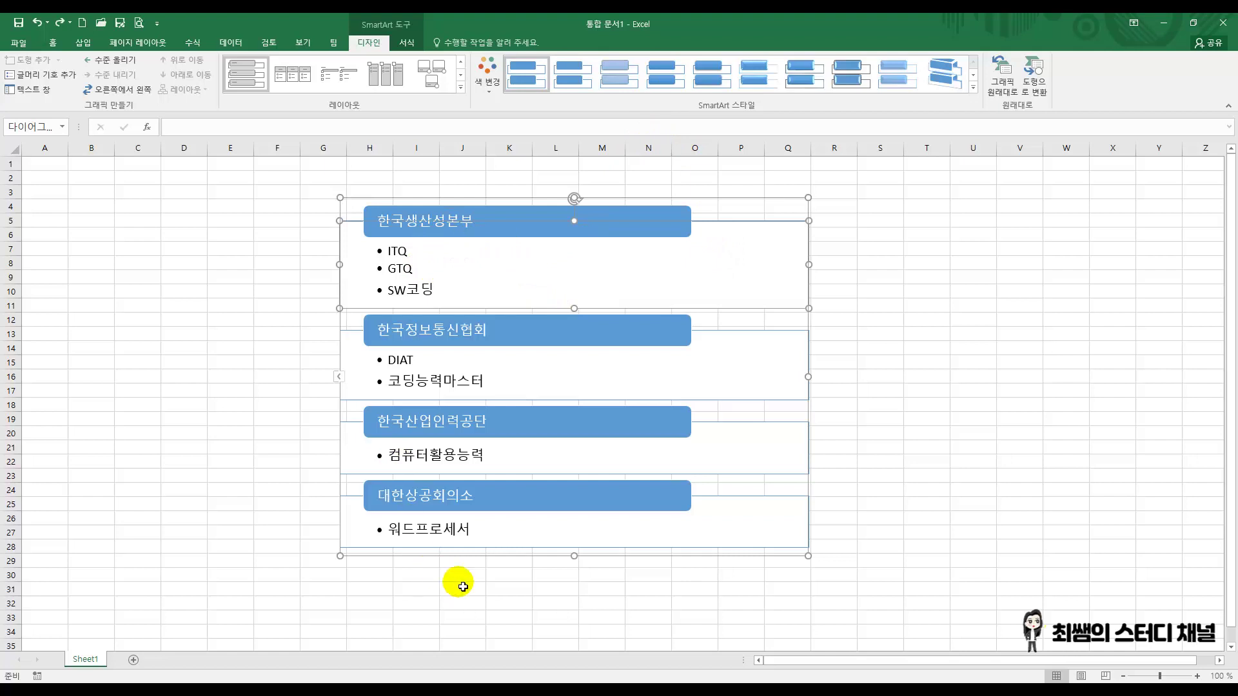
{"action": "left_click", "coordinate": [653, 222]}
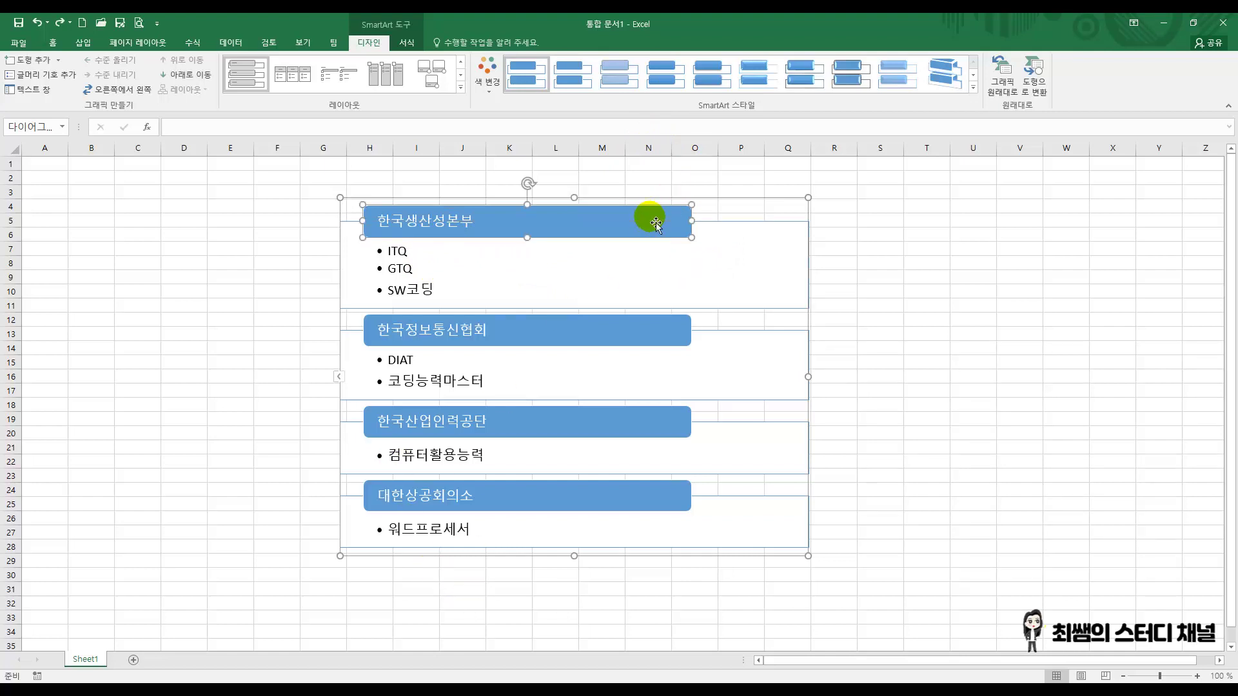
{"action": "left_click_drag", "start_coordinate": [638, 218], "coordinate": [746, 248]}
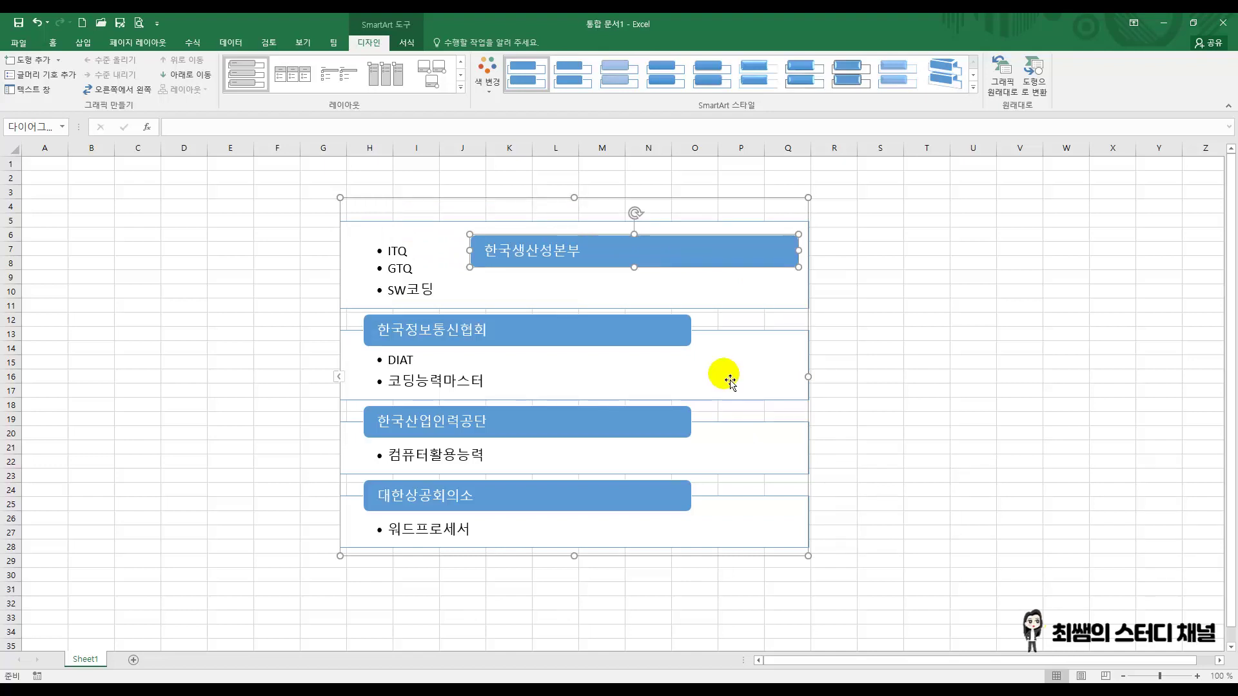
{"action": "key", "text": "ctrl+z"}
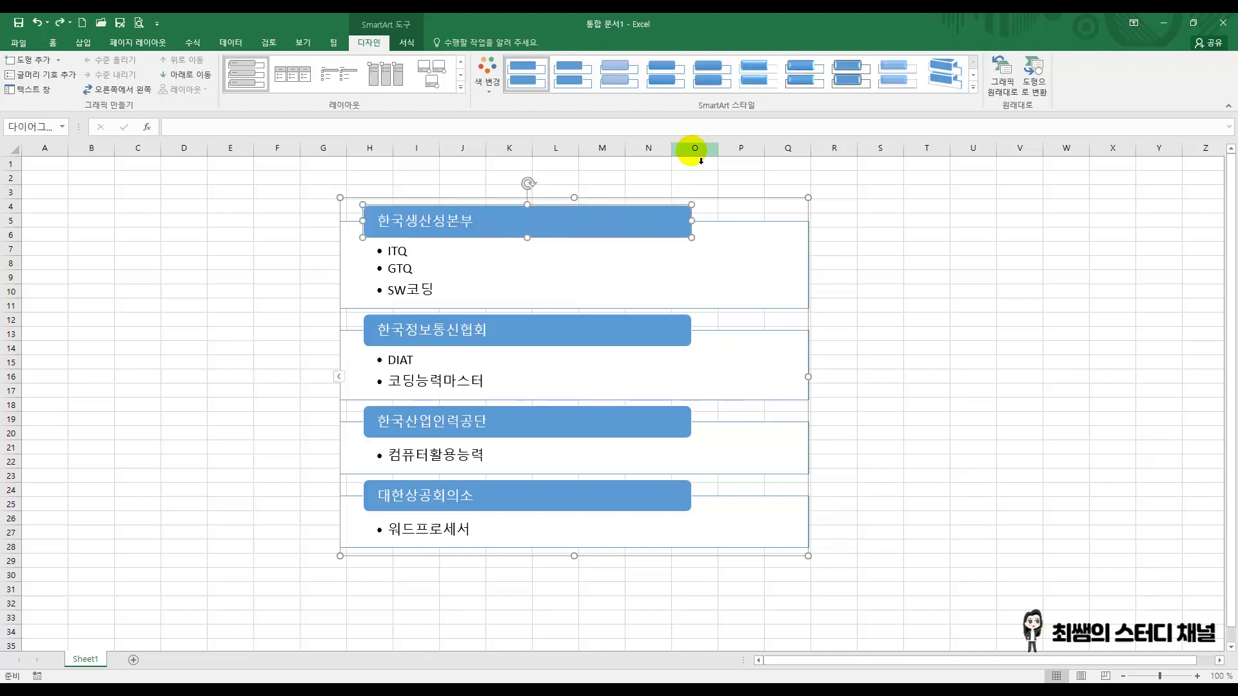
- Recolour the SmartArt graphic with the fourth multicolour option in the 색상형 group
{"action": "left_click", "coordinate": [831, 200]}
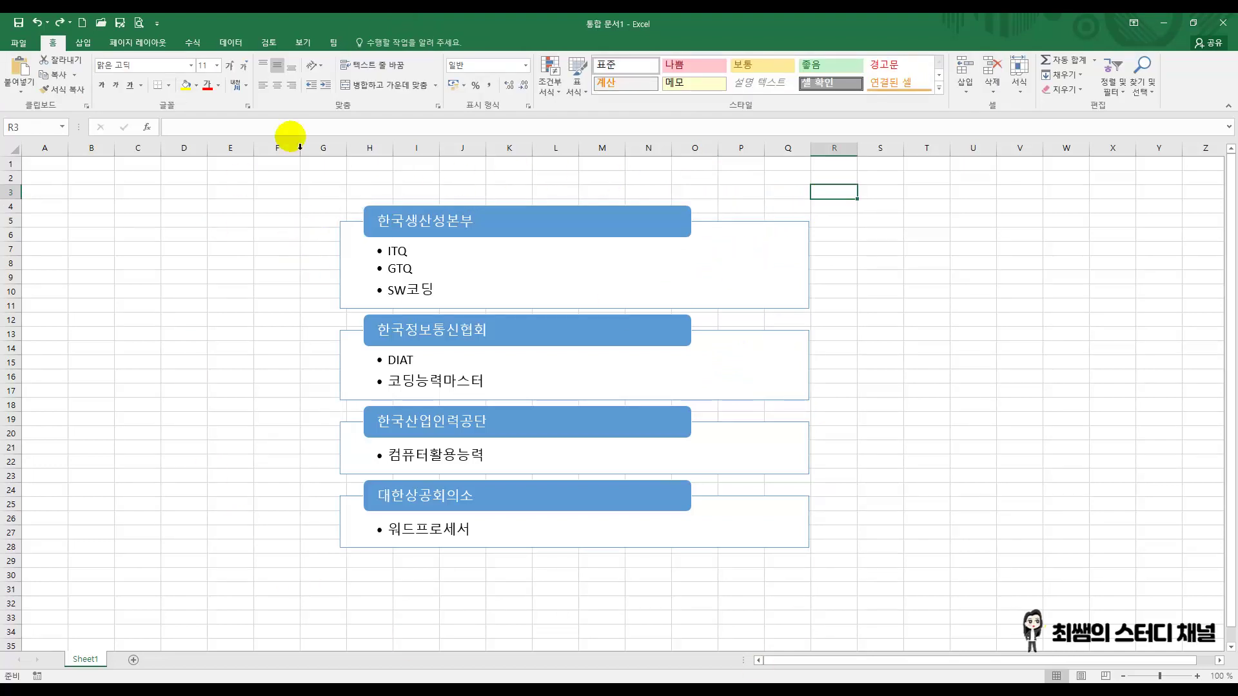
{"action": "left_click", "coordinate": [725, 258]}
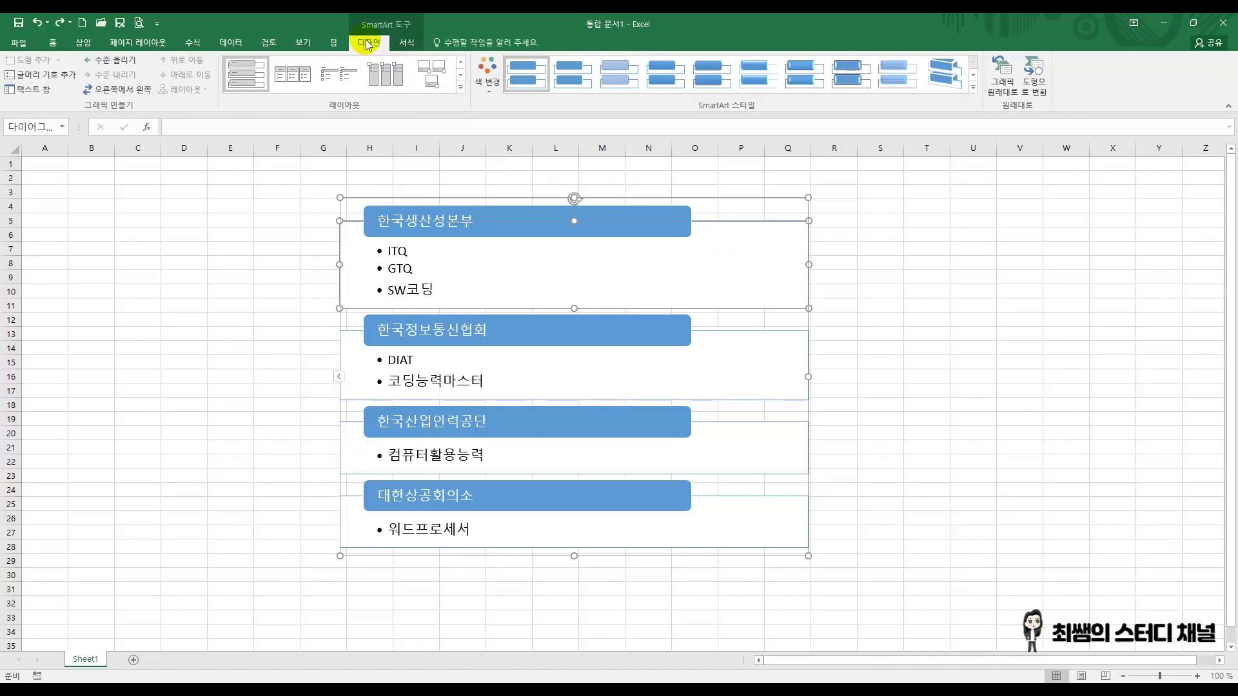
{"action": "left_click", "coordinate": [487, 70]}
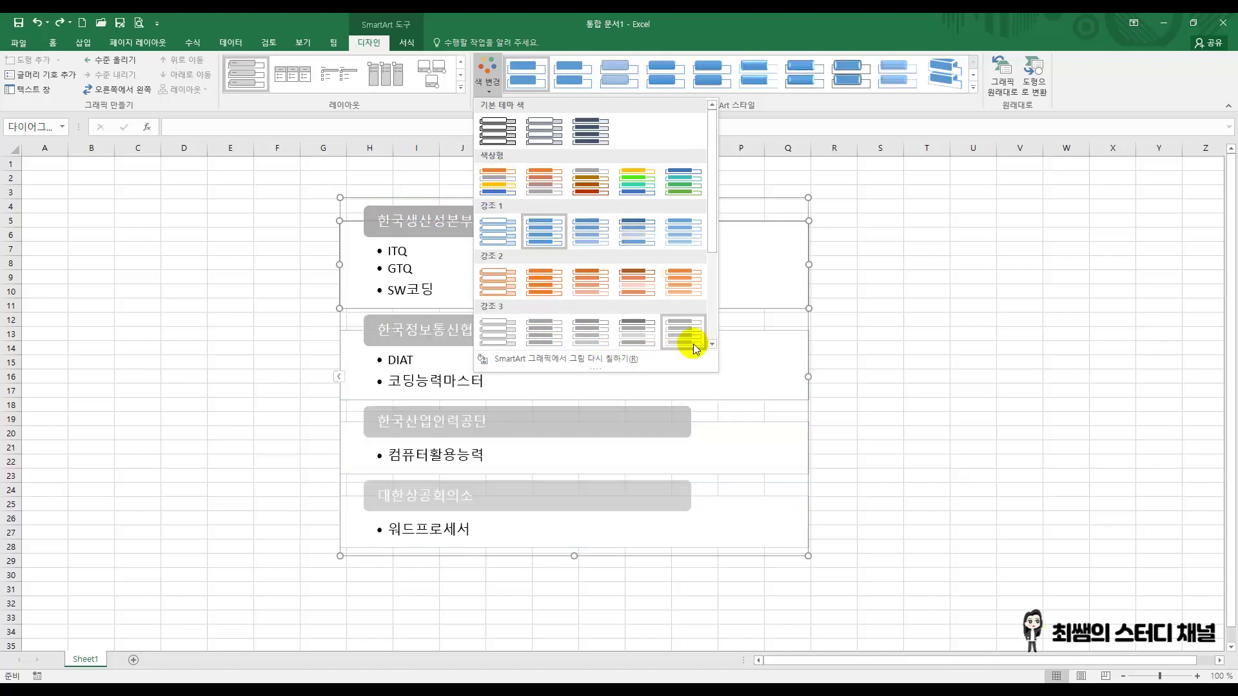
{"action": "left_click_drag", "start_coordinate": [713, 215], "coordinate": [713, 293]}
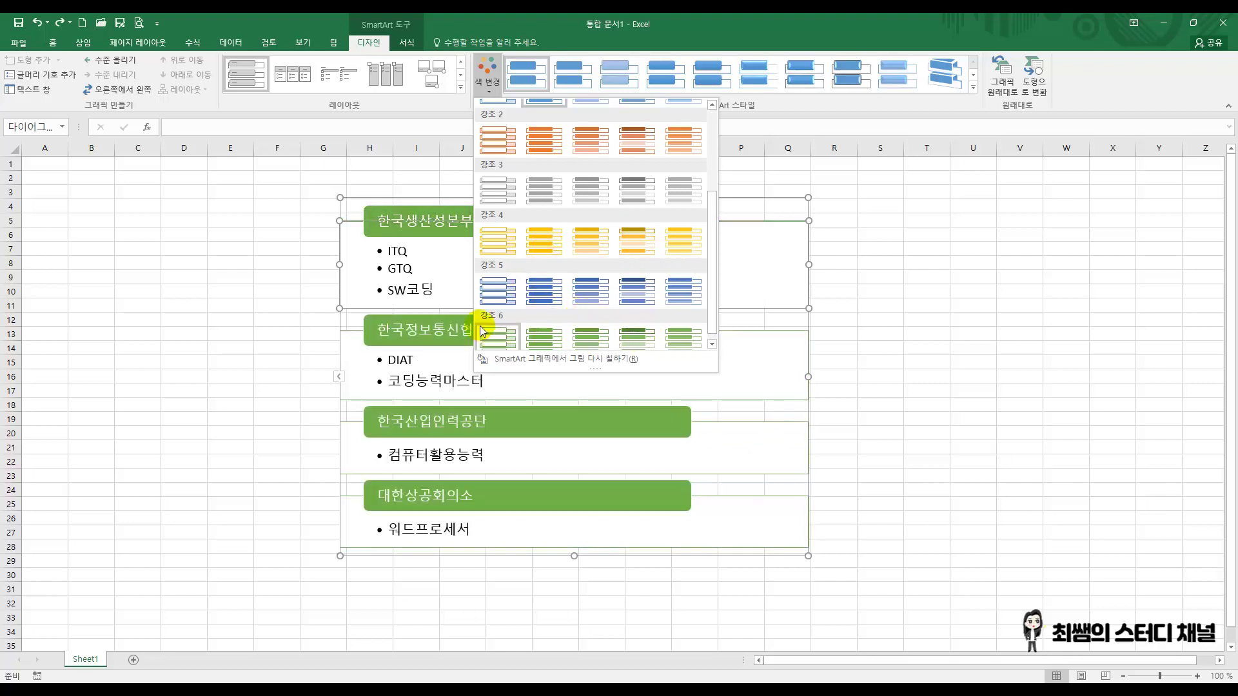
{"action": "scroll", "coordinate": [554, 197], "scroll_direction": "up", "scroll_amount": 3}
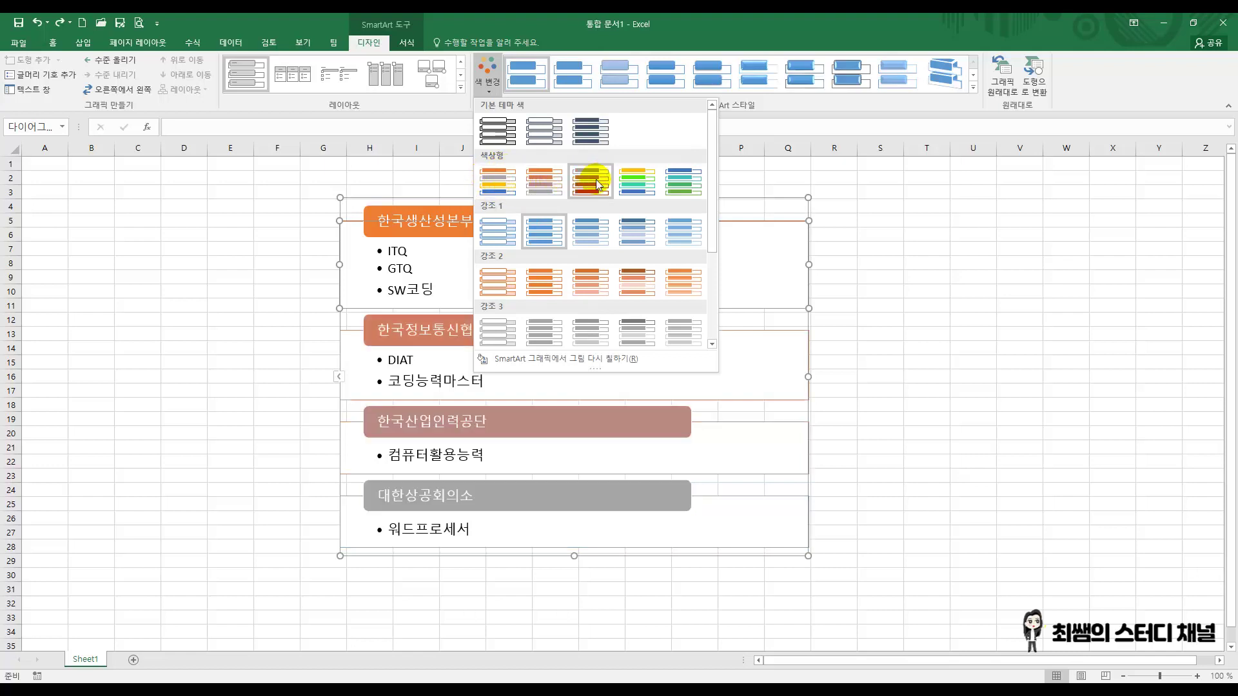
{"action": "left_click", "coordinate": [643, 187]}
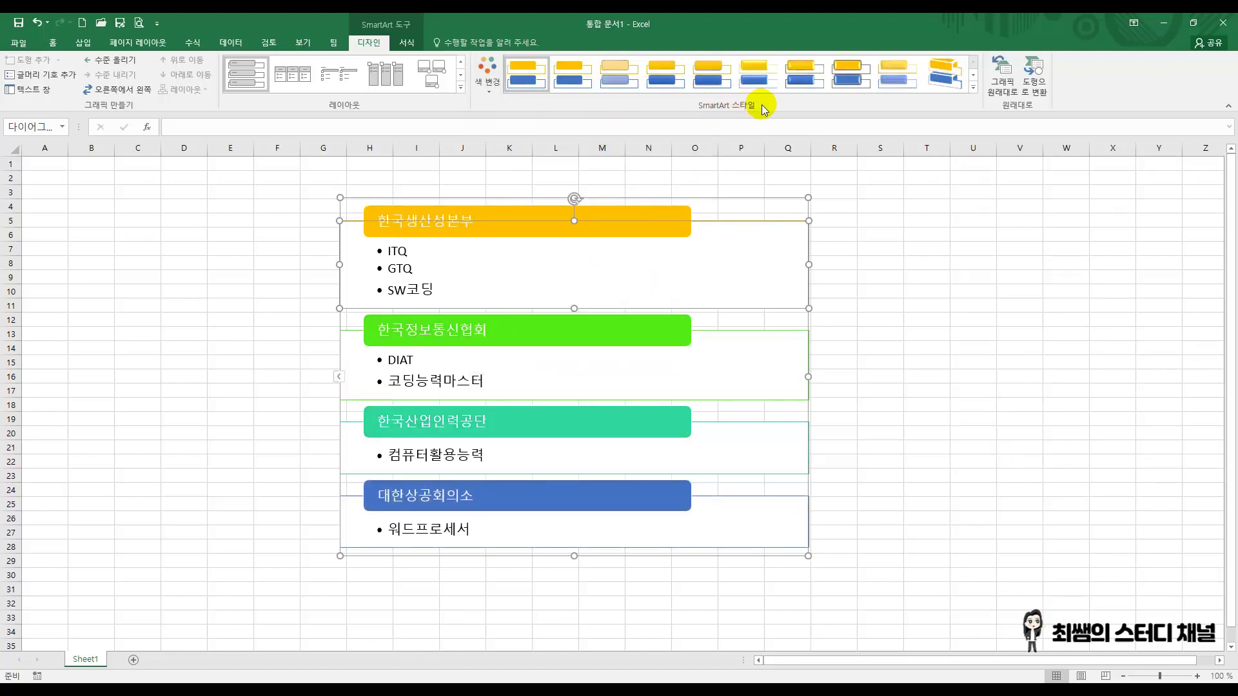
- Apply the third 3차원 SmartArt style to the graphic and narrow the graphic to end at about column N
{"action": "left_click", "coordinate": [973, 87]}
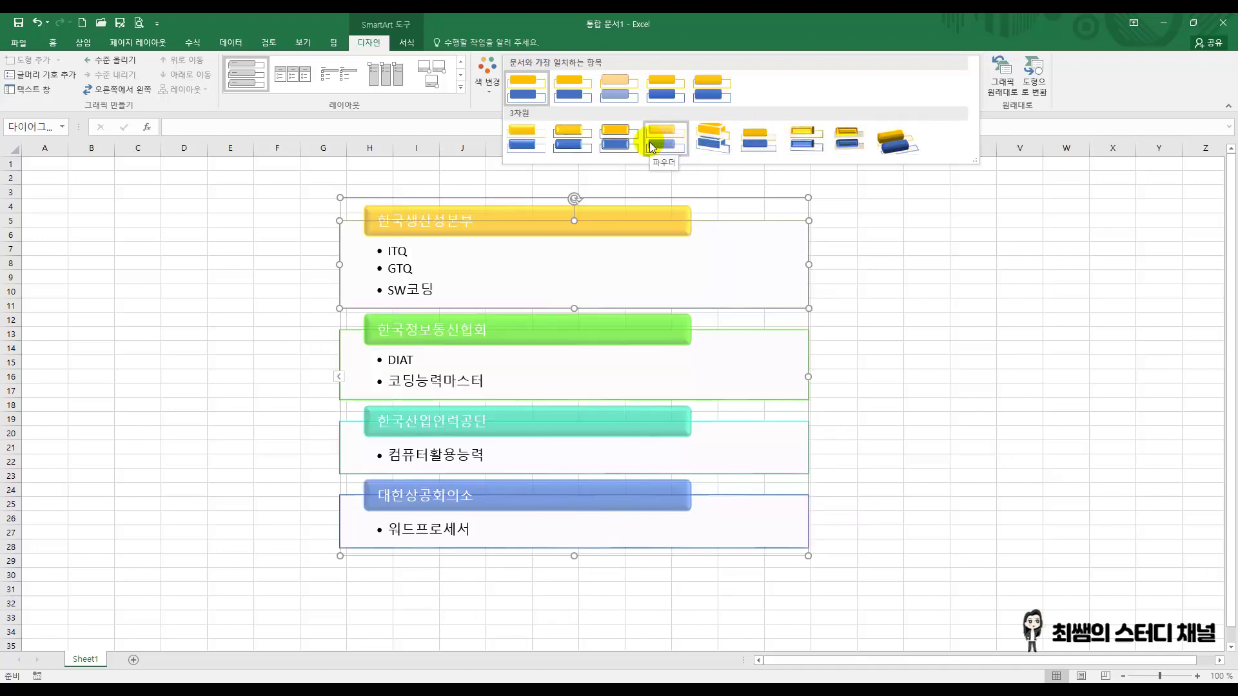
{"action": "left_click", "coordinate": [612, 144]}
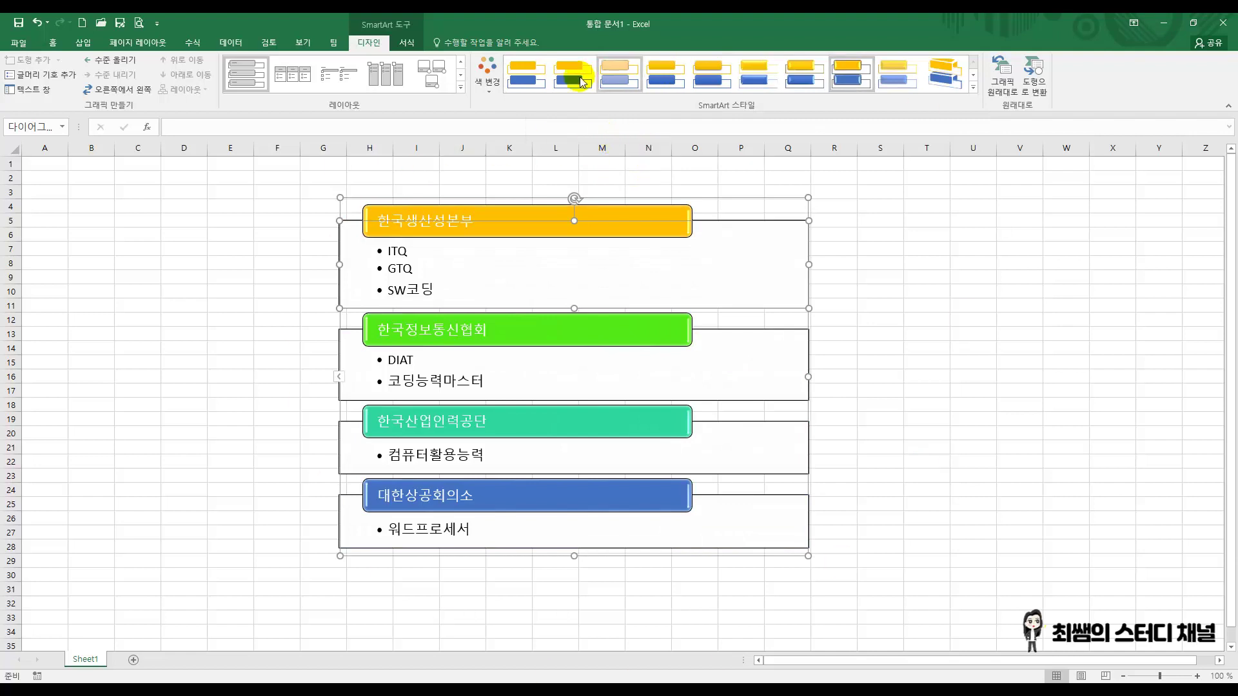
{"action": "left_click", "coordinate": [644, 308]}
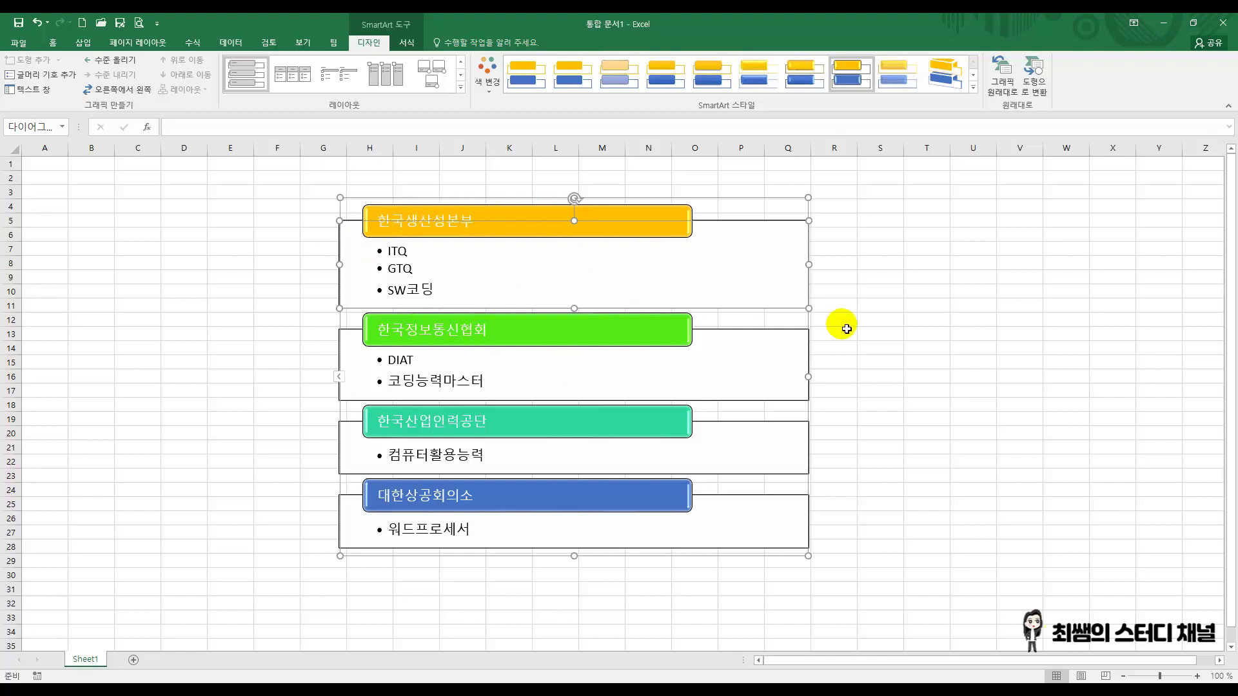
{"action": "left_click_drag", "start_coordinate": [809, 378], "coordinate": [655, 389]}
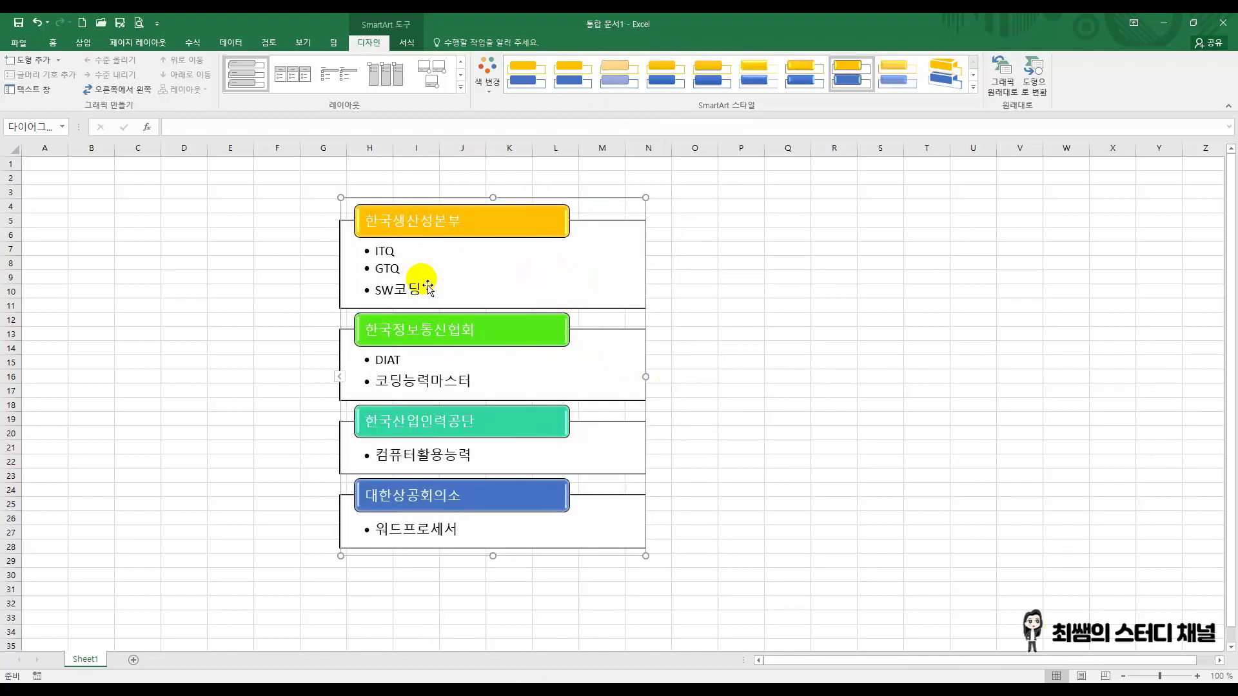
- Set the font of the whole graphic to a고인돌 and look over the available font sizes without choosing one
{"action": "left_click", "coordinate": [53, 43]}
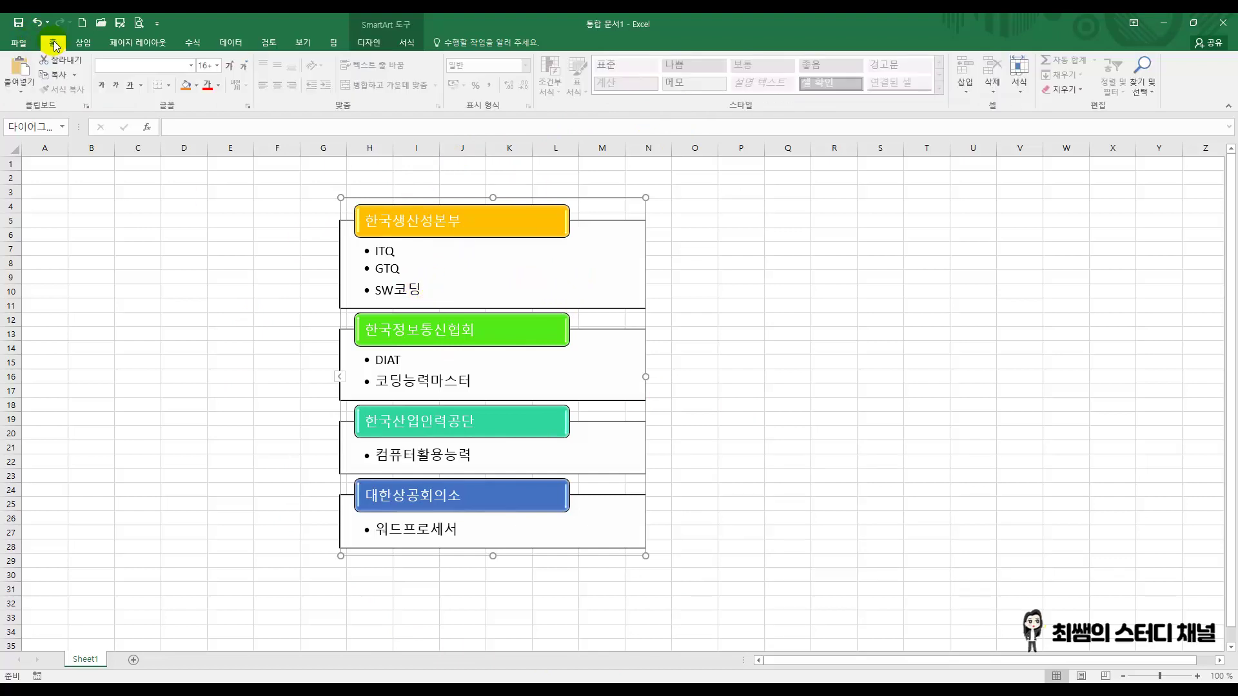
{"action": "left_click", "coordinate": [192, 65]}
{"action": "scroll", "coordinate": [163, 313], "scroll_direction": "down", "scroll_amount": 10}
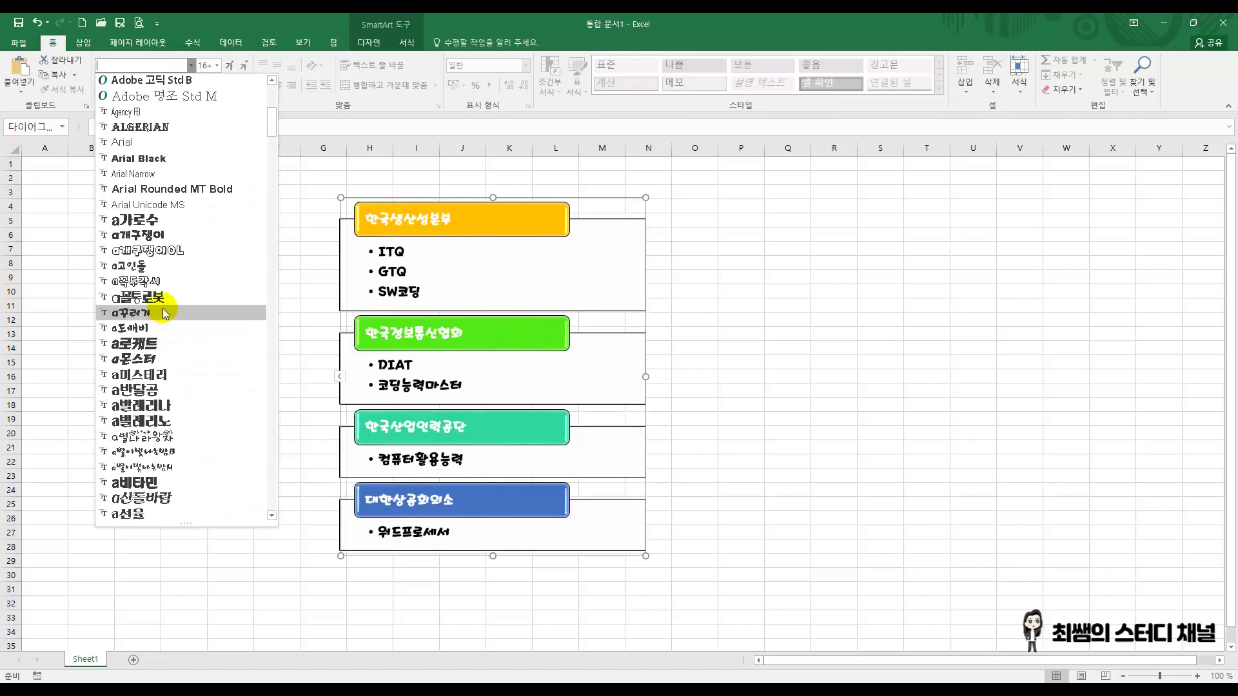
{"action": "left_click", "coordinate": [180, 264]}
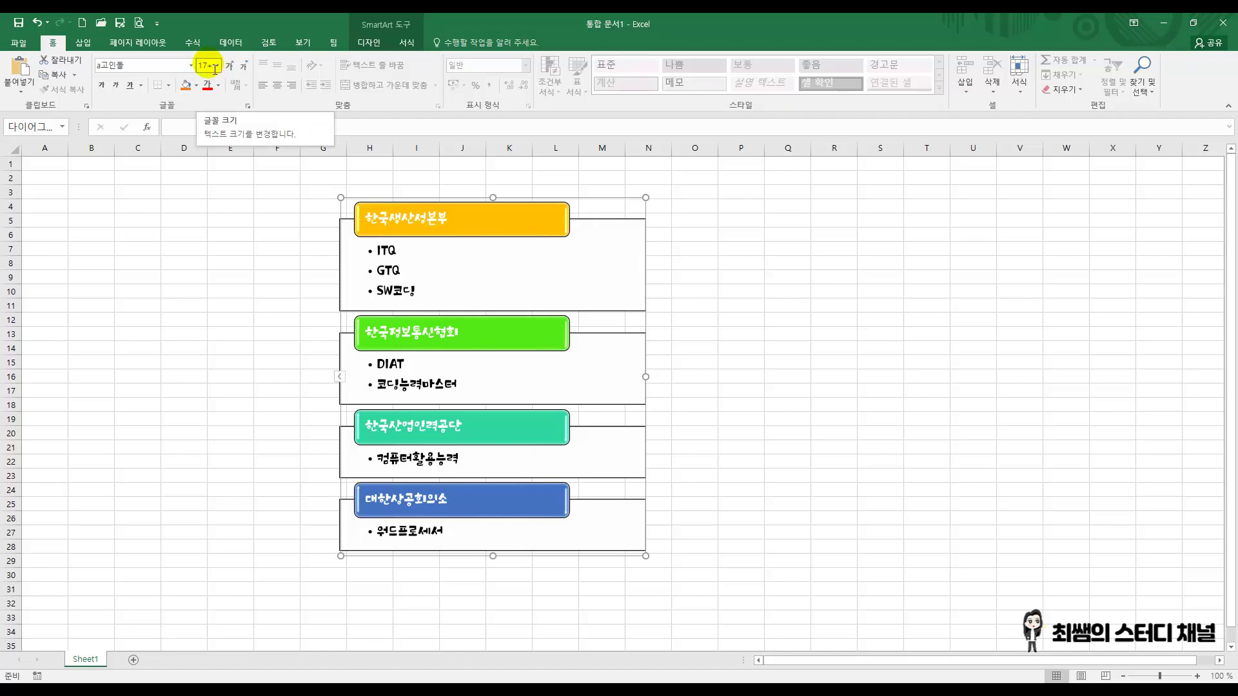
{"action": "left_click", "coordinate": [217, 67]}
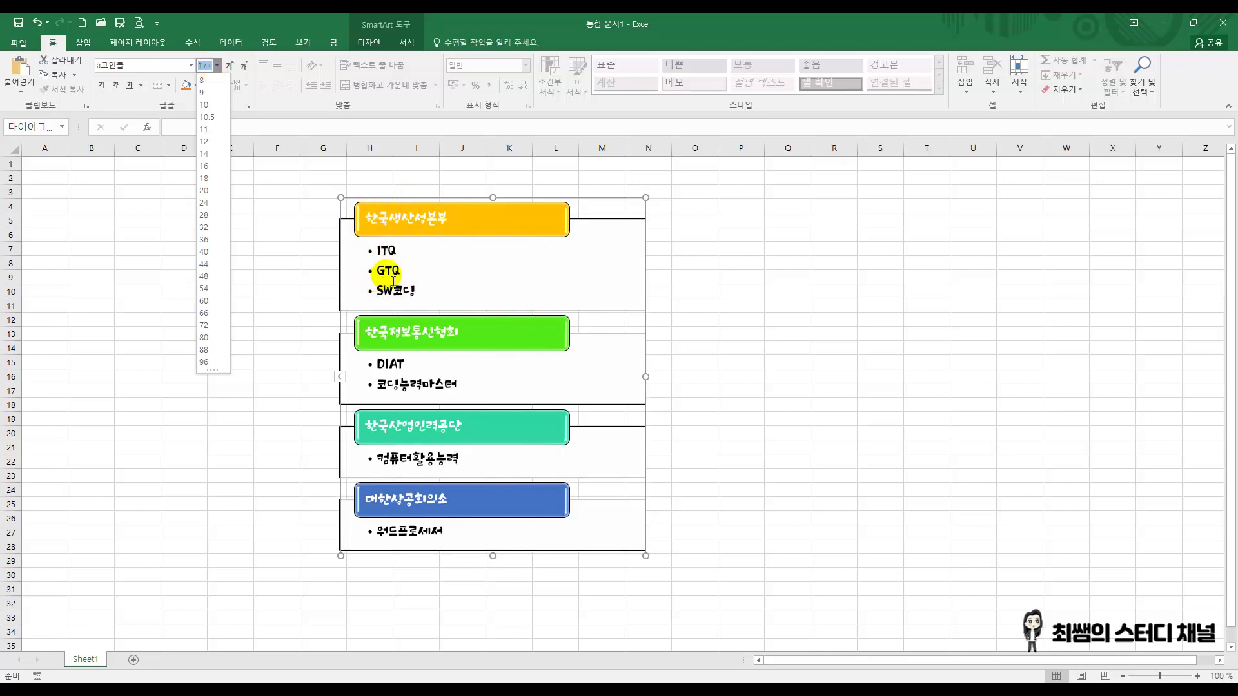
{"action": "left_click", "coordinate": [276, 17]}
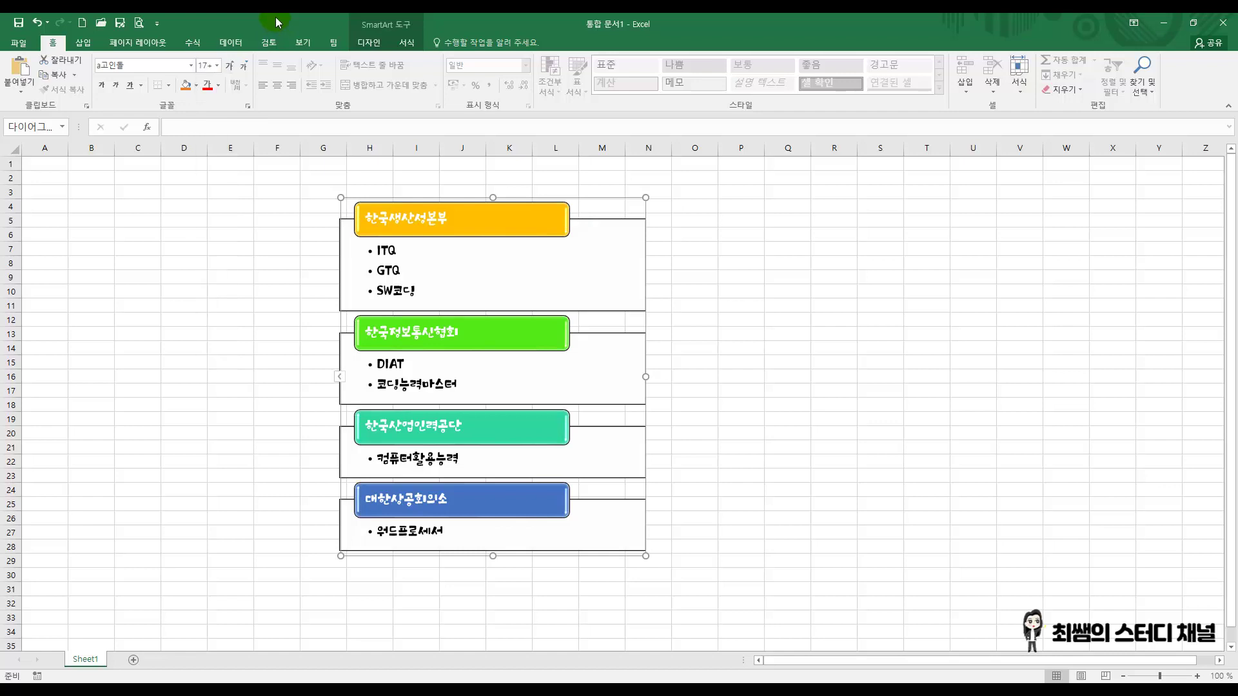
- Increase the font size of all text in the SmartArt graphic to 24
{"action": "left_click_drag", "start_coordinate": [387, 220], "coordinate": [406, 226]}
{"action": "left_click", "coordinate": [394, 263]}
{"action": "left_click", "coordinate": [411, 227]}
{"action": "left_click", "coordinate": [231, 67]}
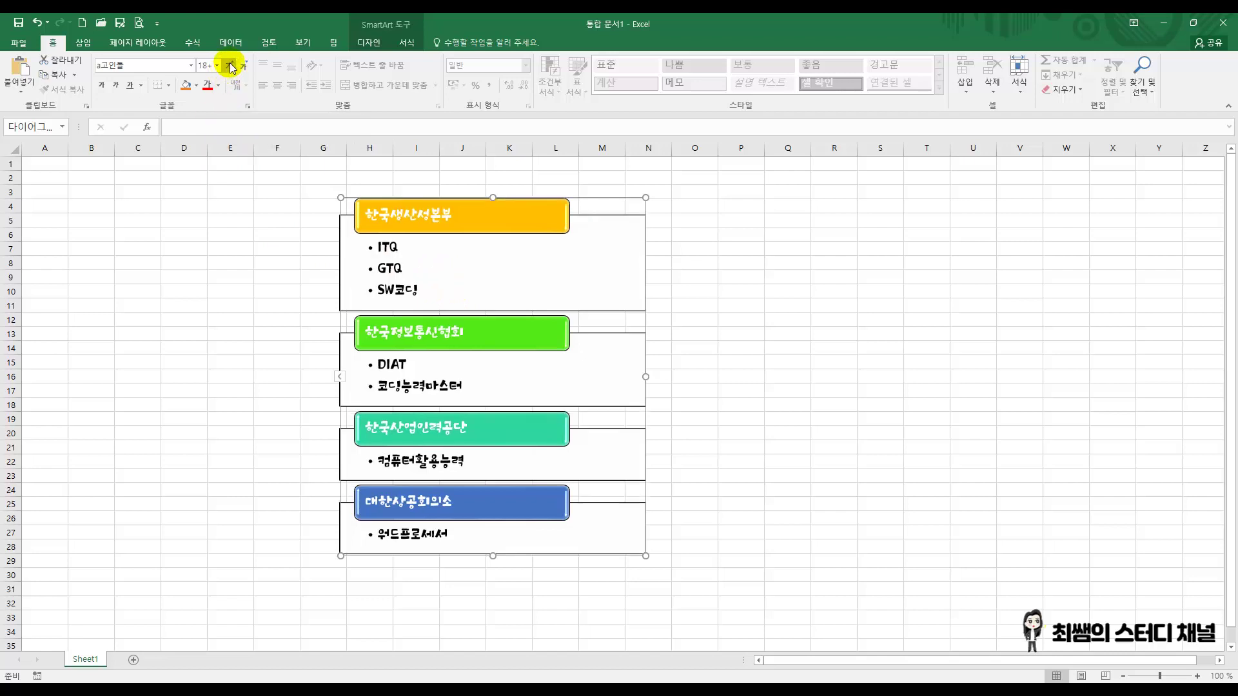
{"action": "left_click", "coordinate": [232, 67]}
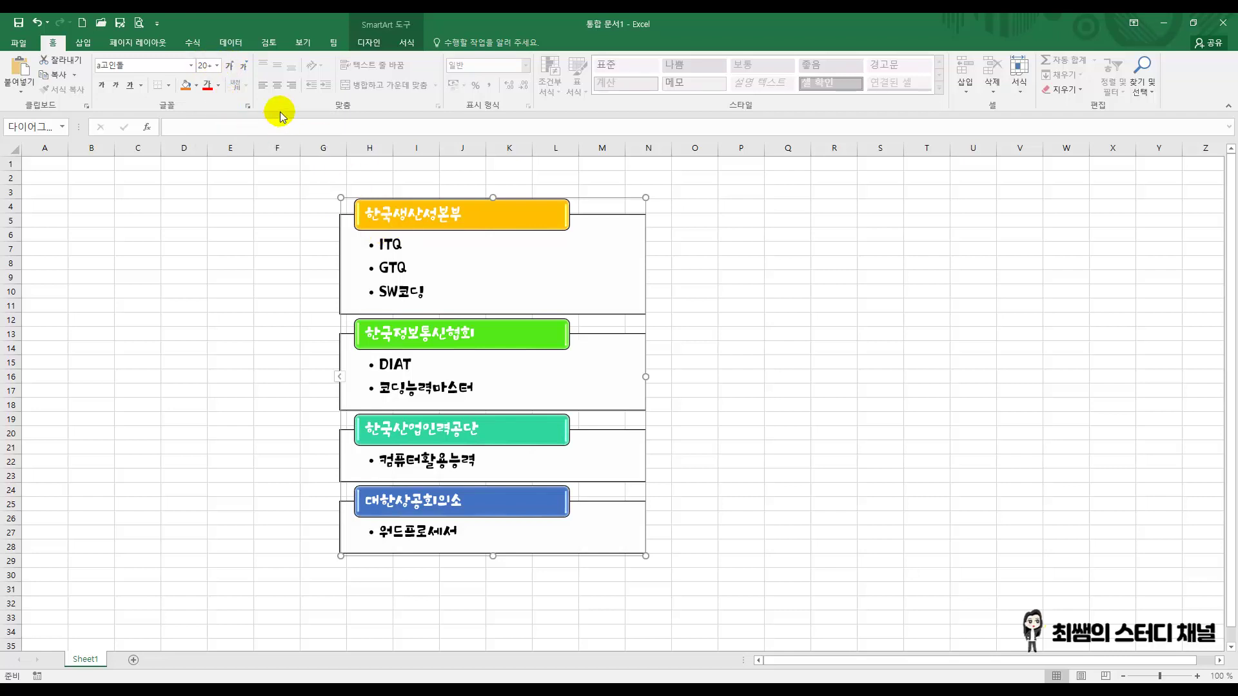
{"action": "left_click", "coordinate": [230, 67]}
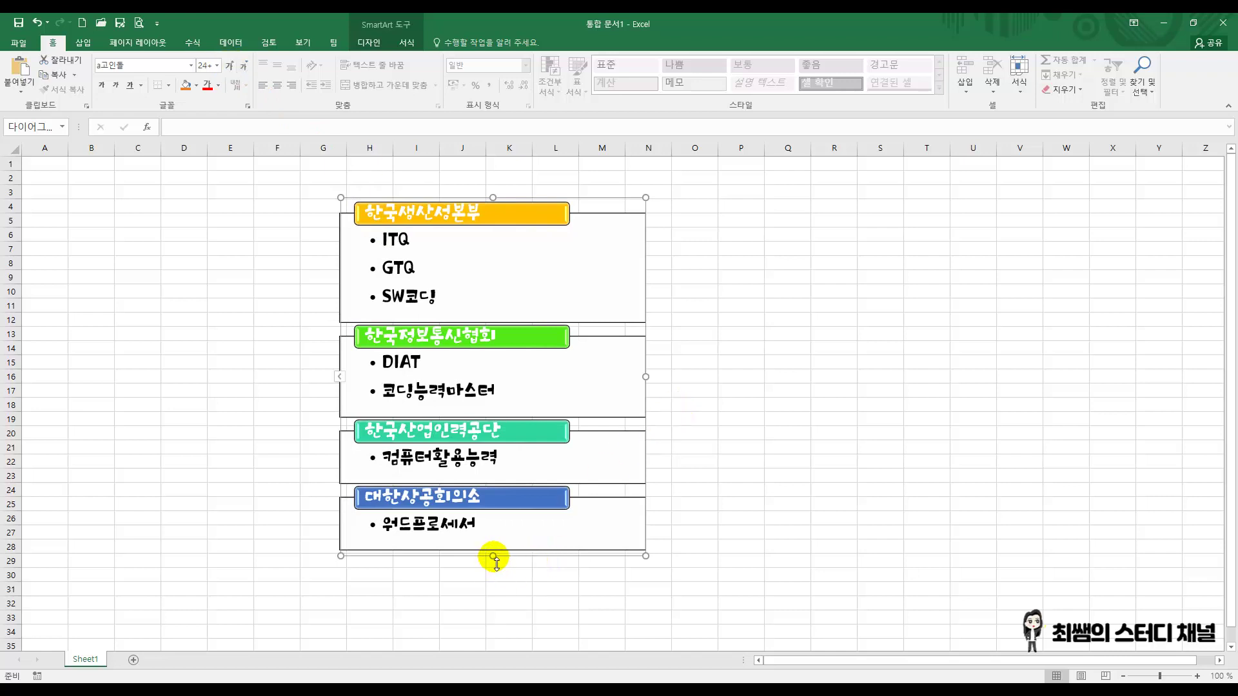
- Stretch the SmartArt graphic to span about rows 3 to 32 and move it over so it starts in column D
{"action": "left_click_drag", "start_coordinate": [493, 556], "coordinate": [504, 627]}
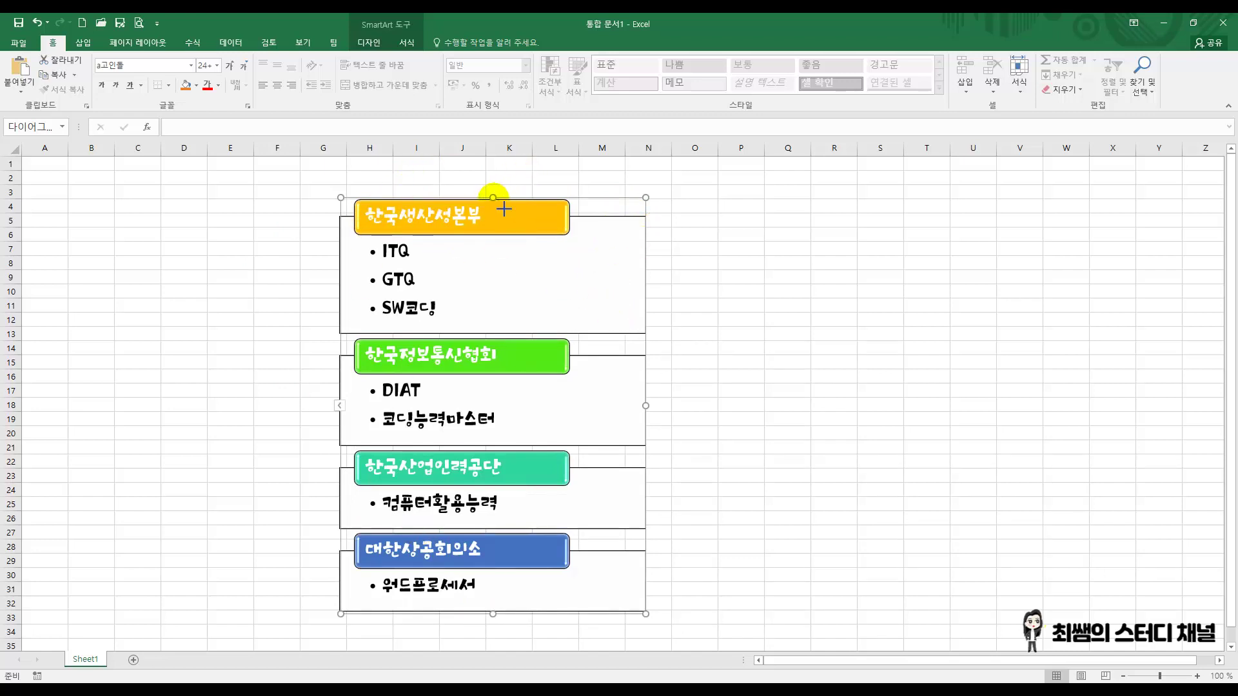
{"action": "left_click_drag", "start_coordinate": [492, 197], "coordinate": [493, 183]}
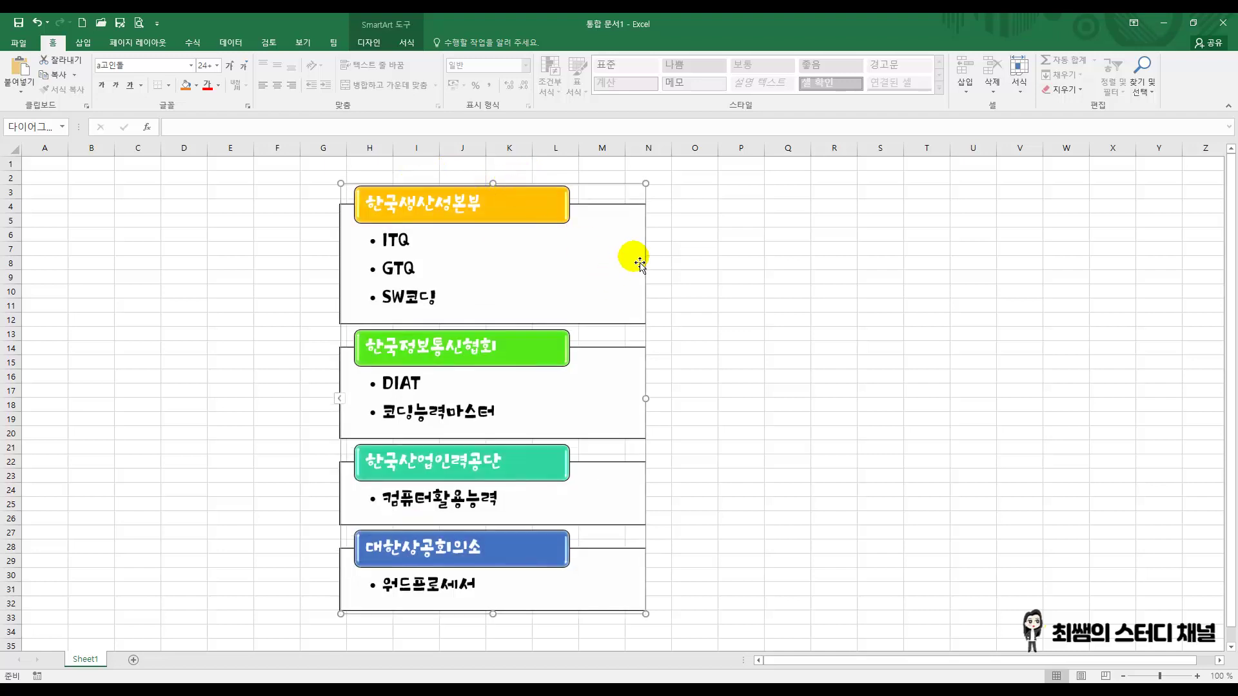
{"action": "left_click", "coordinate": [442, 263]}
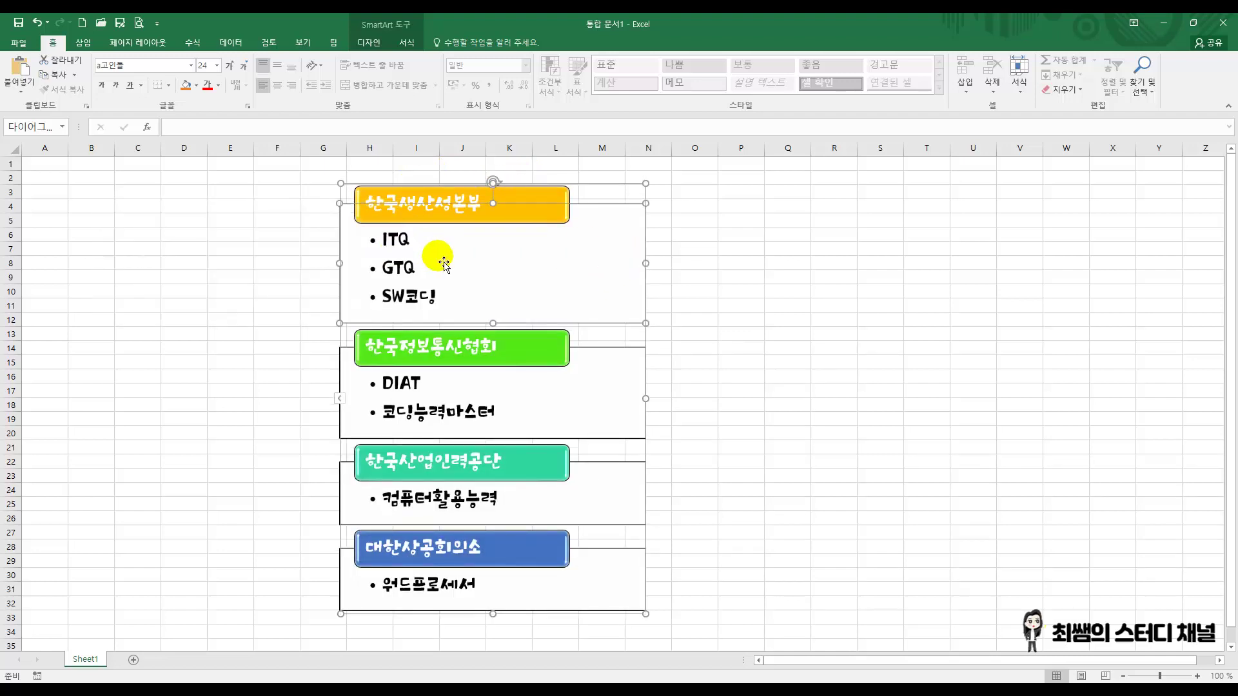
{"action": "left_click", "coordinate": [743, 304]}
{"action": "left_click_drag", "start_coordinate": [645, 279], "coordinate": [502, 279]}
{"action": "left_click", "coordinate": [651, 290]}
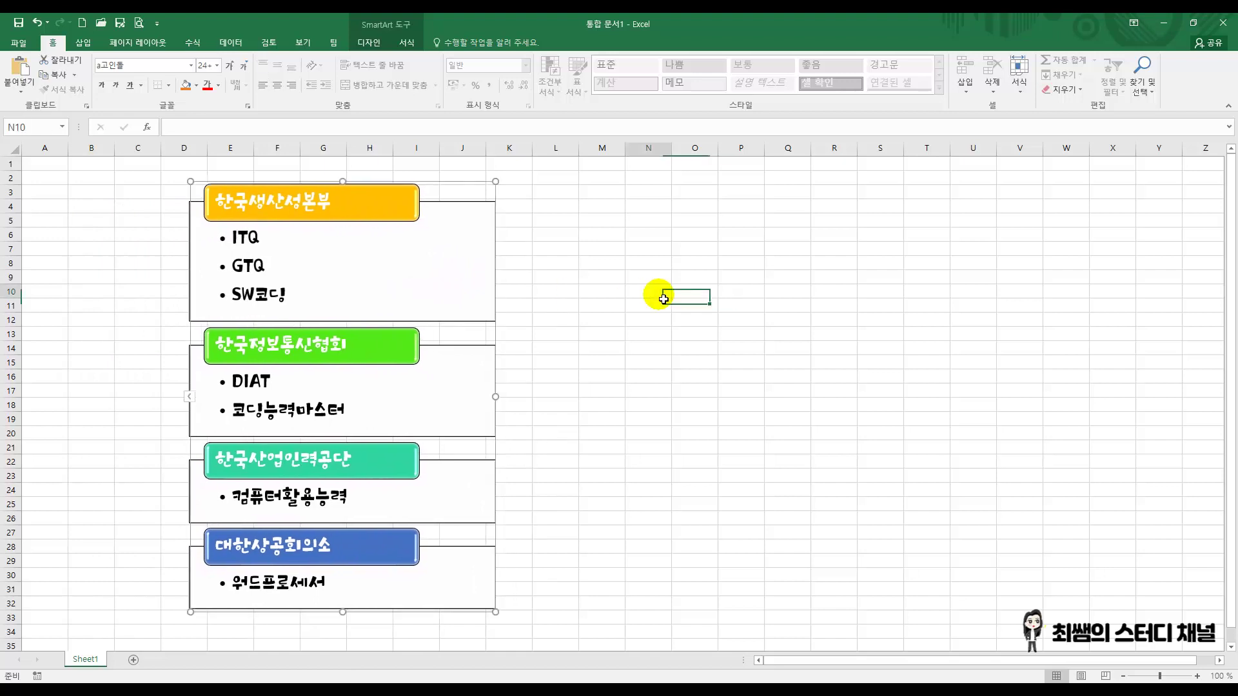
- Colour the exam text in the 한국생산성본부 box red and in the 한국정보통신협회 box light blue
{"action": "left_click", "coordinate": [443, 286]}
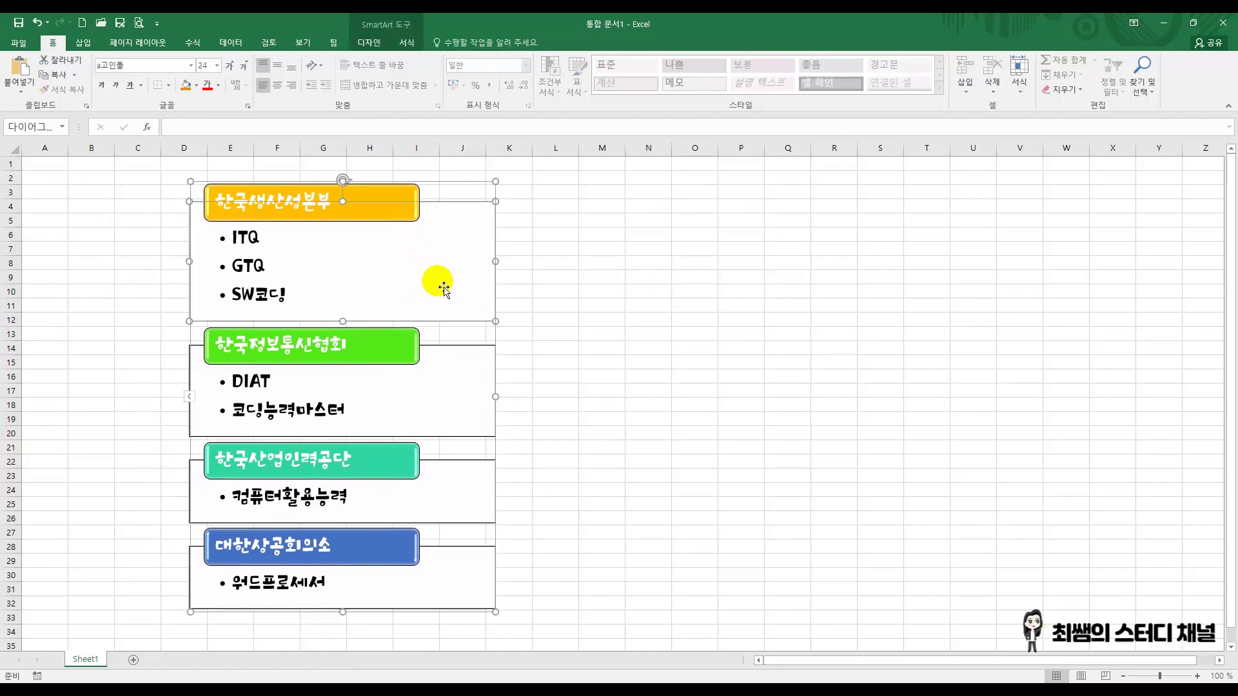
{"action": "left_click", "coordinate": [208, 86]}
{"action": "left_click", "coordinate": [457, 400]}
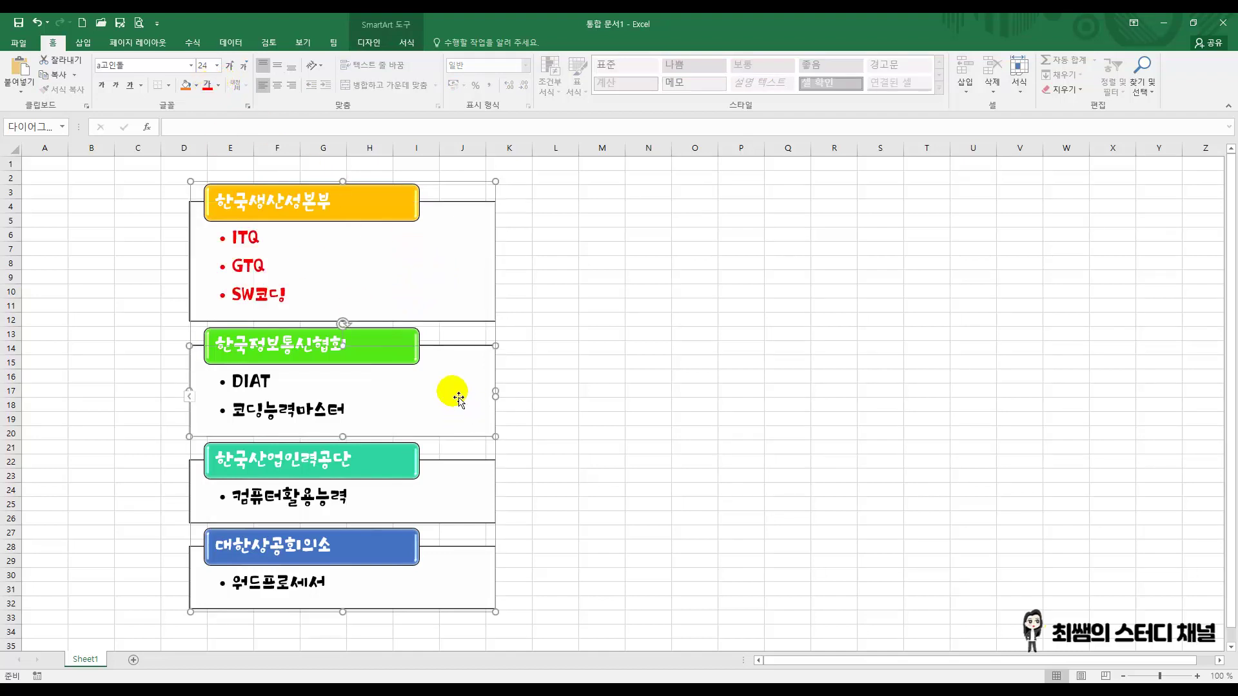
{"action": "left_click", "coordinate": [218, 87]}
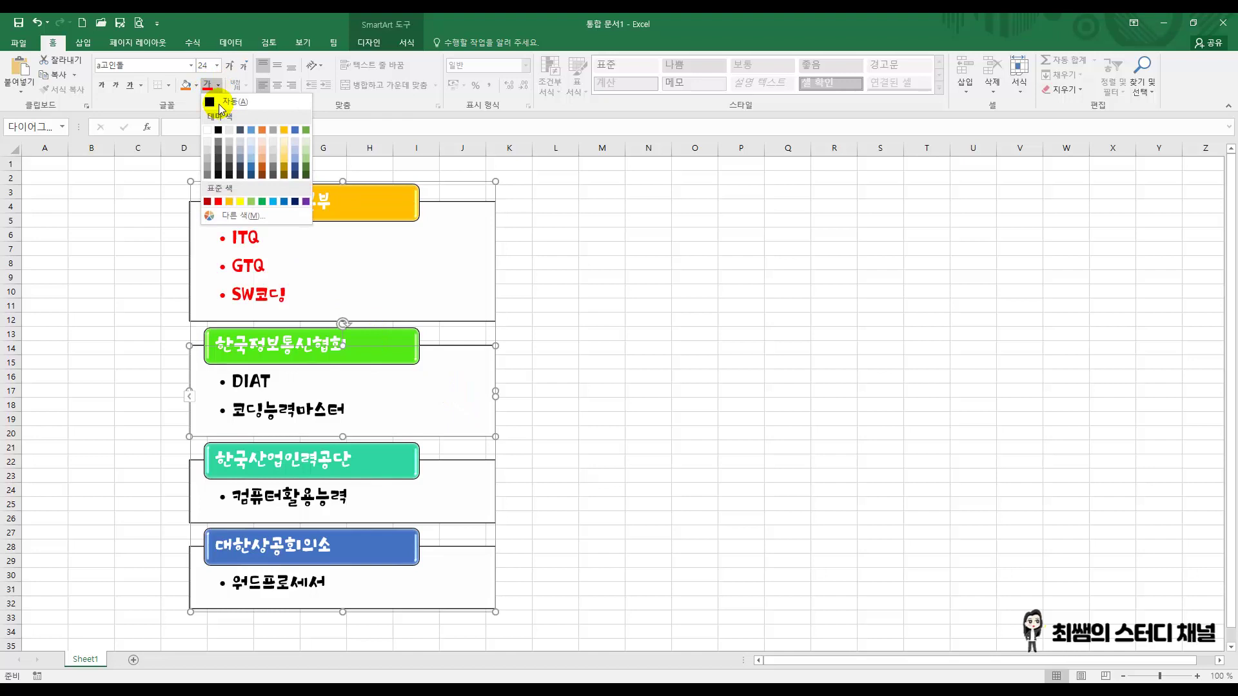
{"action": "left_click", "coordinate": [275, 200]}
- Colour 컴퓨터활용능력 in the third box gold and 워드프로세서 in the fourth box green
{"action": "left_click", "coordinate": [459, 505]}
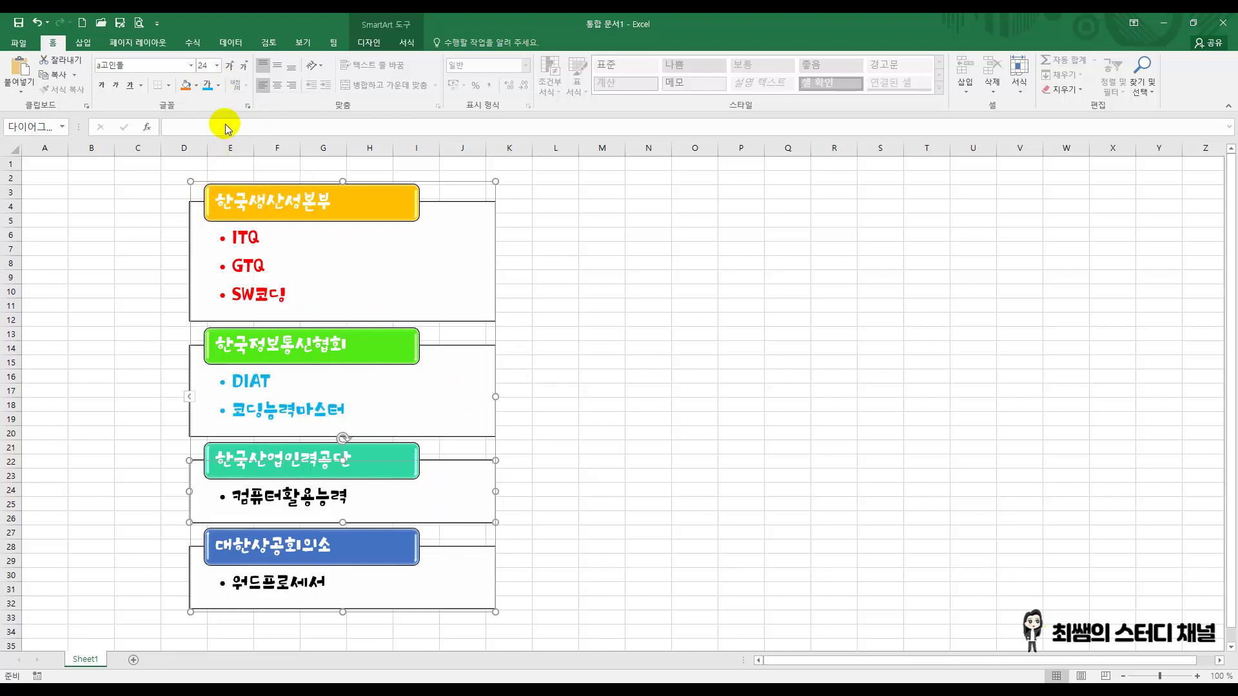
{"action": "left_click", "coordinate": [218, 86]}
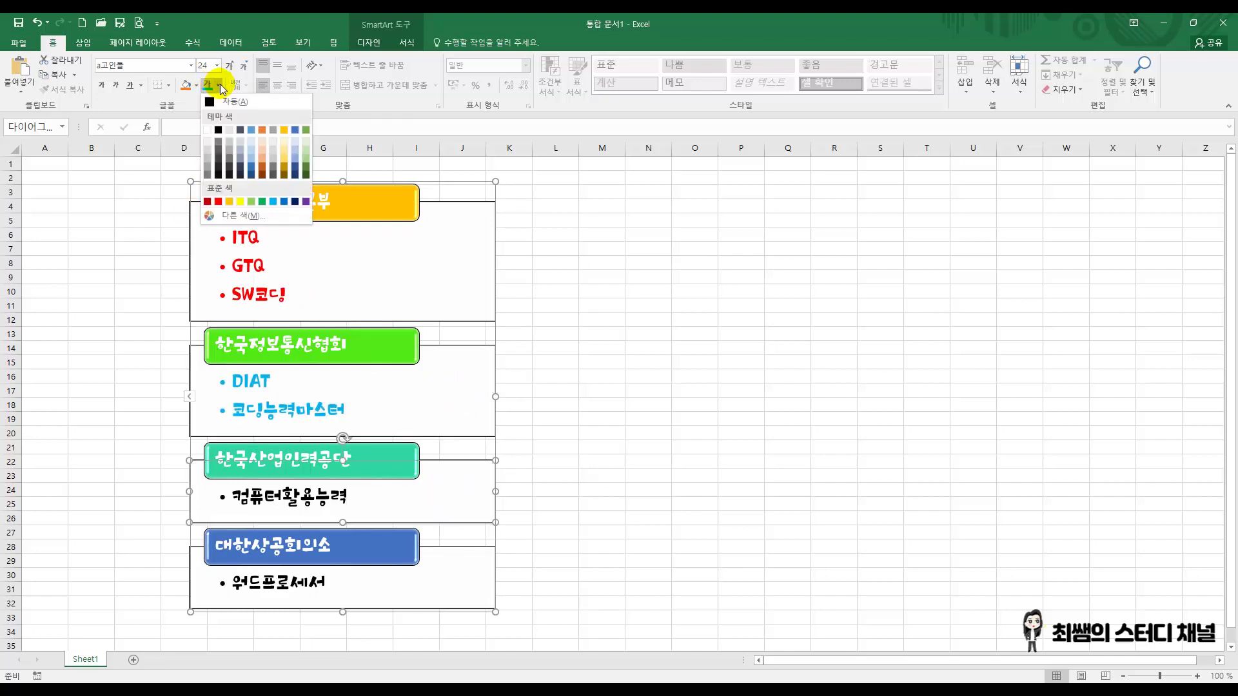
{"action": "left_click", "coordinate": [285, 133]}
{"action": "left_click", "coordinate": [490, 564]}
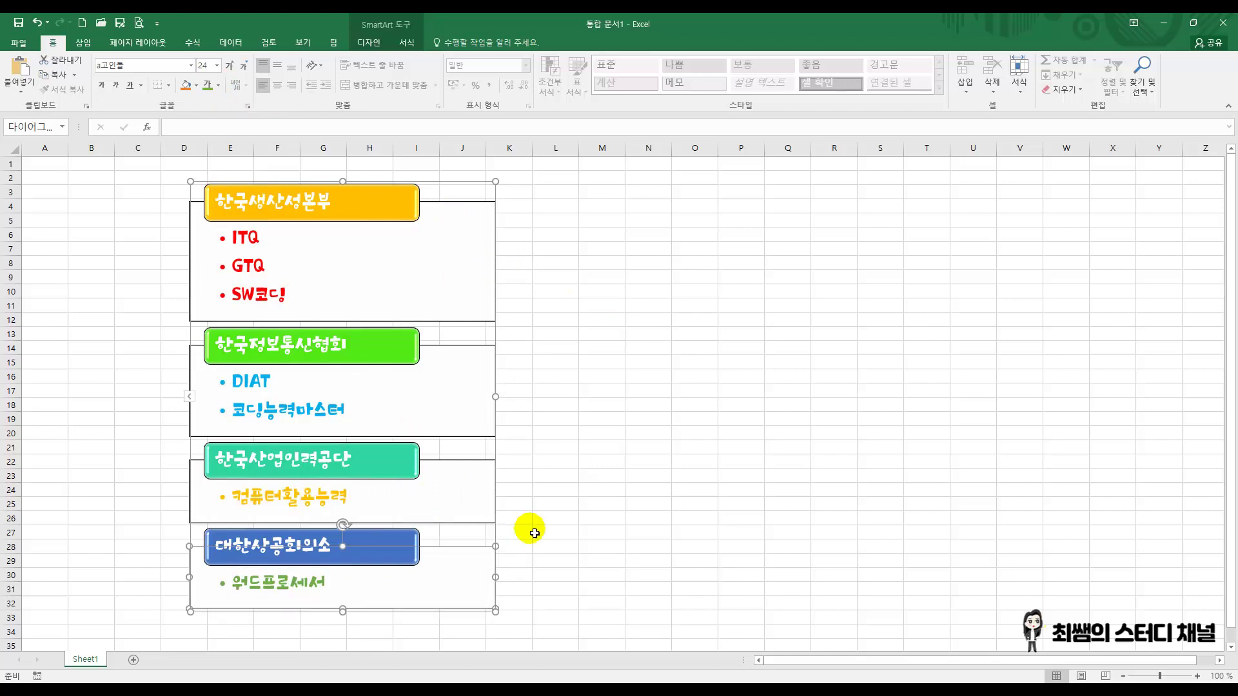
{"action": "left_click", "coordinate": [612, 282]}
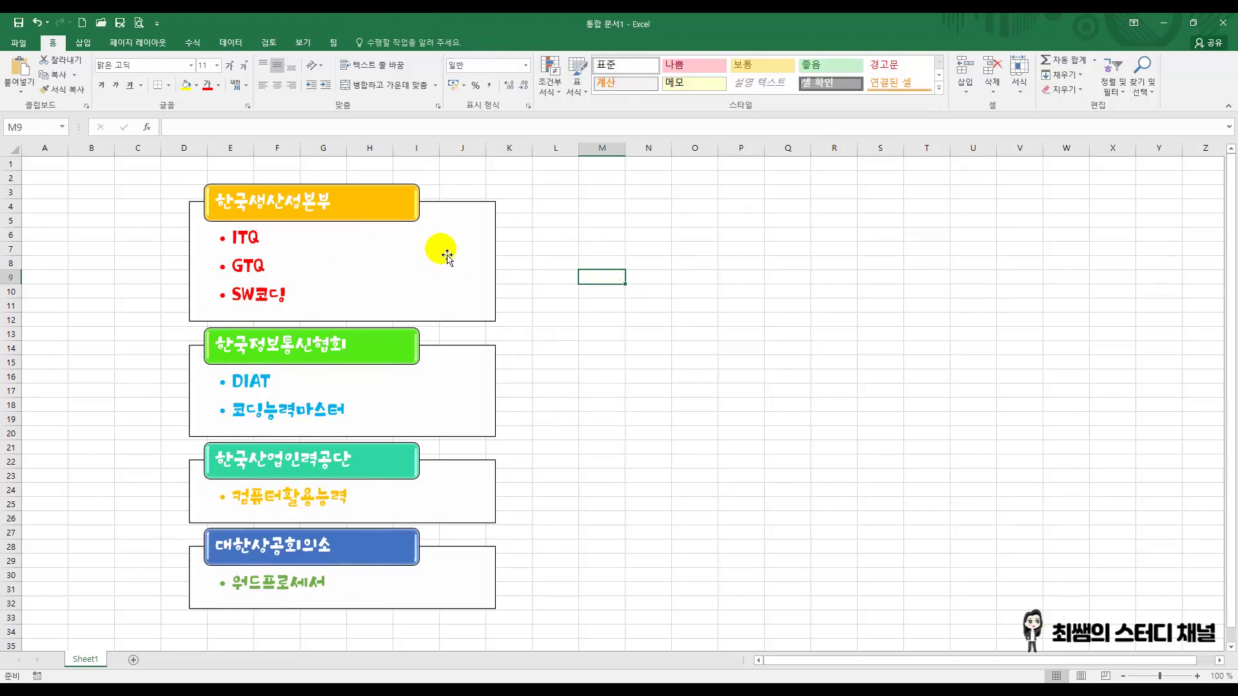
{"action": "left_click", "coordinate": [422, 284]}
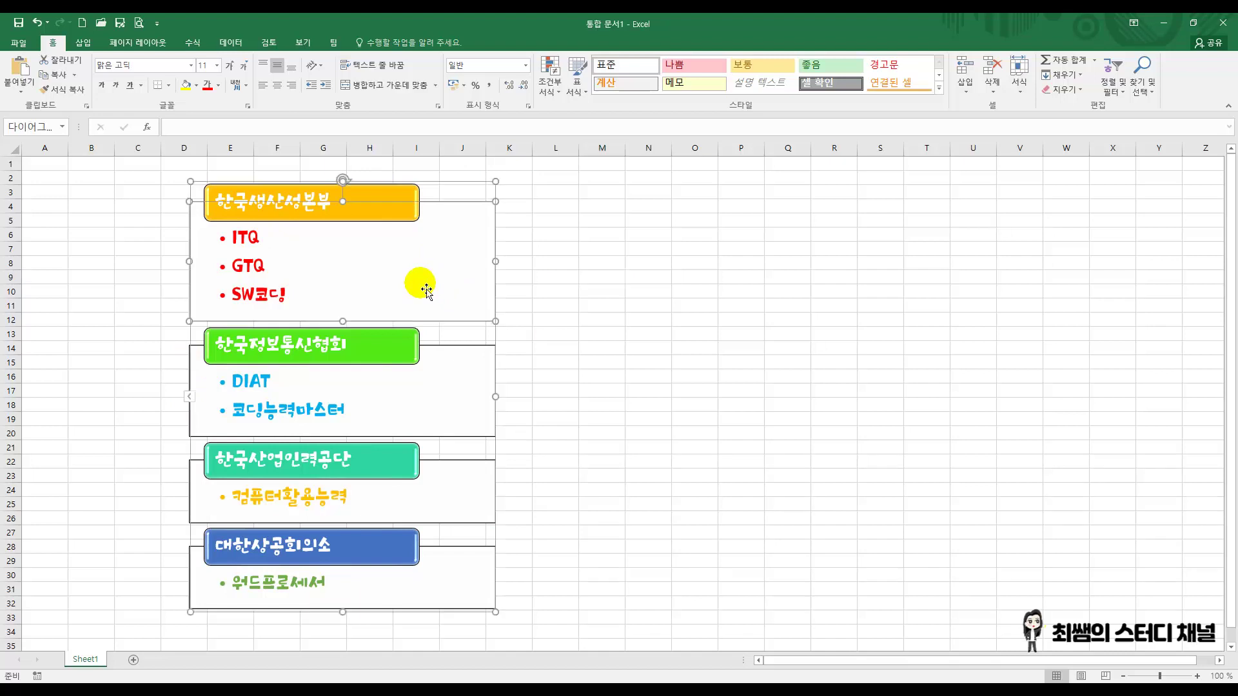
{"action": "left_click", "coordinate": [463, 379]}
{"action": "left_click", "coordinate": [448, 480]}
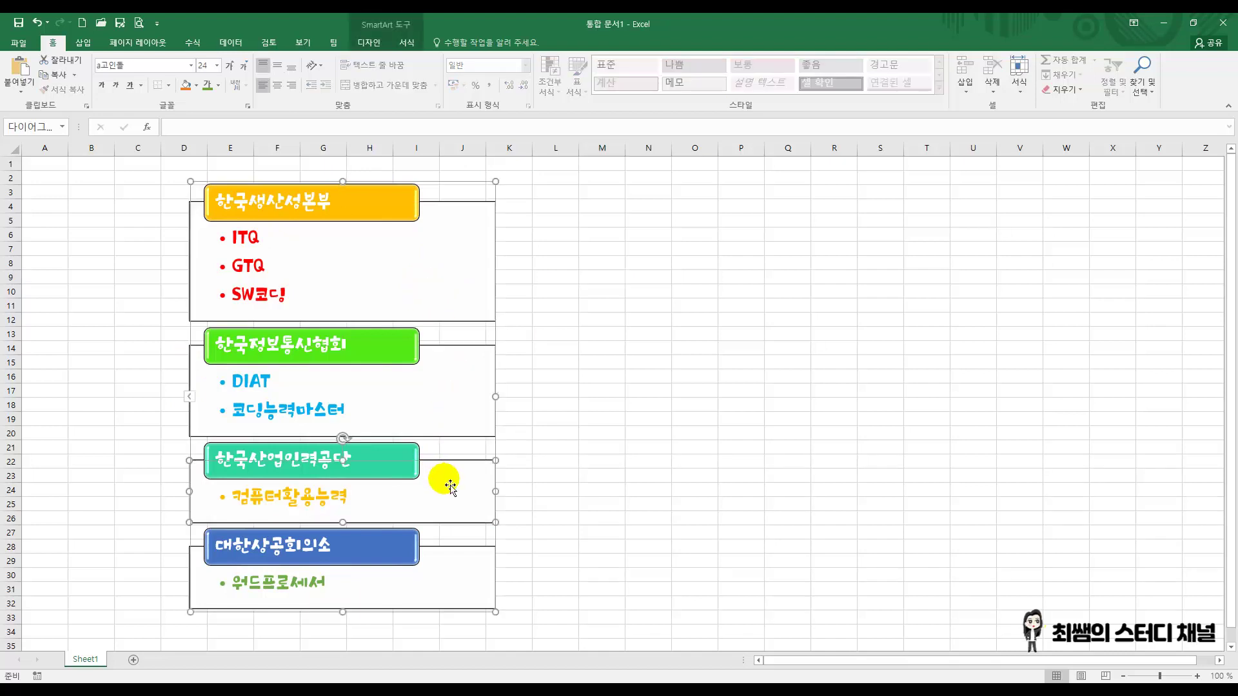
- Fill all four exam text boxes together with the palest tint of the green theme colour
{"action": "left_click", "coordinate": [445, 288]}
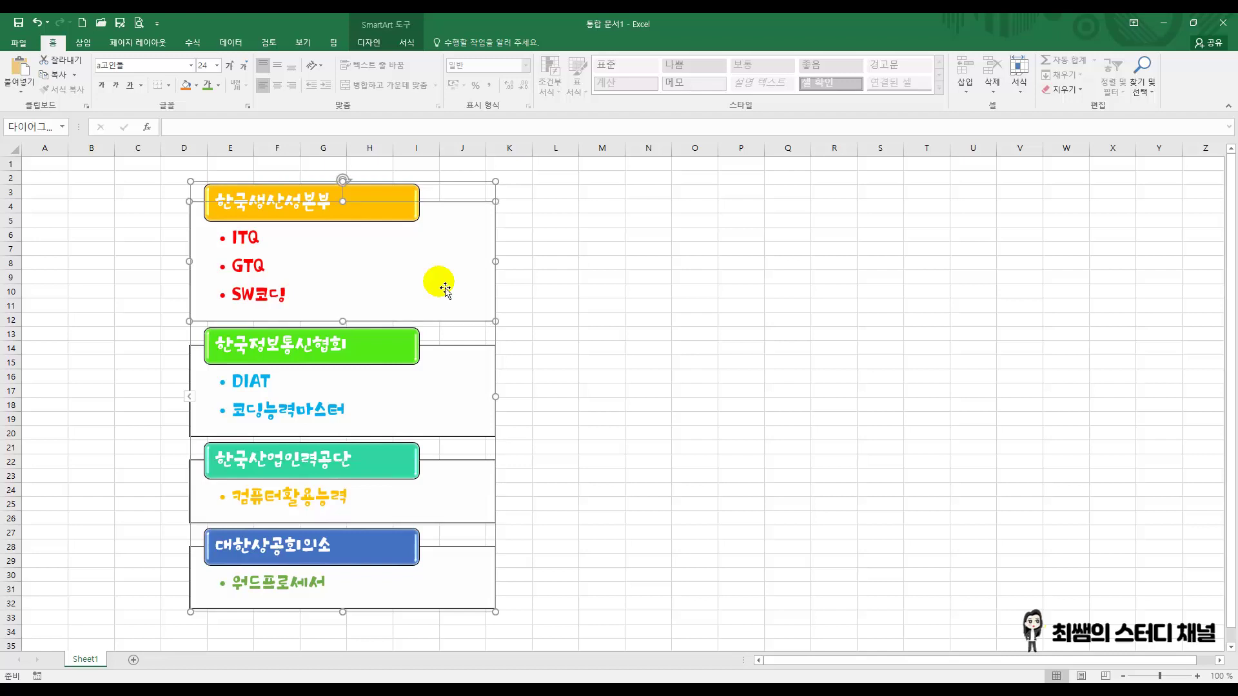
{"action": "left_click", "coordinate": [452, 401], "text": "shift"}
{"action": "left_click", "coordinate": [452, 485], "text": "shift"}
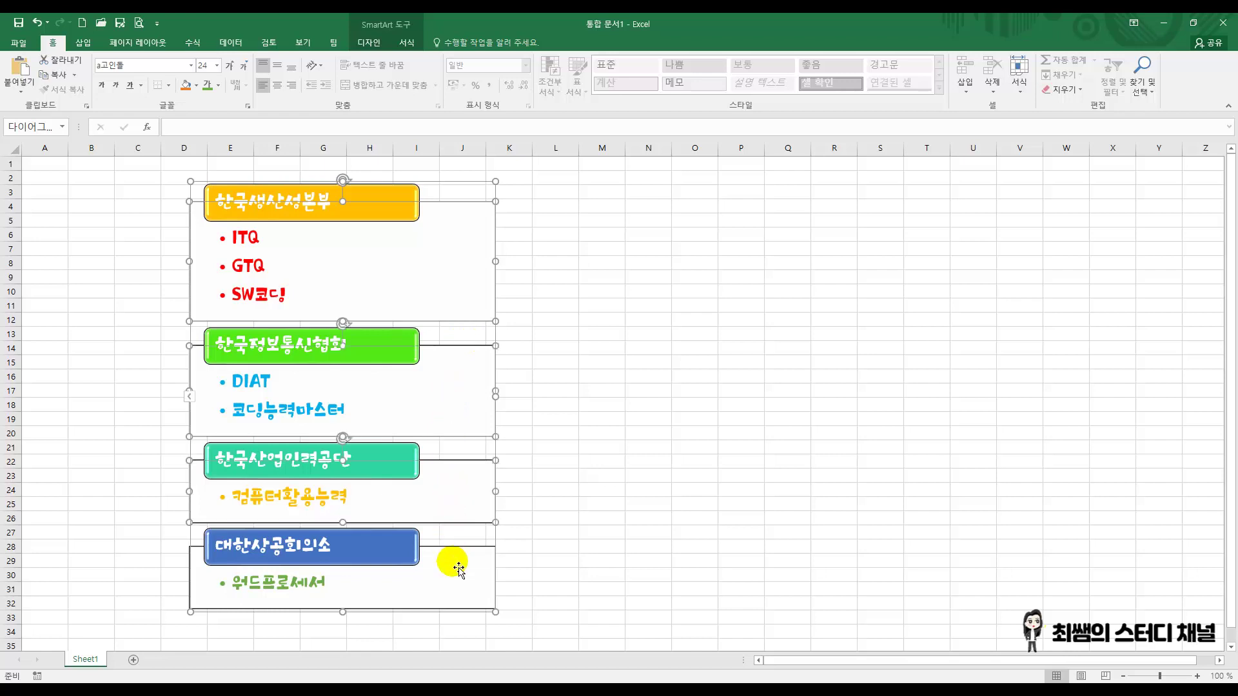
{"action": "left_click", "coordinate": [458, 577], "text": "shift"}
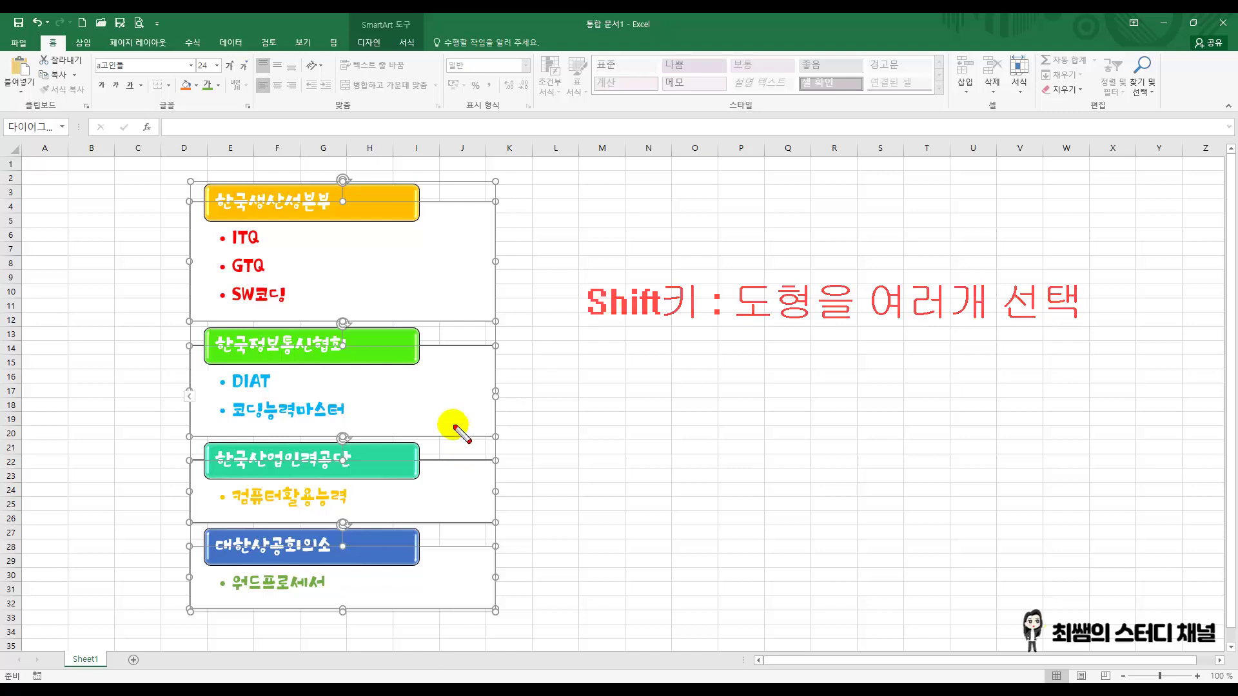
{"action": "left_click", "coordinate": [454, 253], "text": "shift"}
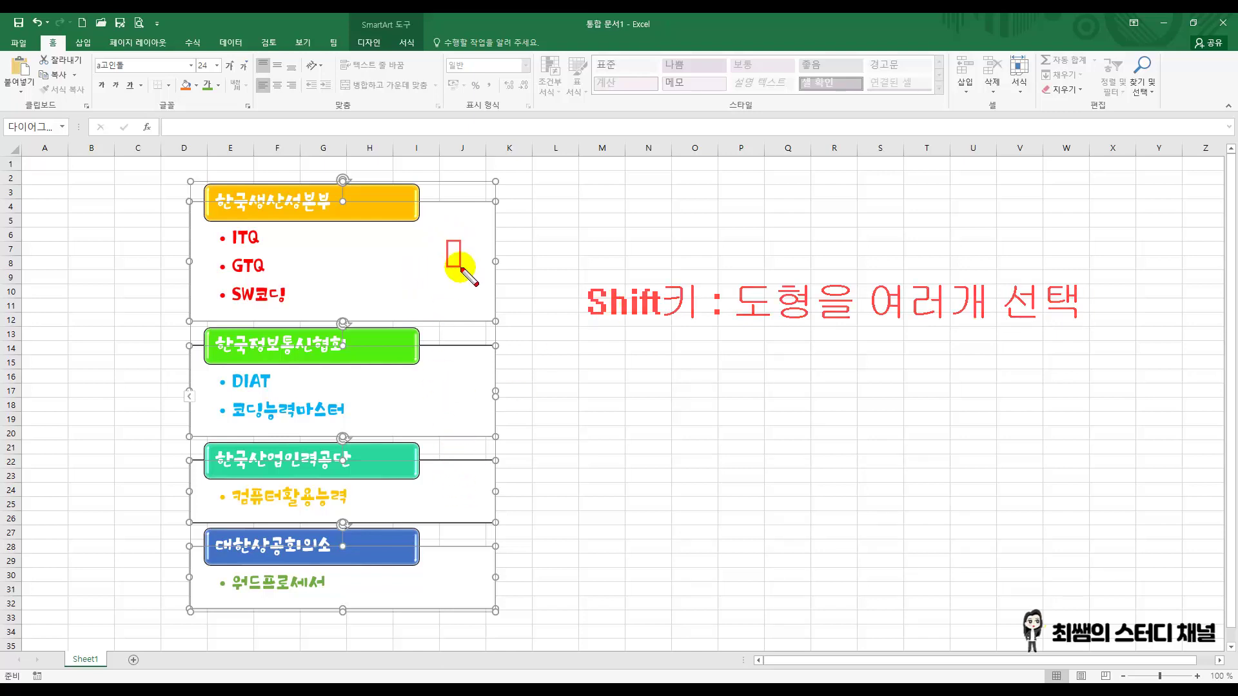
{"action": "left_click", "coordinate": [465, 390], "text": "shift"}
{"action": "left_click", "coordinate": [463, 489], "text": "shift"}
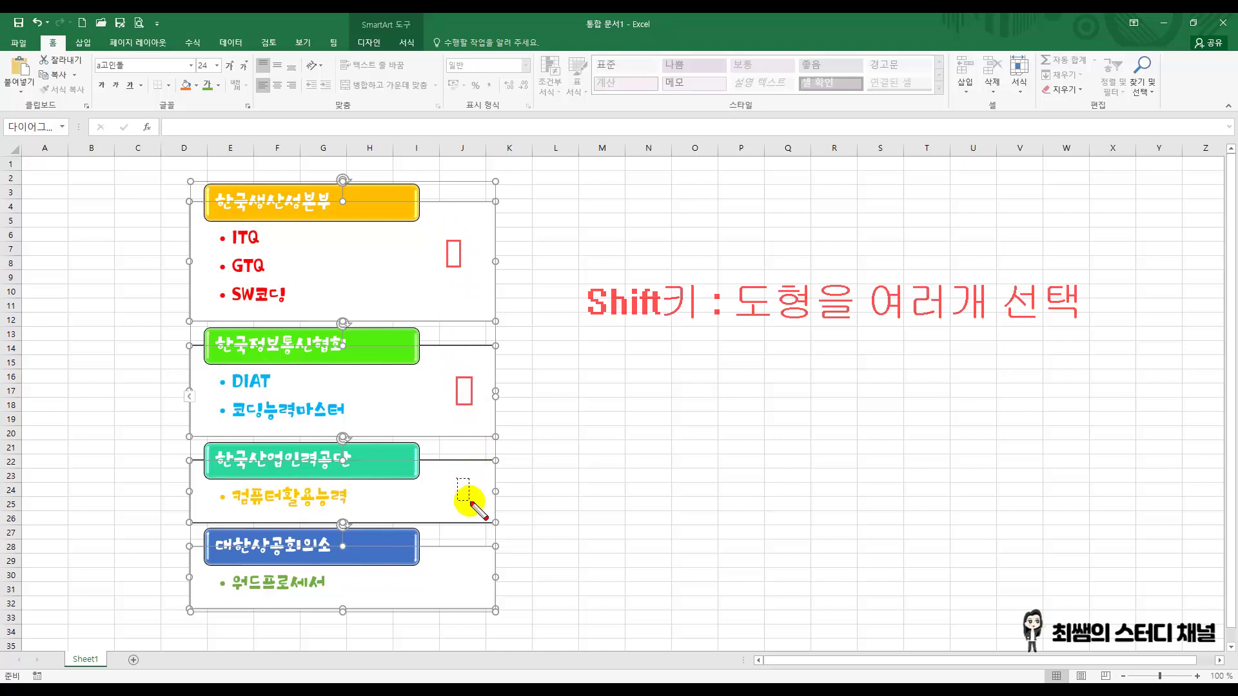
{"action": "left_click", "coordinate": [463, 574], "text": "shift"}
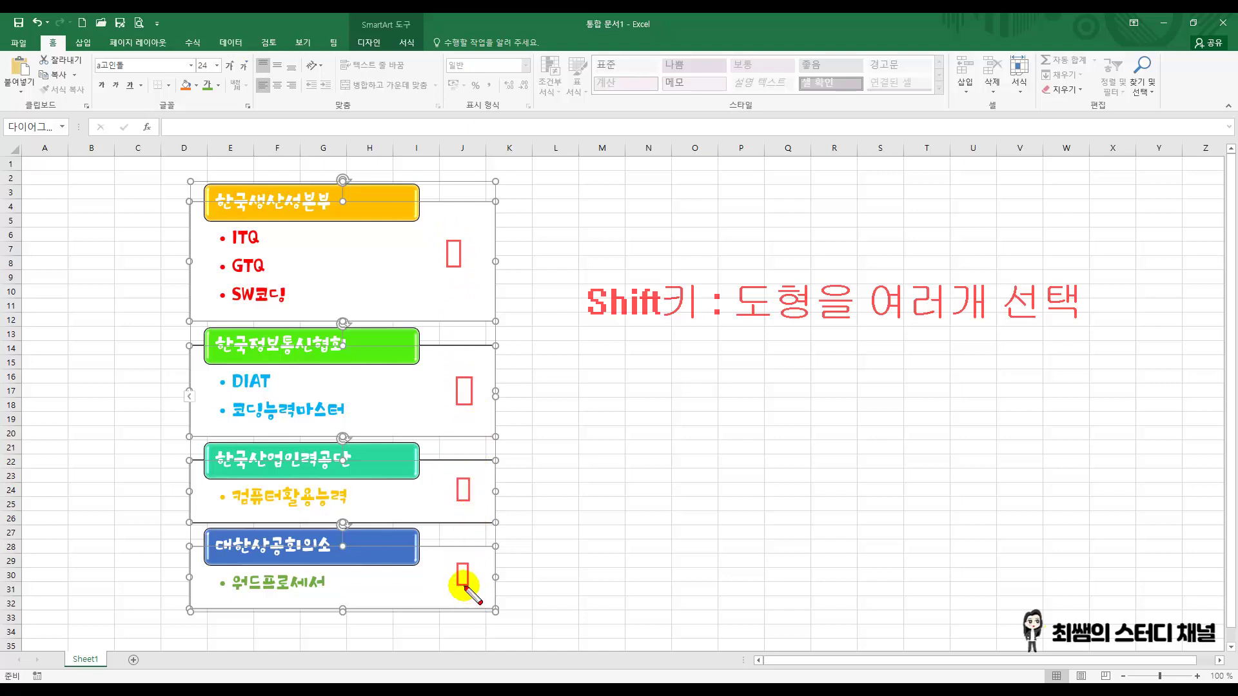
{"action": "left_click", "coordinate": [196, 85]}
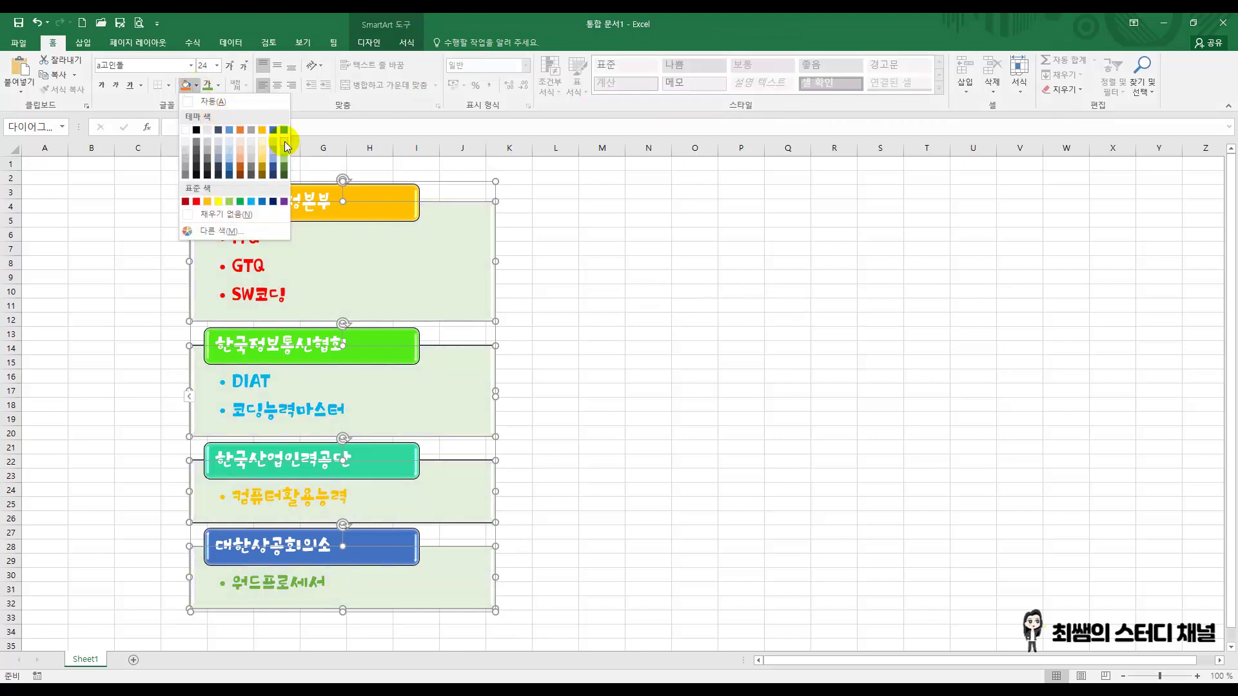
{"action": "left_click", "coordinate": [285, 141]}
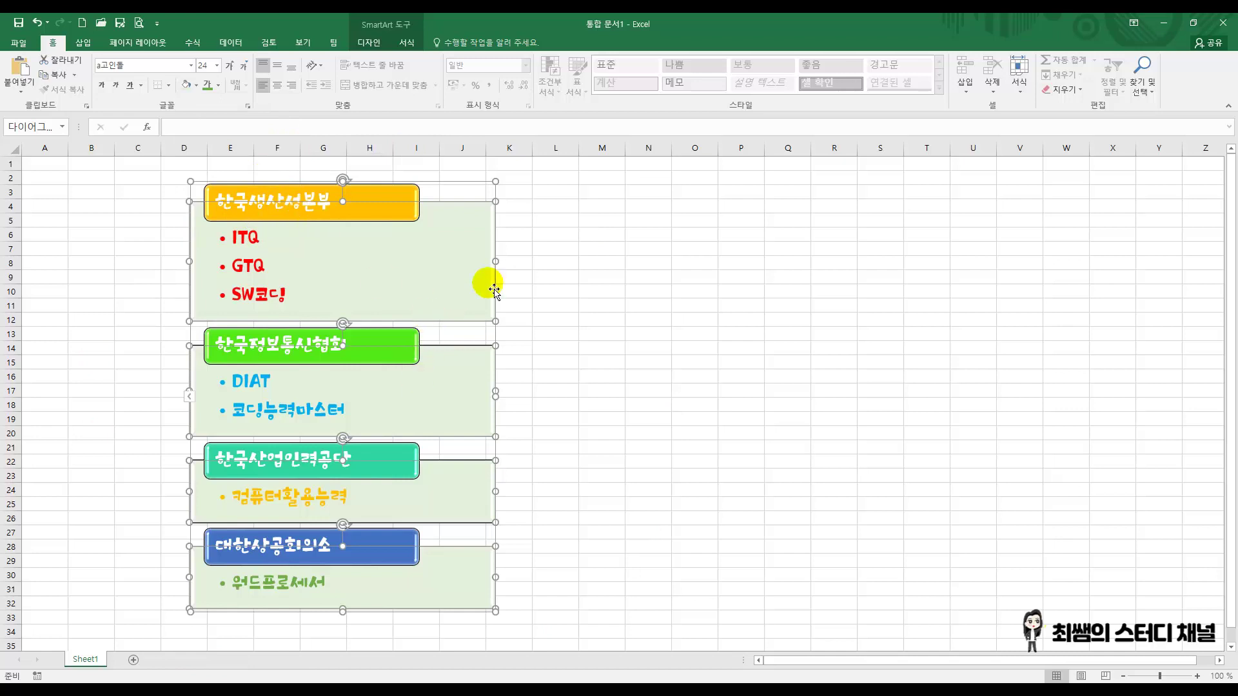
{"action": "left_click", "coordinate": [587, 277]}
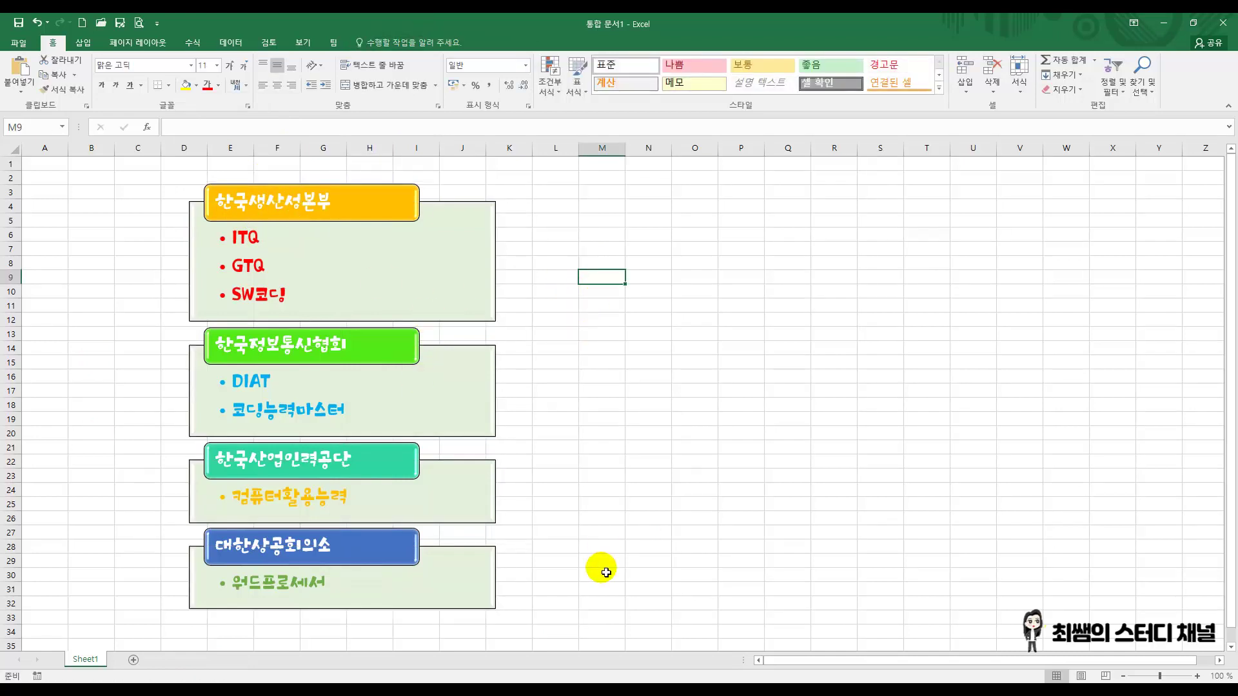
- Centre the text horizontally in all four organisation headings at once
{"action": "left_click", "coordinate": [407, 214]}
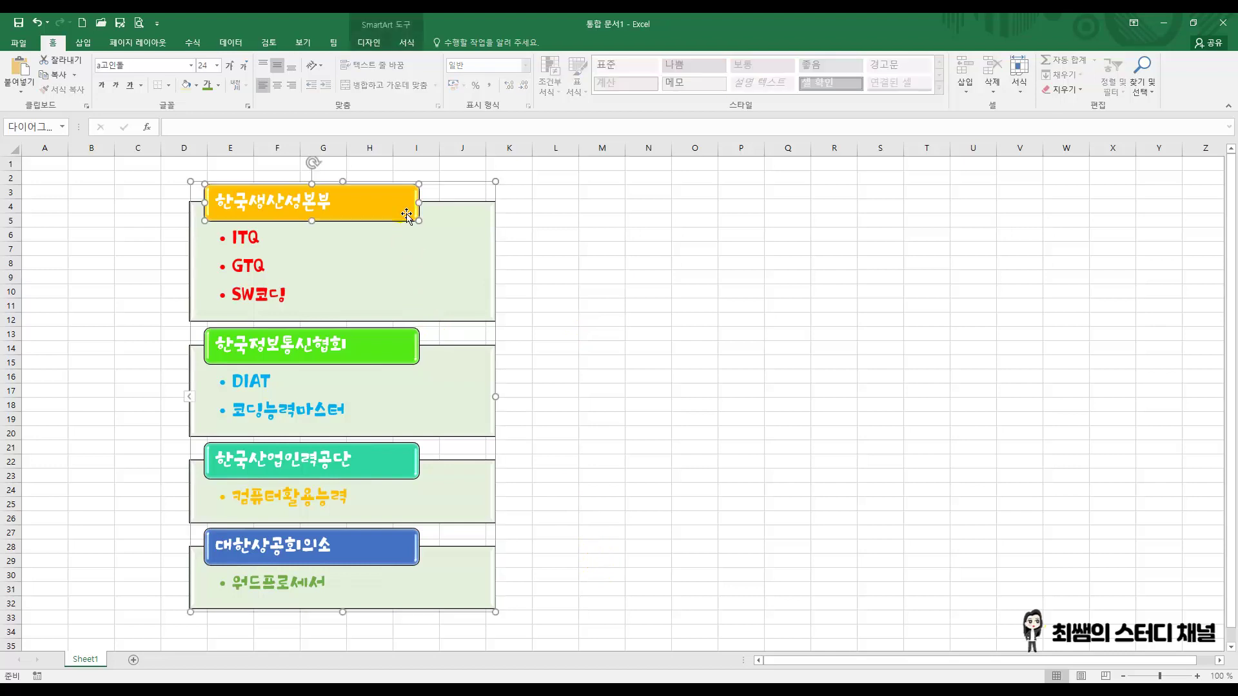
{"action": "left_click", "coordinate": [385, 347], "text": "shift"}
{"action": "left_click", "coordinate": [380, 459], "text": "shift"}
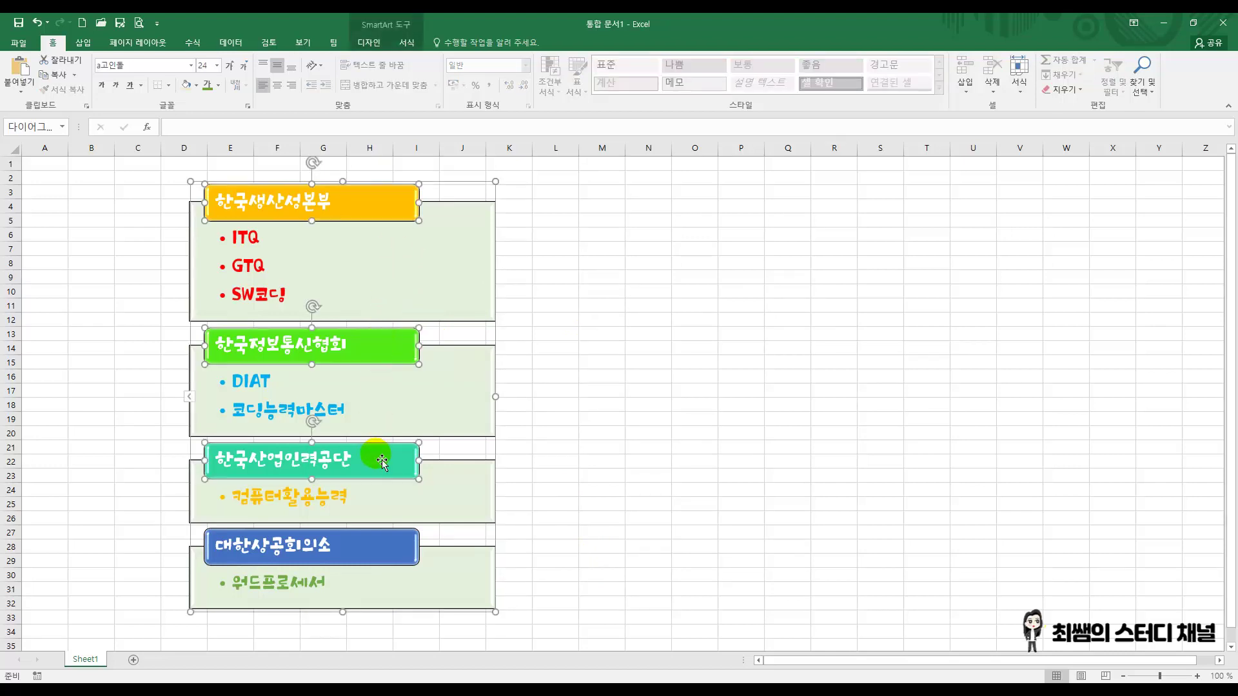
{"action": "left_click", "coordinate": [390, 545], "text": "shift"}
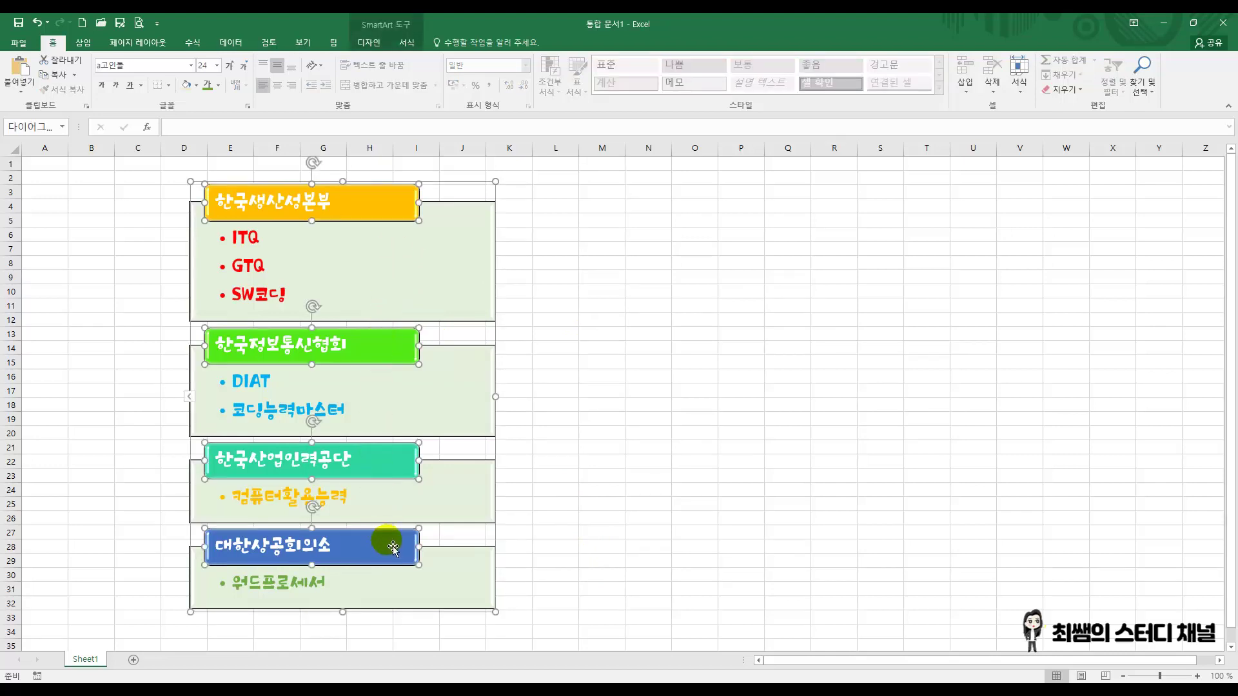
{"action": "left_click", "coordinate": [277, 87]}
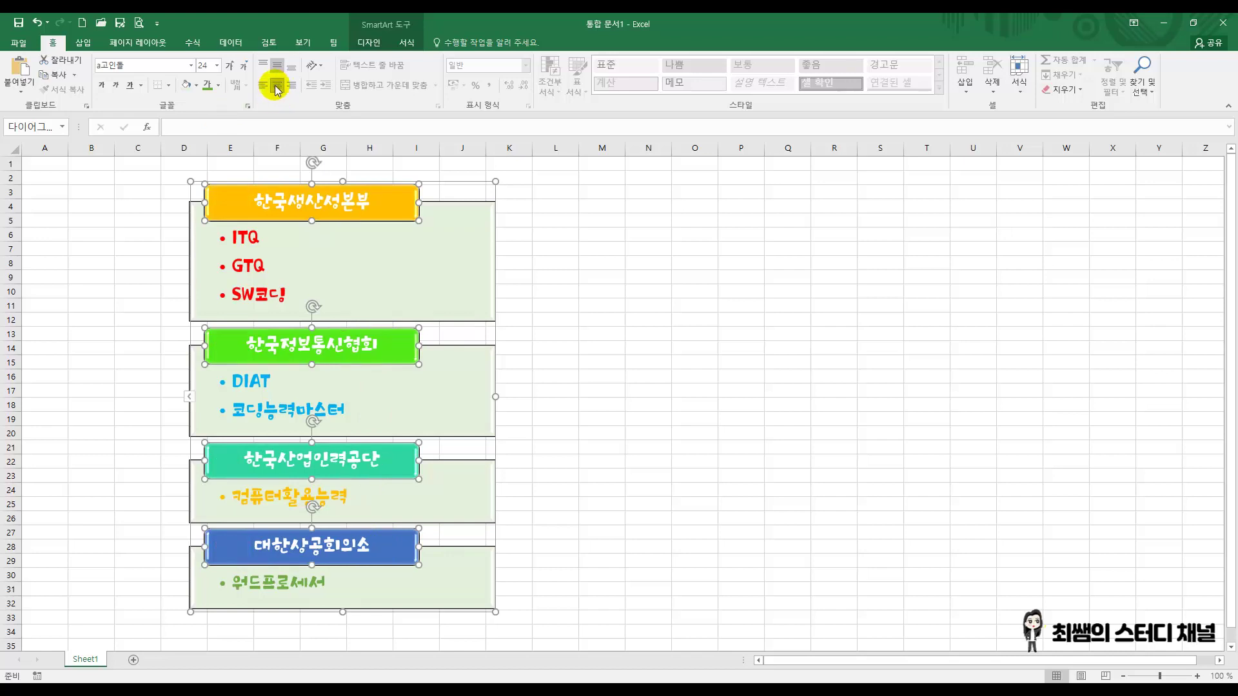
{"action": "left_click", "coordinate": [676, 279]}
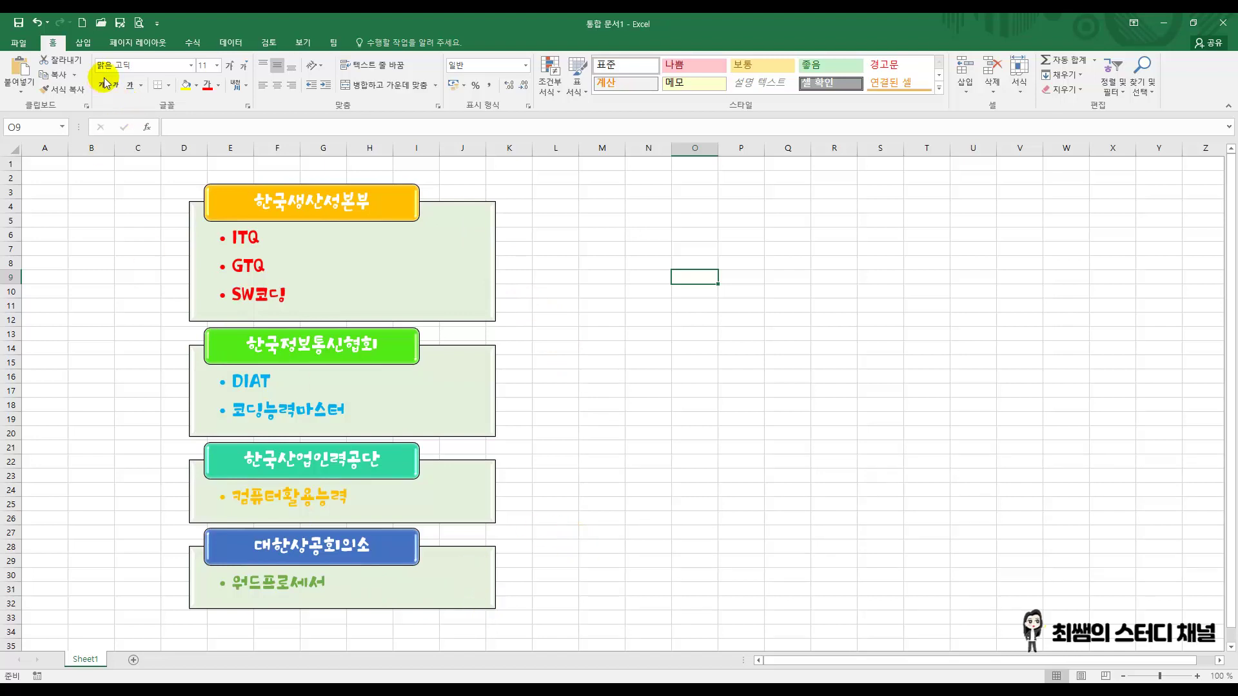
- Insert a WordArt in the third style of the first row, reading 자격증 with one syllable per line
{"action": "left_click", "coordinate": [84, 42]}
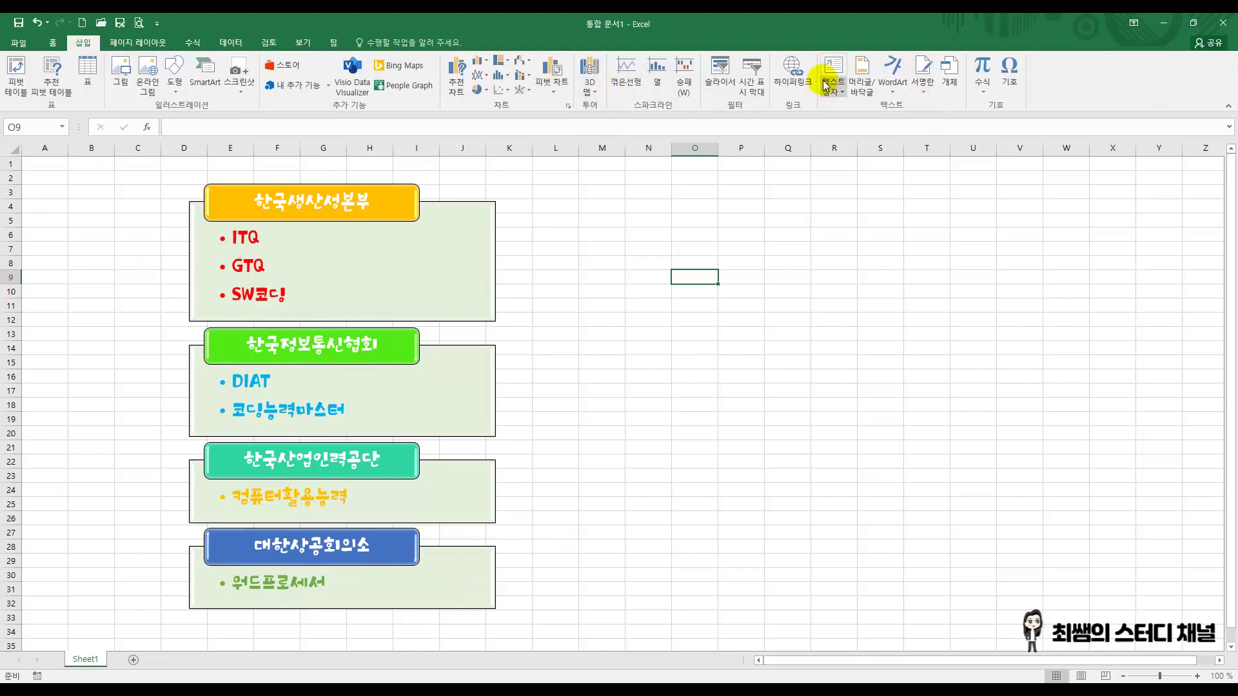
{"action": "left_click", "coordinate": [893, 73]}
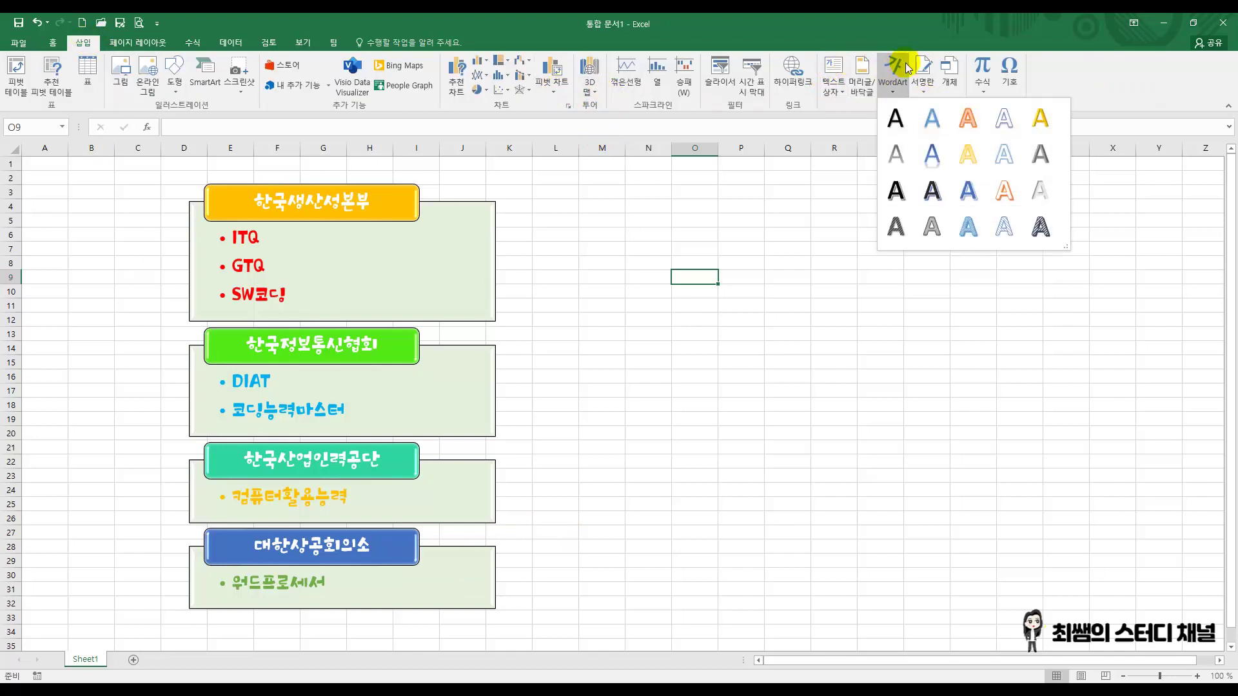
{"action": "left_click", "coordinate": [968, 118]}
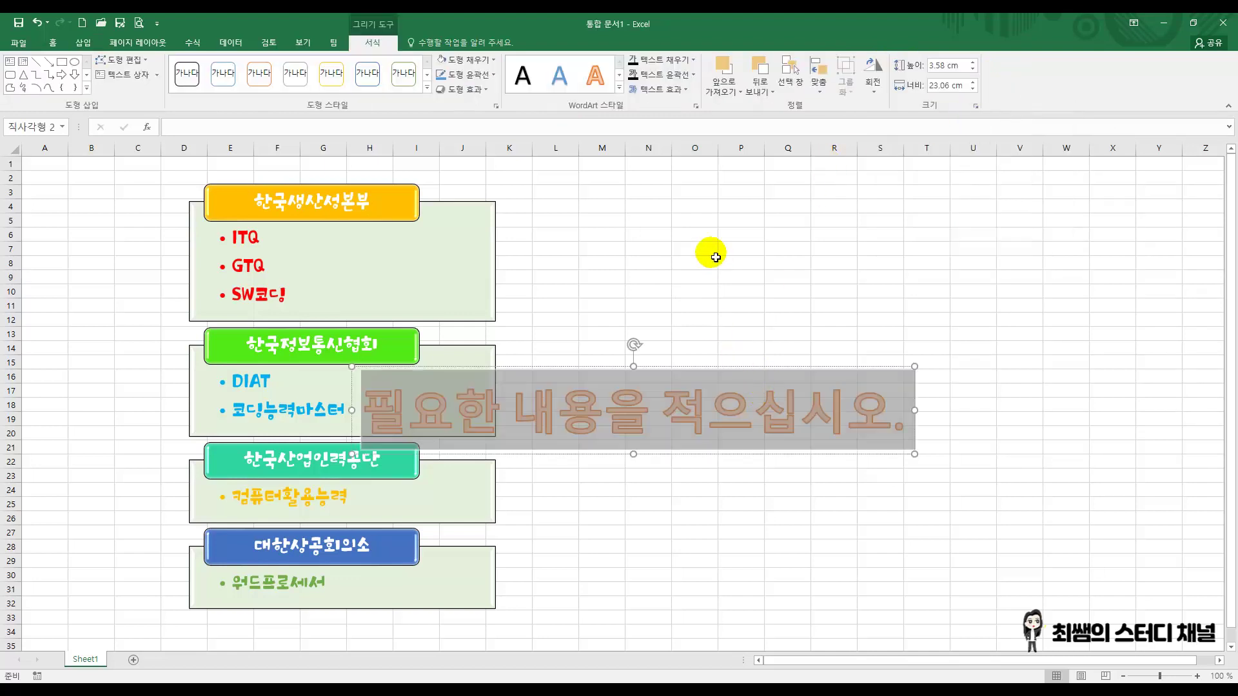
{"action": "type", "text": "자ㄱ"}
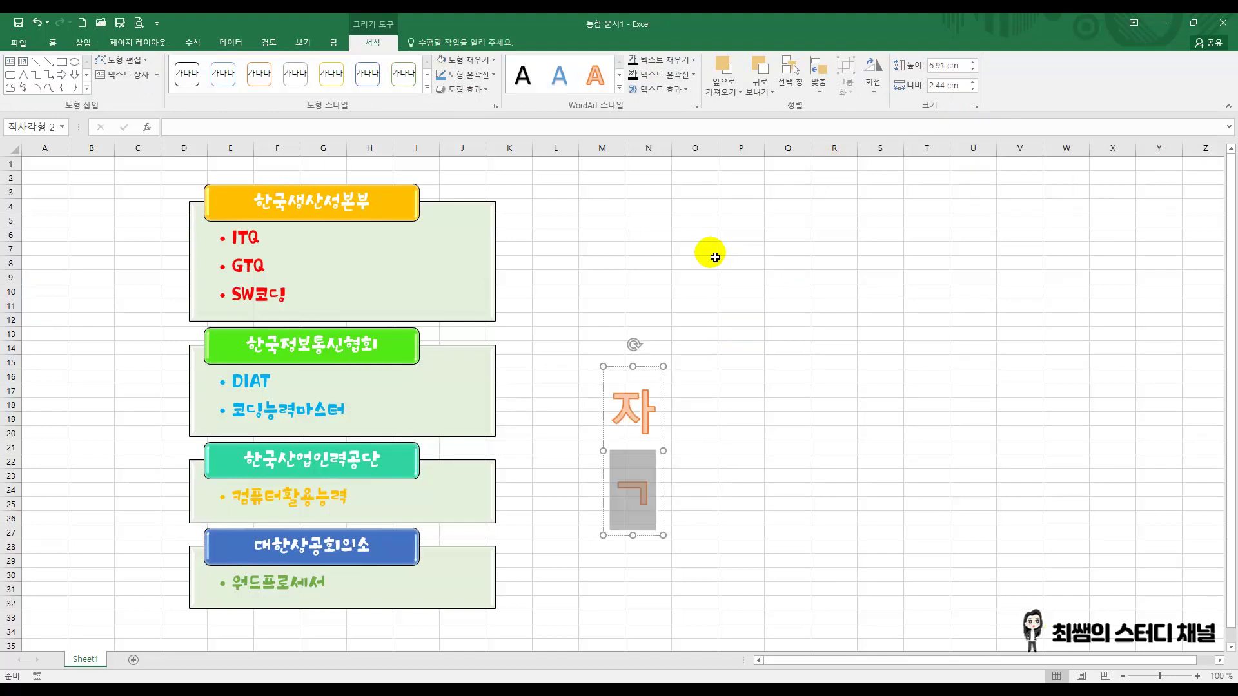
{"action": "type", "text": "ㅕㄱㅈㅡㅇ"}
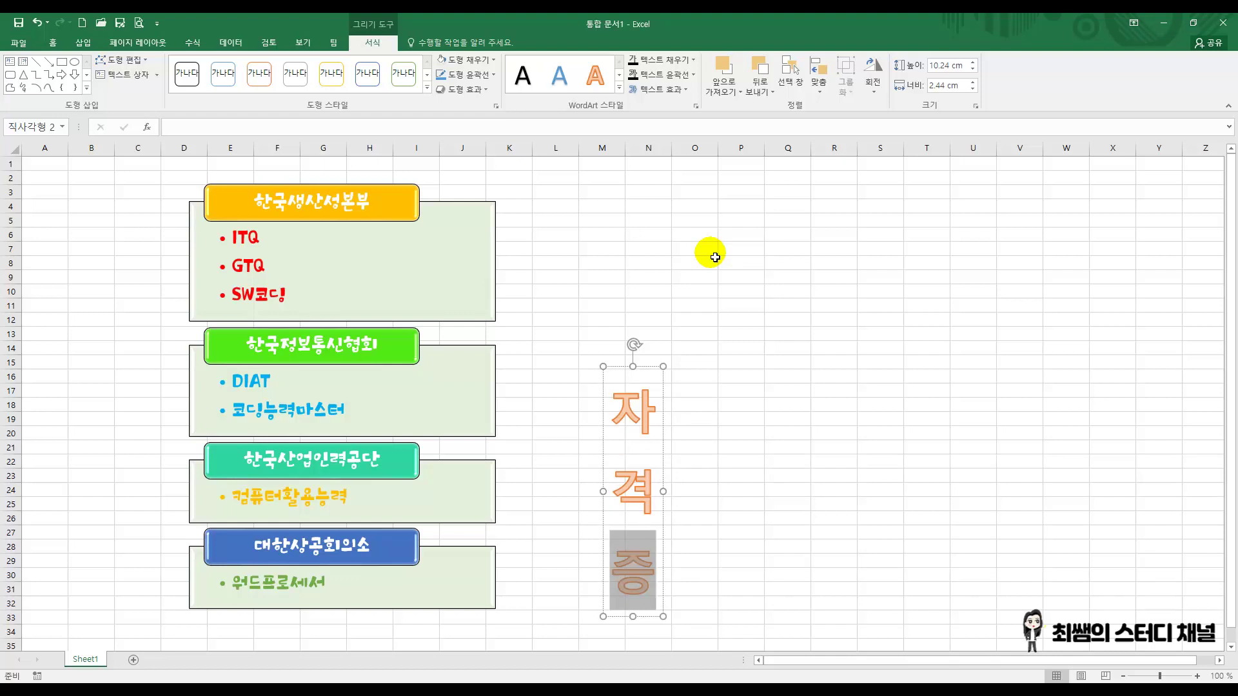
- Extend the WordArt title to 자격증종류 with one syllable per line and place it beside the list graphic, before its boxes
{"action": "type", "text": "ㅈㅗ"}
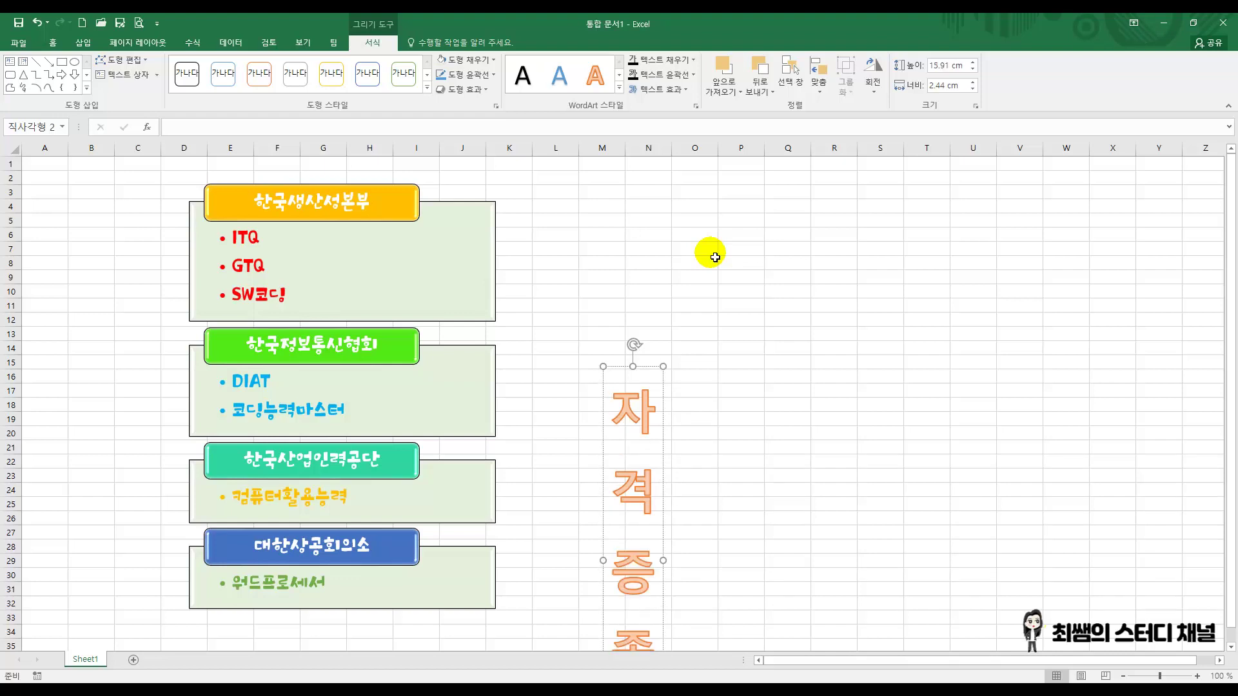
{"action": "left_click", "coordinate": [715, 257]}
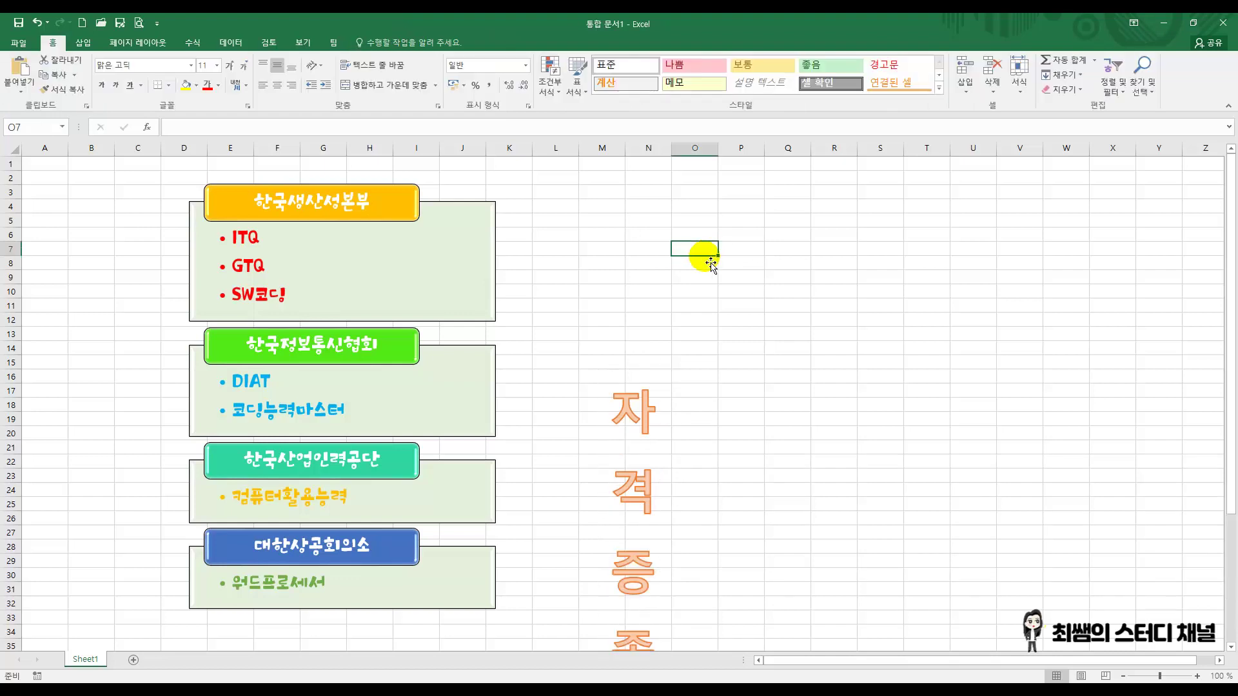
{"action": "left_click", "coordinate": [652, 407]}
{"action": "left_click_drag", "start_coordinate": [670, 408], "coordinate": [165, 236]}
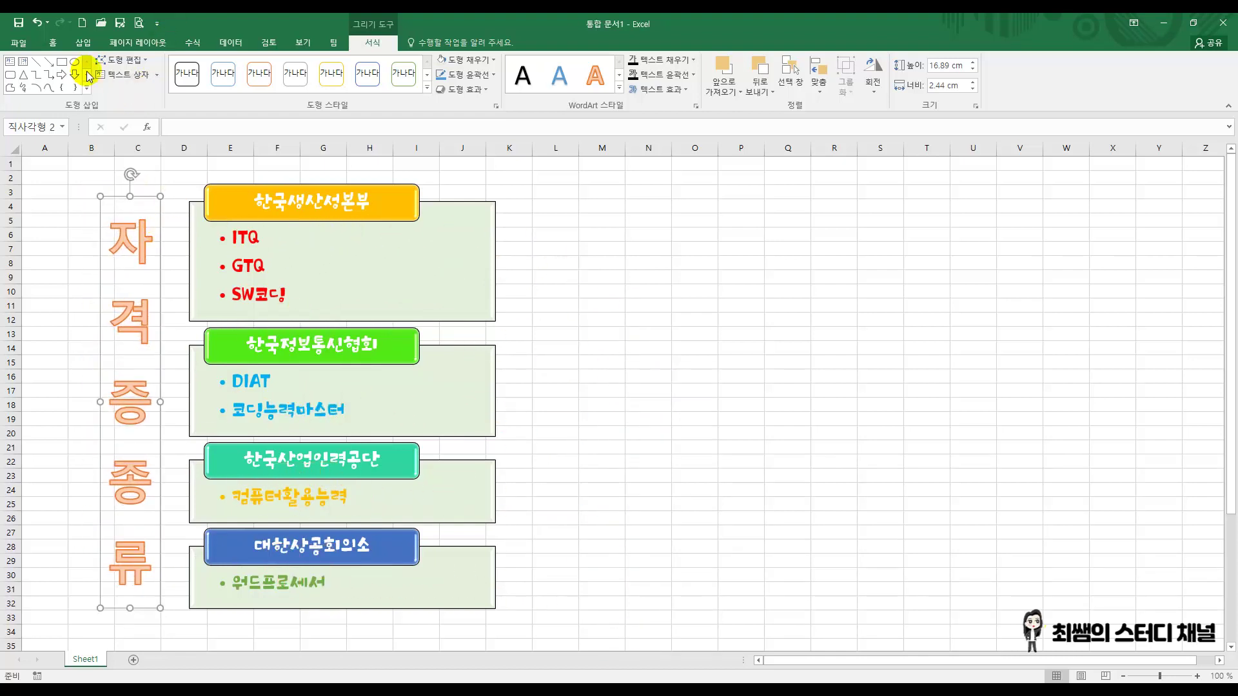
- Set the font of the vertical WordArt title to a아쿠아리움
{"action": "left_click", "coordinate": [53, 42]}
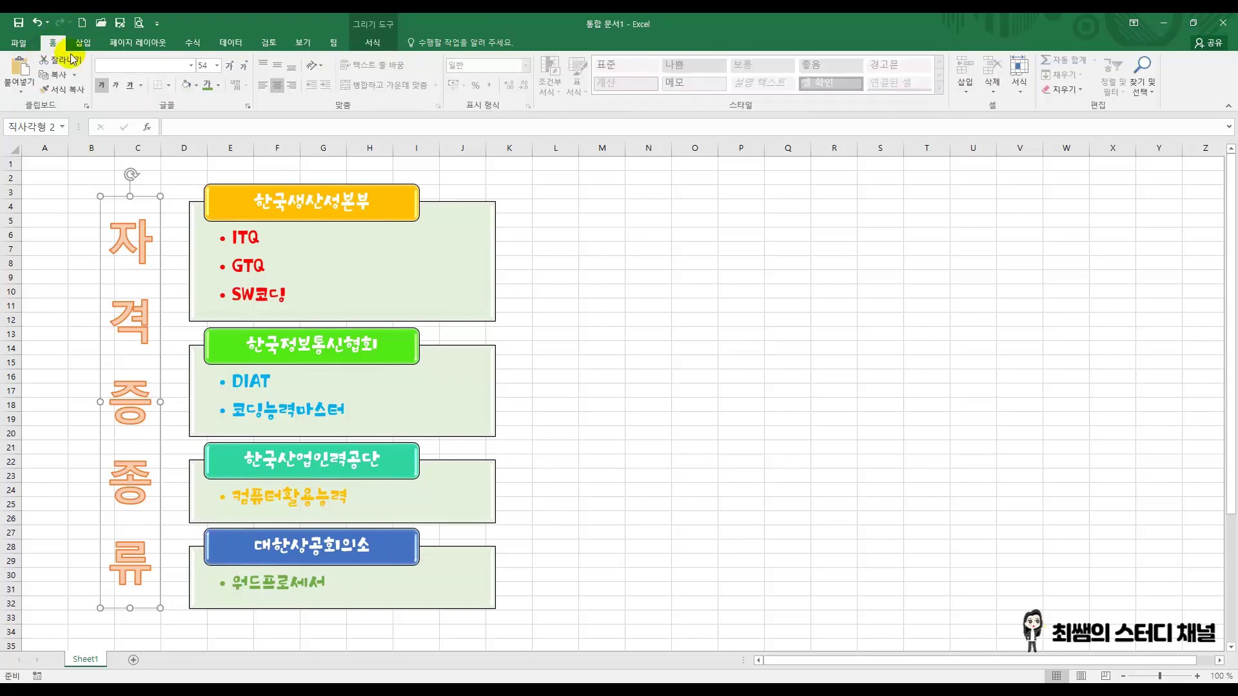
{"action": "left_click", "coordinate": [192, 65]}
{"action": "scroll", "coordinate": [184, 310], "scroll_direction": "down", "scroll_amount": 15}
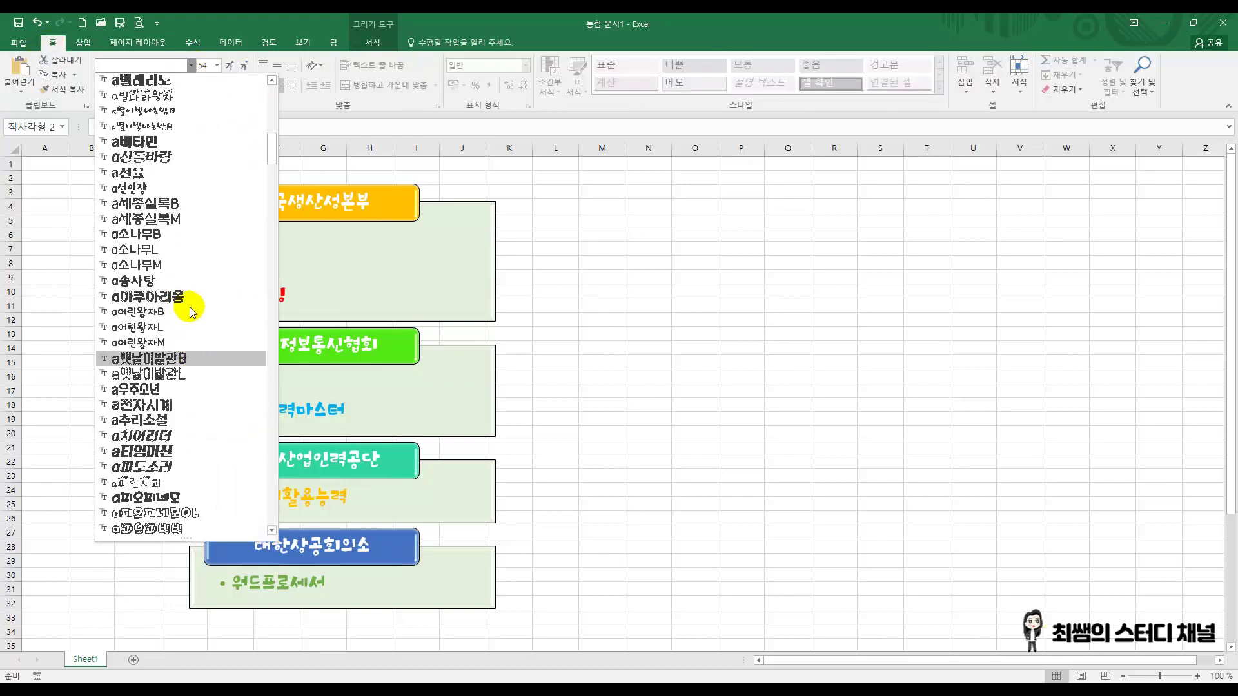
{"action": "left_click", "coordinate": [175, 297]}
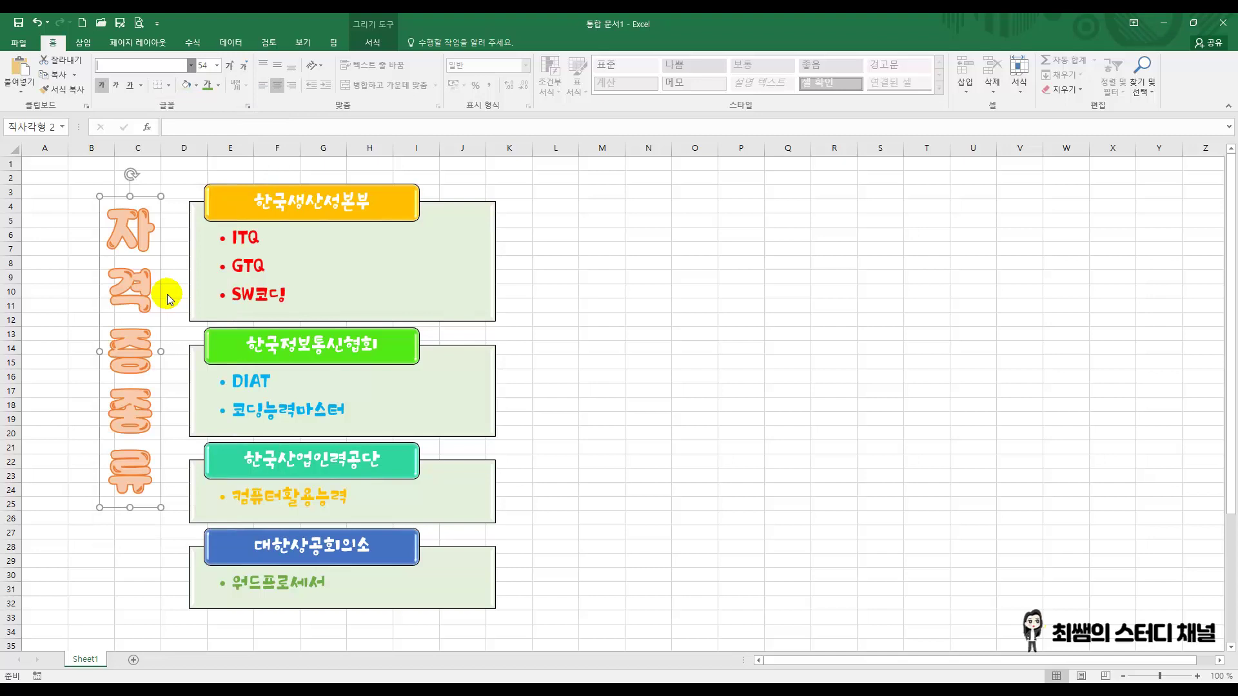
{"action": "left_click", "coordinate": [592, 322]}
- Lower the WordArt title by about three rows and bring it slightly closer to the list so it sits roughly centred beside it
{"action": "left_click", "coordinate": [158, 244]}
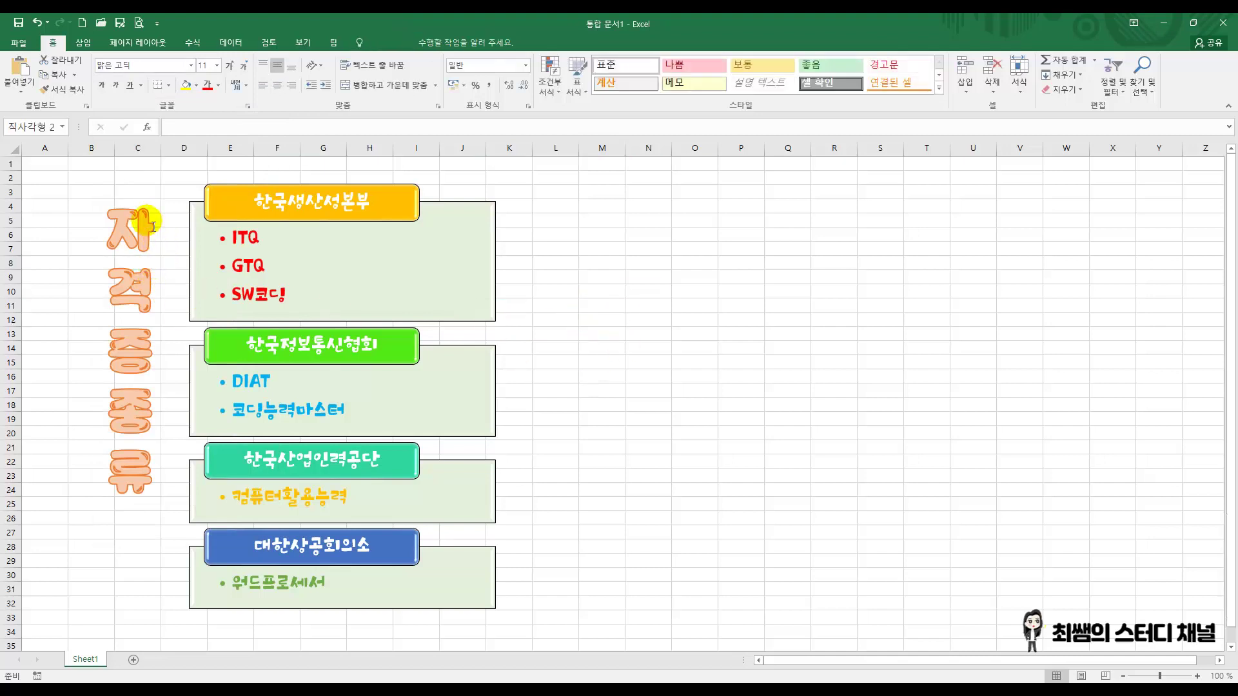
{"action": "left_click", "coordinate": [153, 227]}
{"action": "left_click_drag", "start_coordinate": [157, 203], "coordinate": [163, 247]}
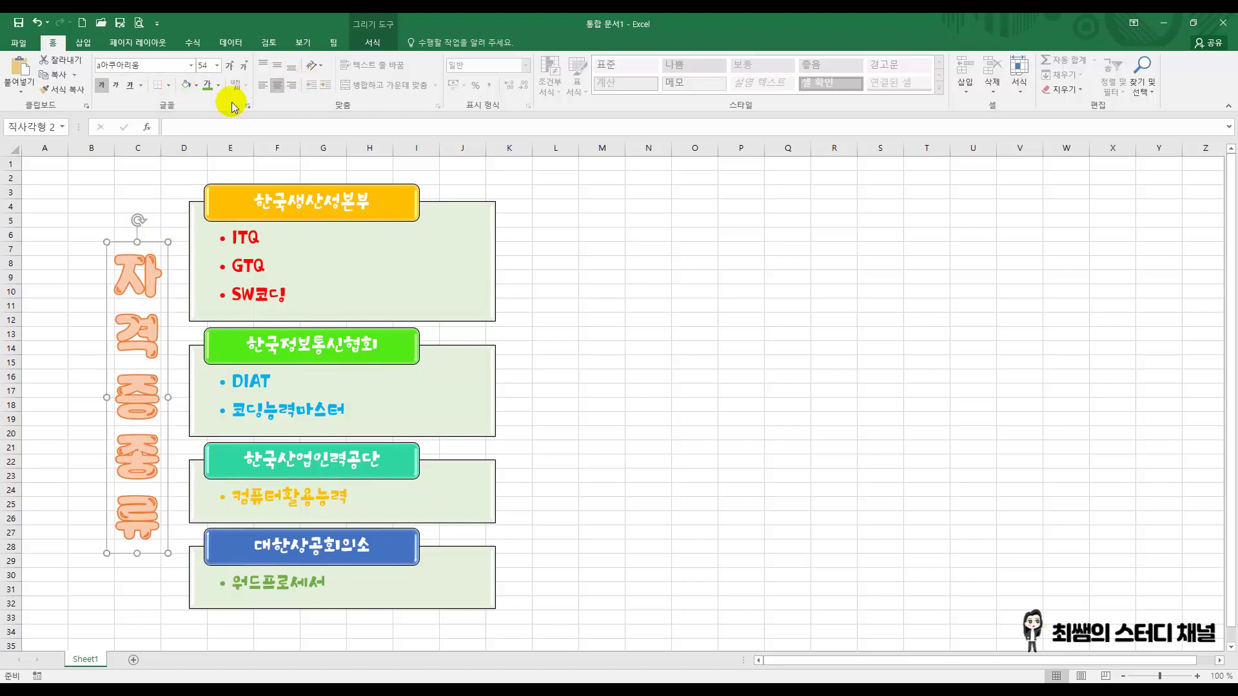
{"action": "left_click", "coordinate": [373, 43]}
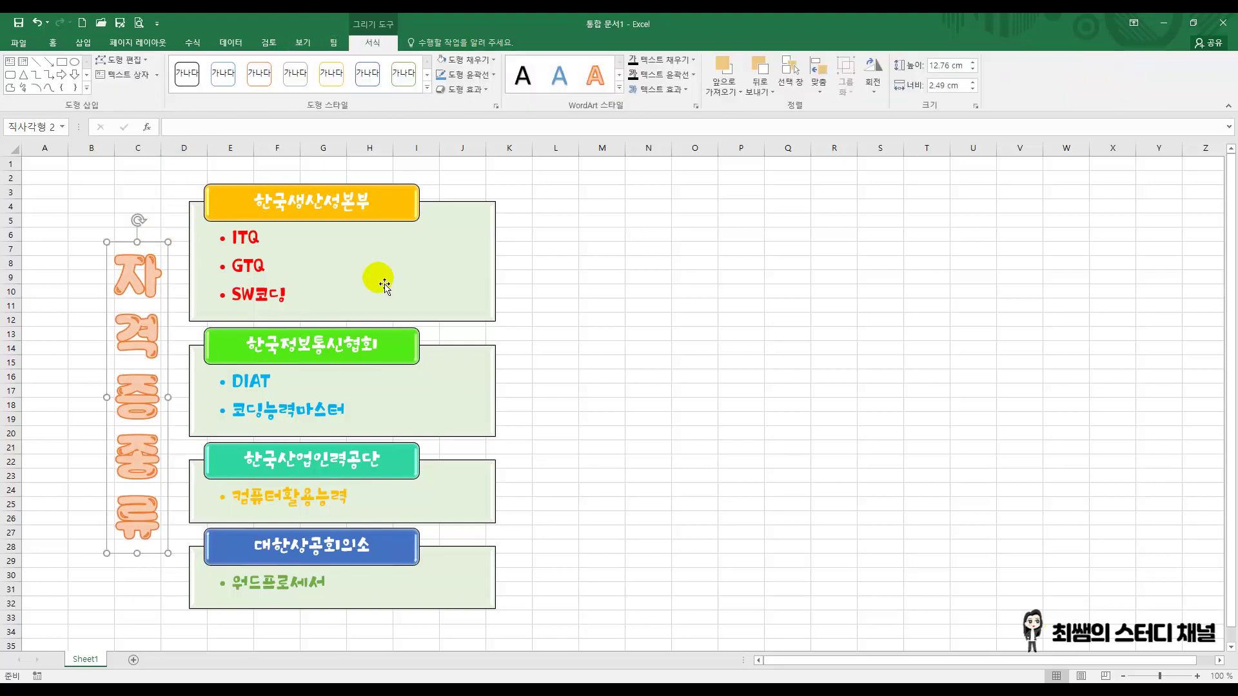
{"action": "left_click", "coordinate": [623, 323]}
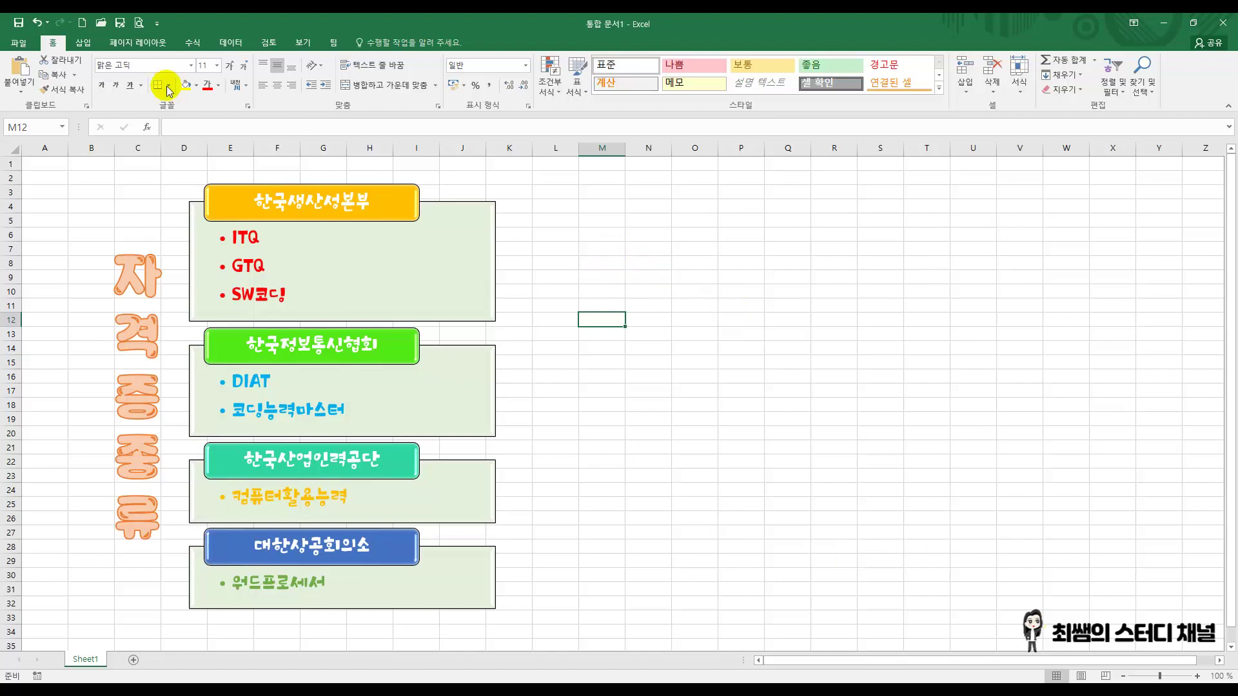
- Insert a 기본 주기형 (basic cycle) SmartArt graphic and place it in the empty cells to the right of the list graphic
{"action": "left_click", "coordinate": [86, 44]}
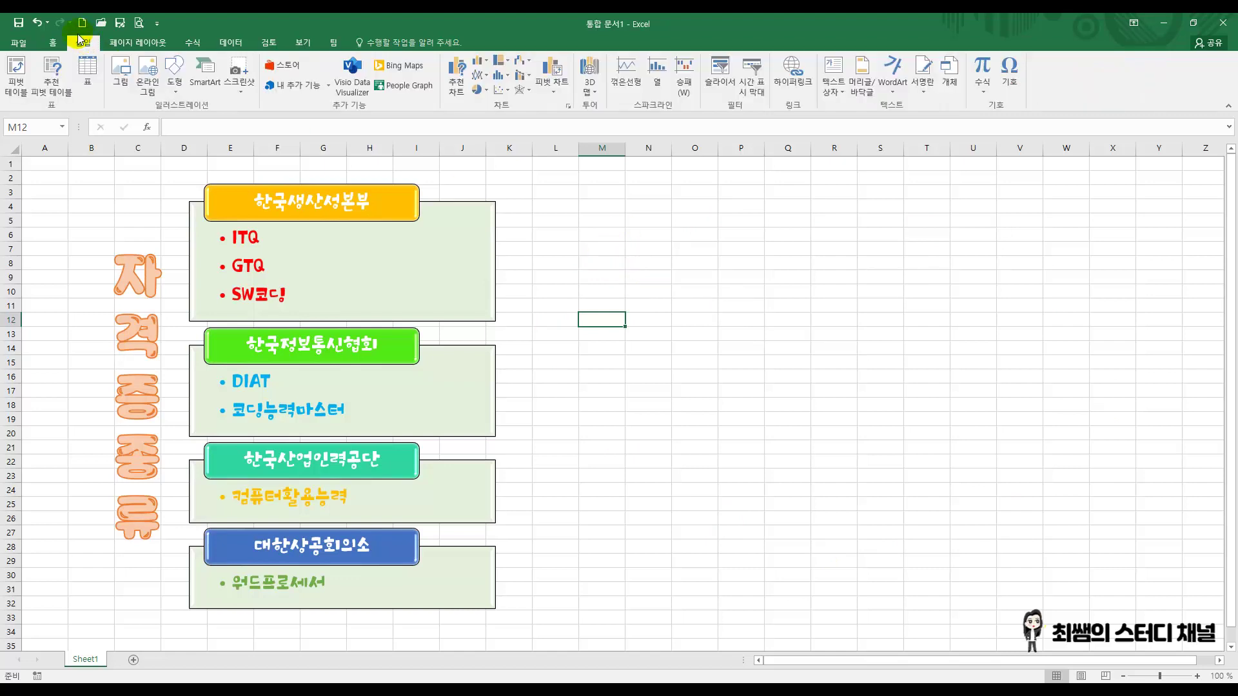
{"action": "left_click", "coordinate": [208, 75]}
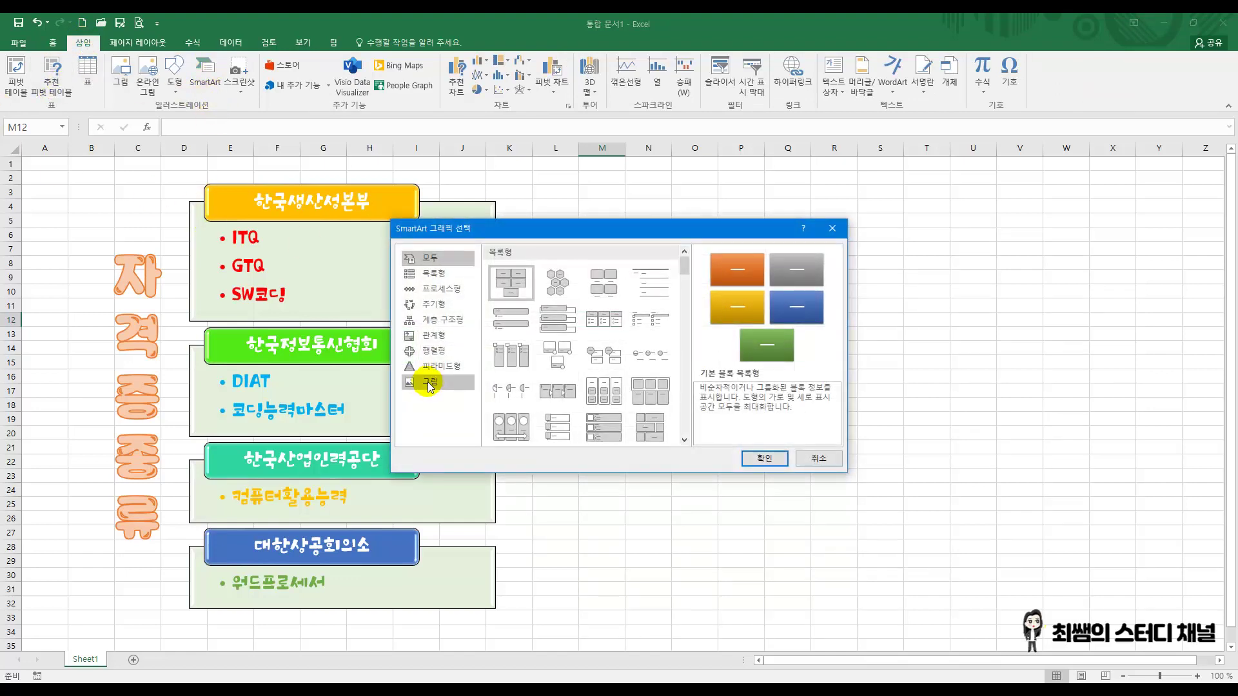
{"action": "scroll", "coordinate": [624, 297], "scroll_direction": "down", "scroll_amount": 6}
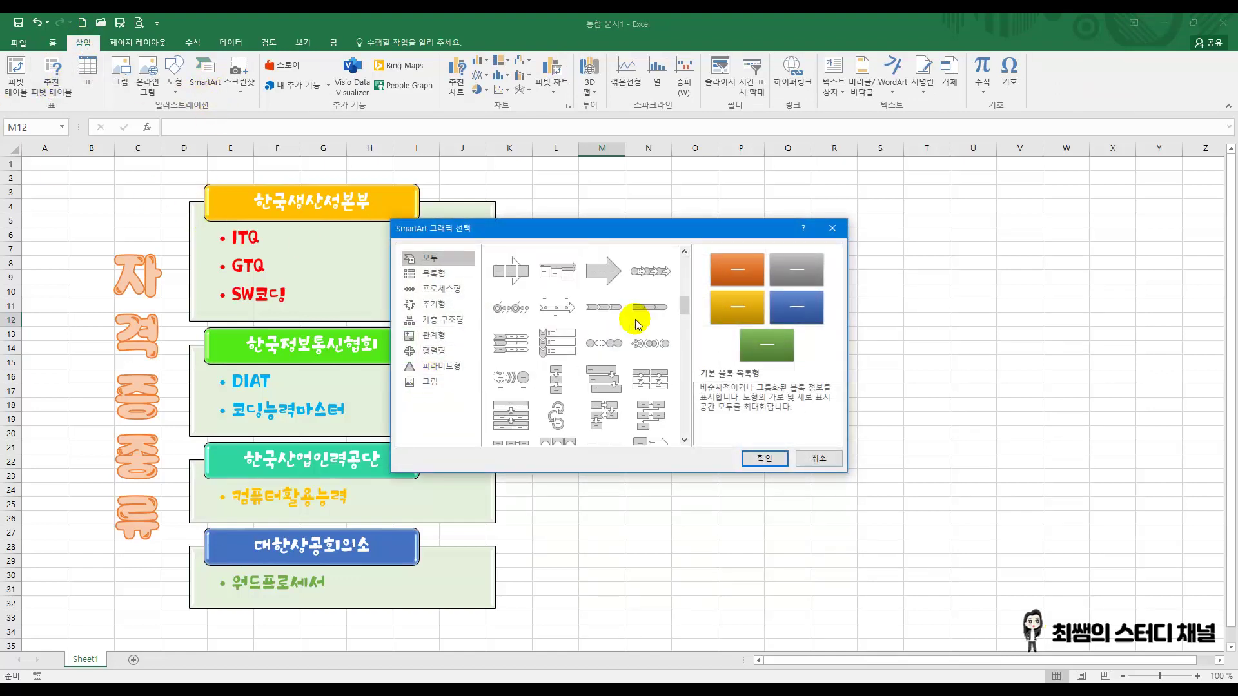
{"action": "scroll", "coordinate": [637, 322], "scroll_direction": "down", "scroll_amount": 5}
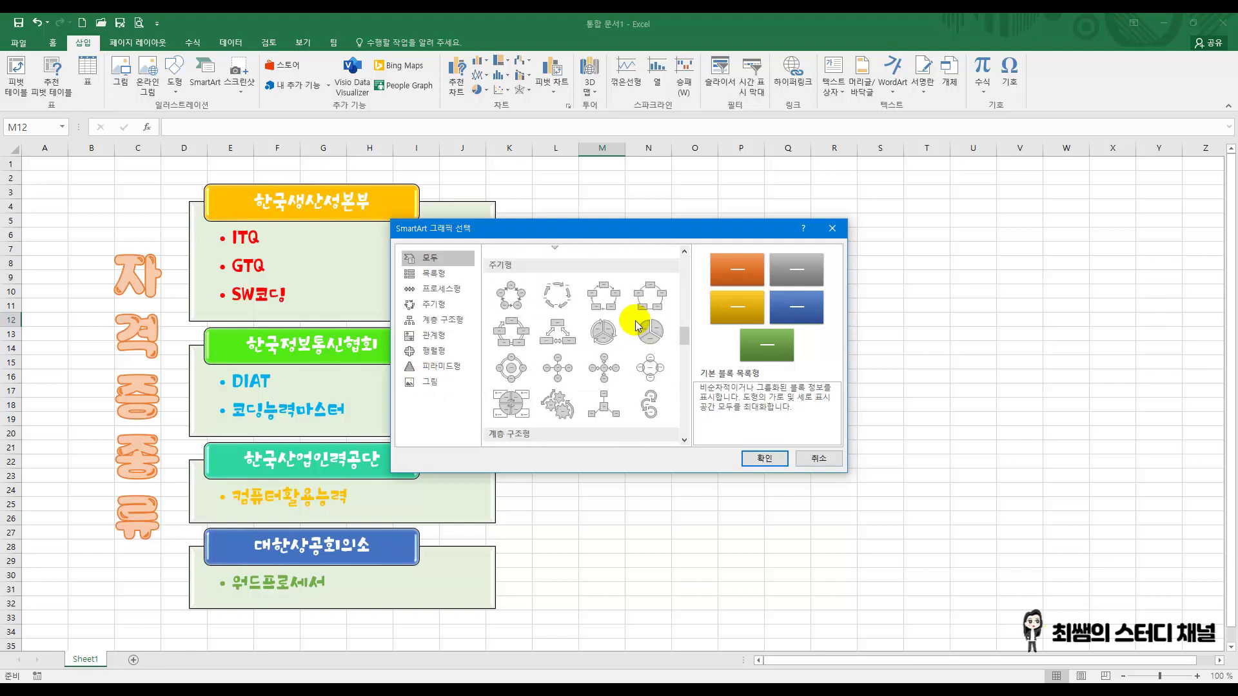
{"action": "left_click", "coordinate": [511, 298]}
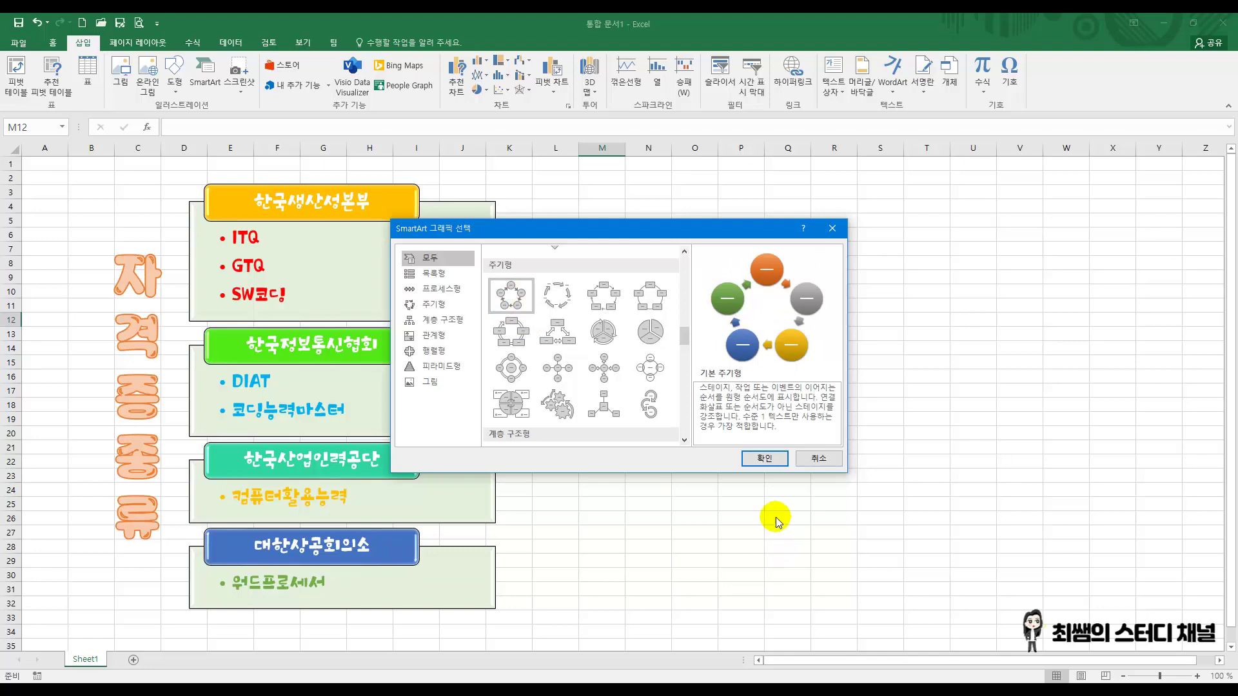
{"action": "left_click", "coordinate": [759, 456]}
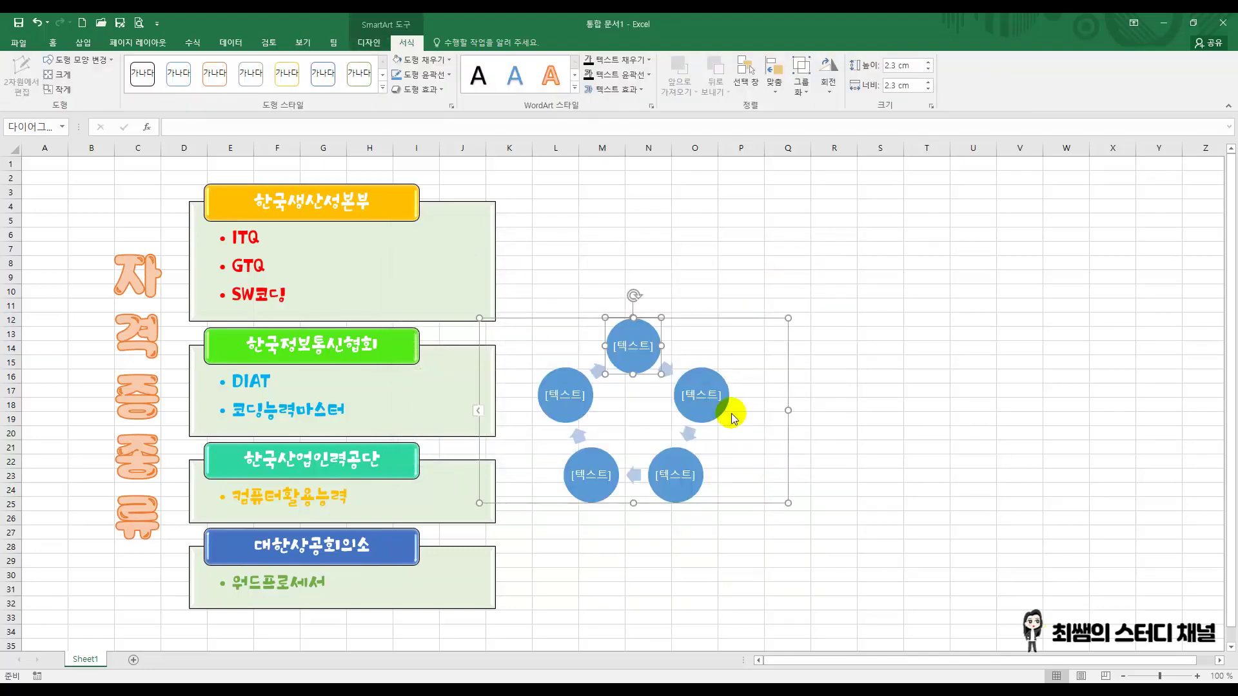
{"action": "left_click_drag", "start_coordinate": [729, 325], "coordinate": [890, 263]}
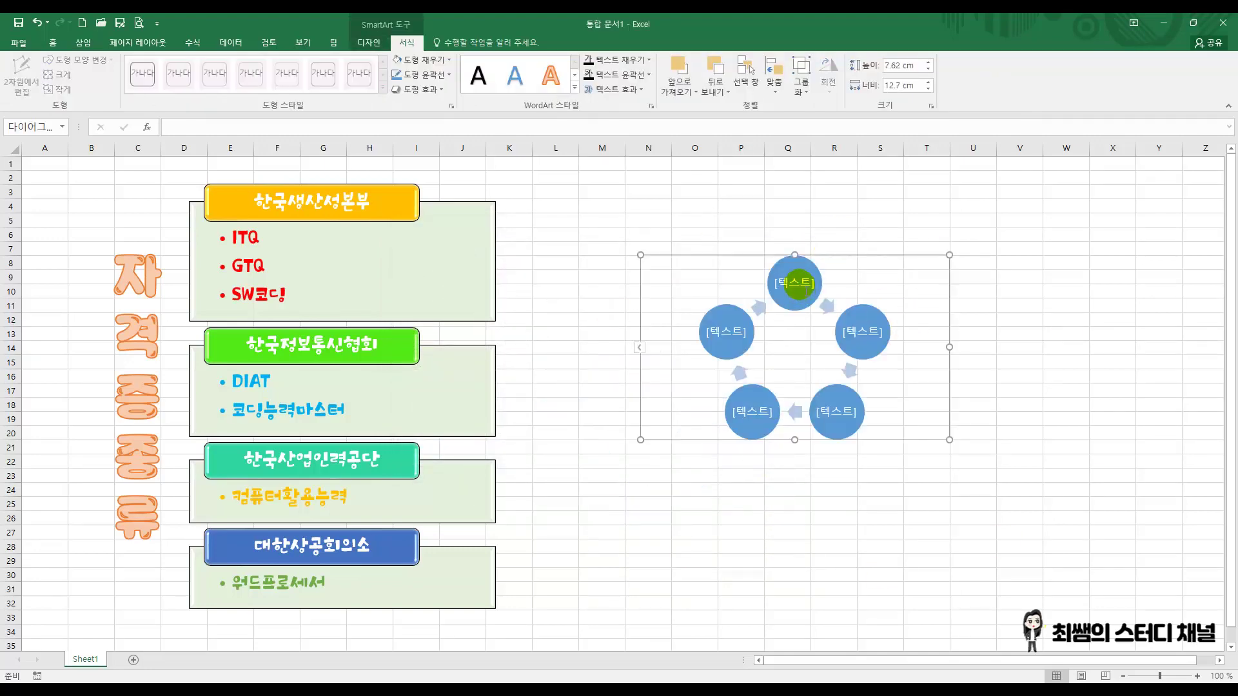
- Label the cycle's top circle 알 and the following circle clockwise 뒷다리 쏙~, split over two lines
{"action": "left_click", "coordinate": [798, 283]}
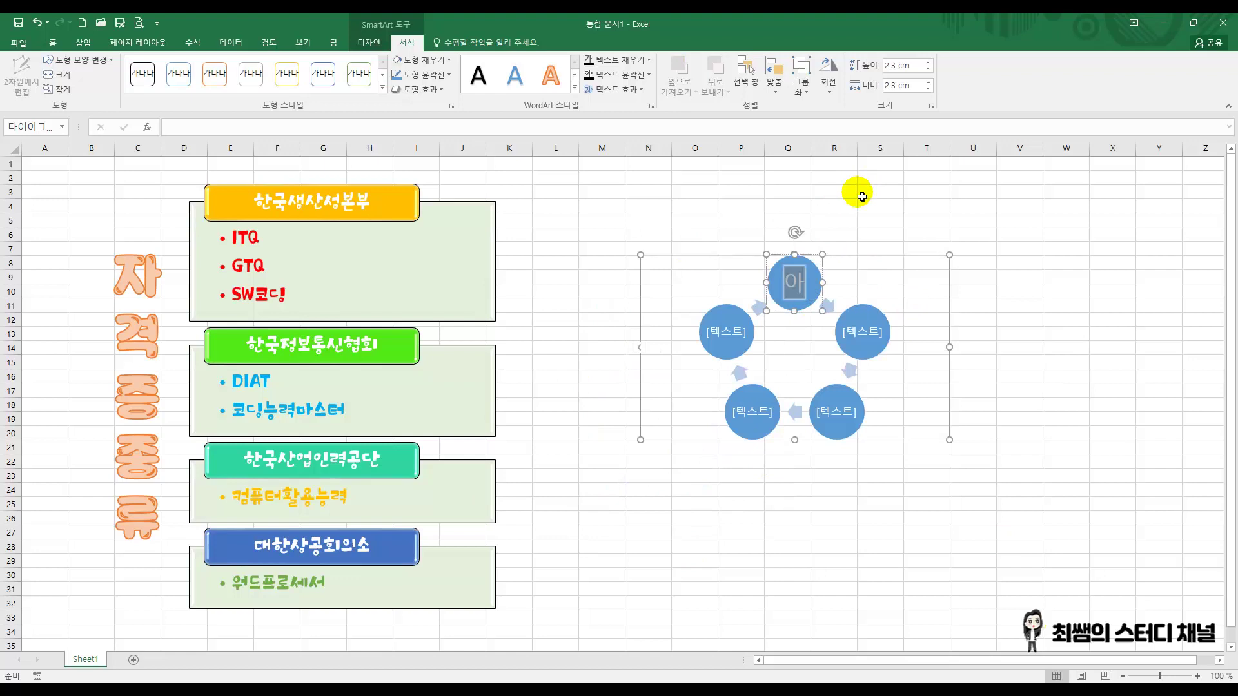
{"action": "left_click", "coordinate": [860, 328]}
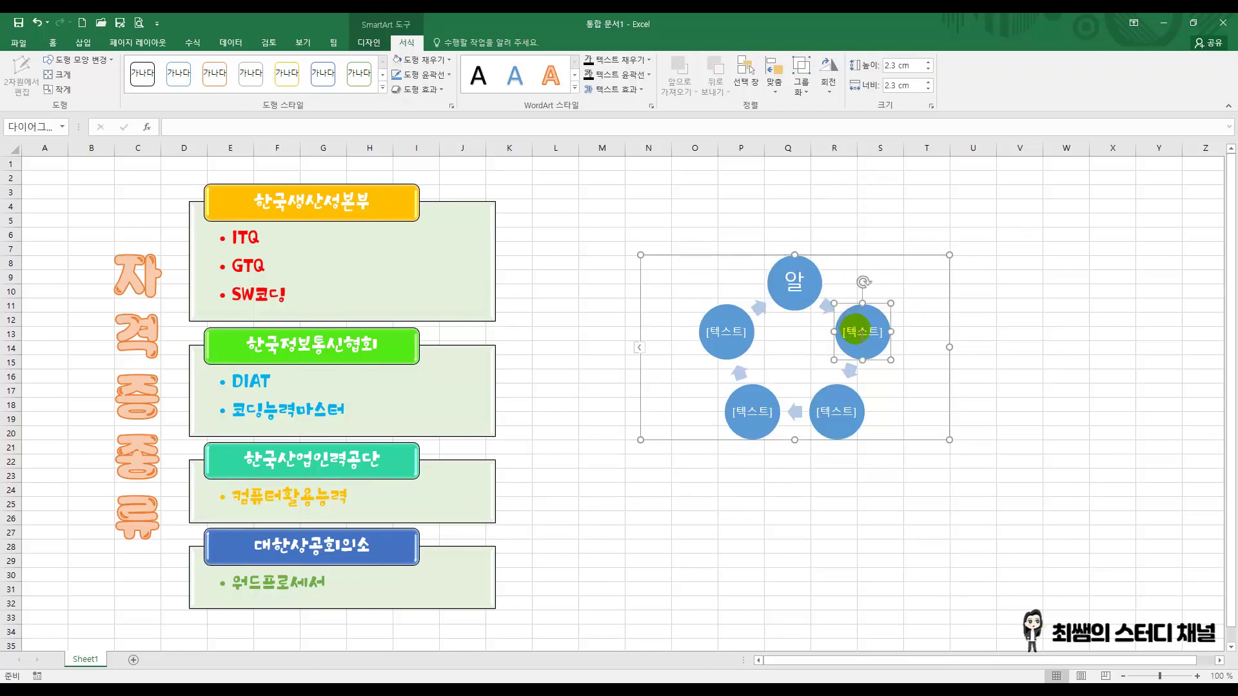
{"action": "type", "text": "ㄷ"}
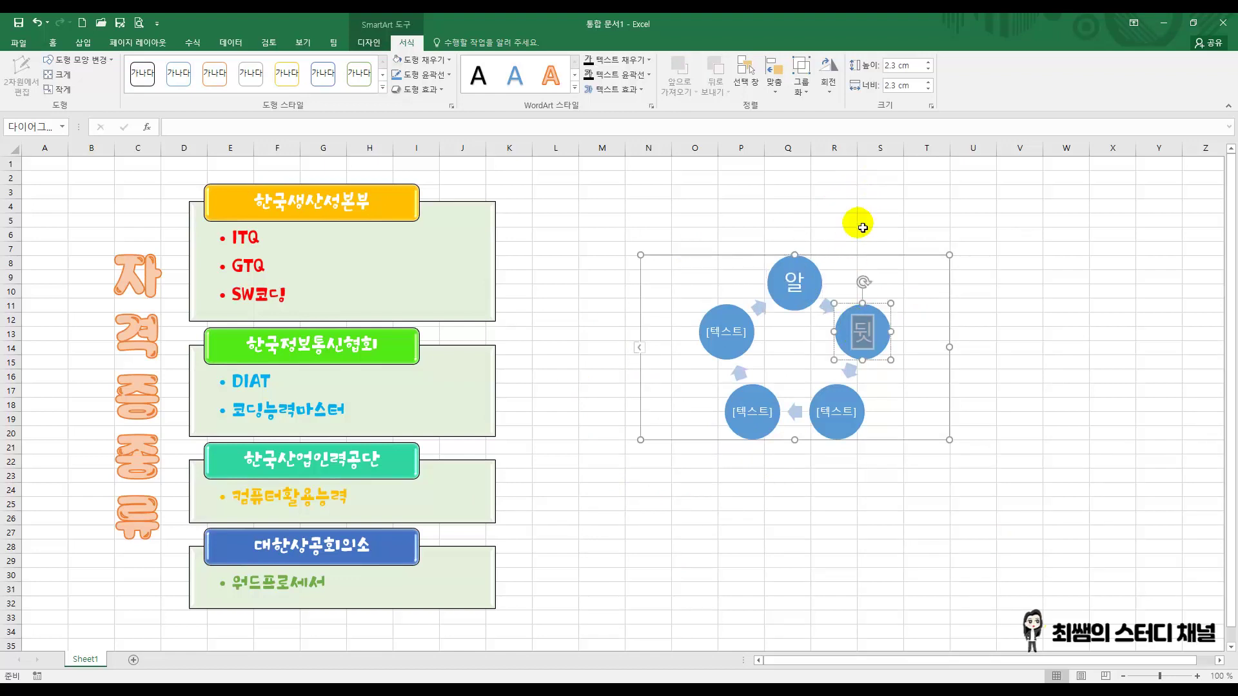
{"action": "type", "text": "다리"}
{"action": "key", "text": "Return"}
{"action": "type", "text": "쏙"}
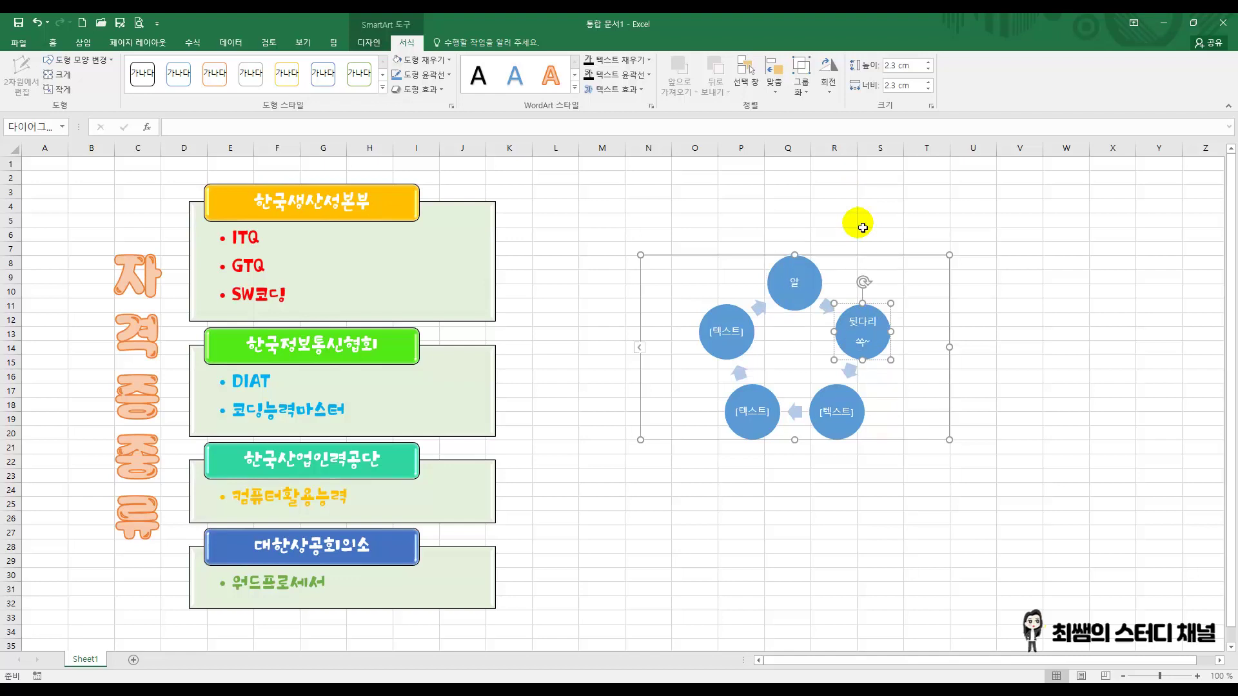
{"action": "type", "text": "~"}
- Label the third circle of the cycle 앞다리 쏙, split over two lines
{"action": "left_click", "coordinate": [837, 411]}
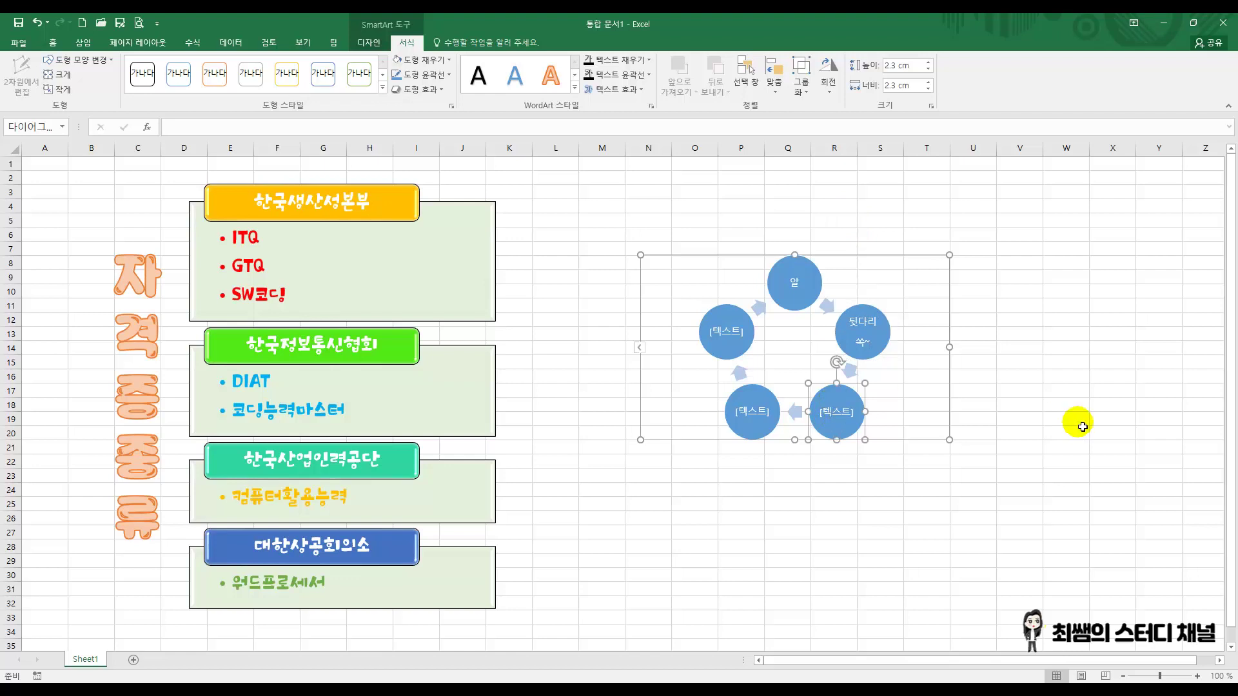
{"action": "type", "text": "앞다리"}
{"action": "key", "text": "Return"}
{"action": "type", "text": "기"}
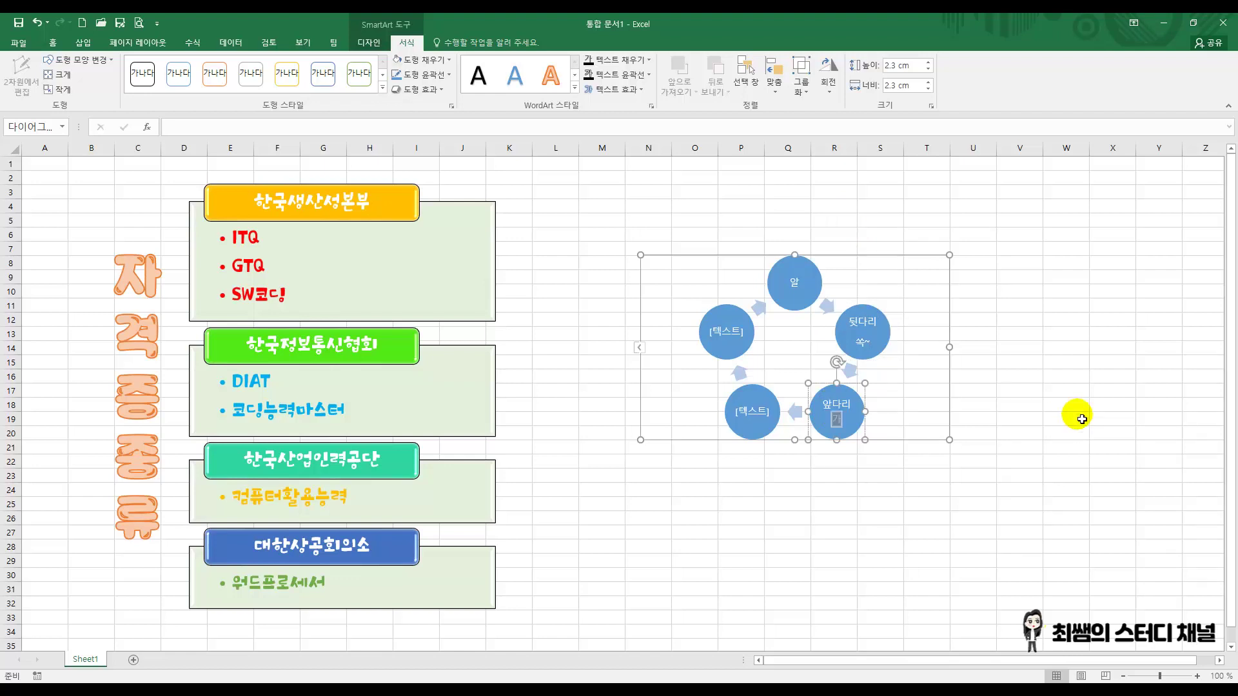
{"action": "key", "text": "BackSpace"}
{"action": "key", "text": "BackSpace"}
{"action": "type", "text": "쏙"}
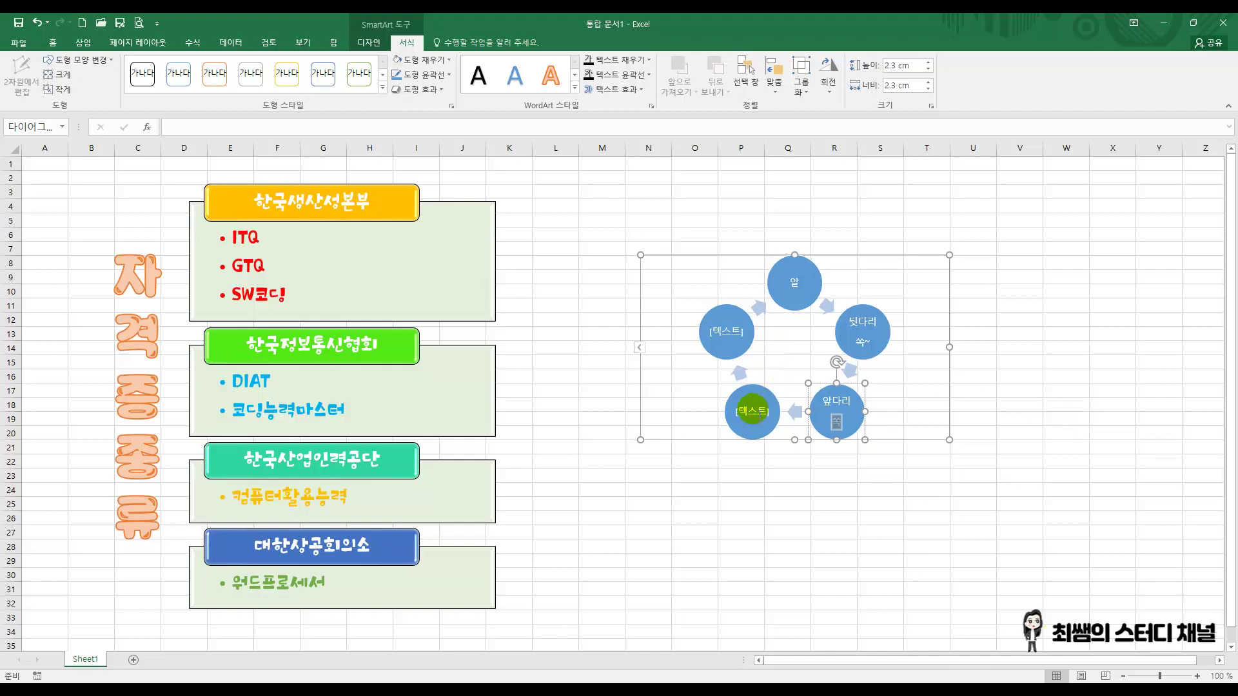
- Label the fourth circle of the cycle 꼬리가 짧아짐, split over two lines
{"action": "left_click", "coordinate": [752, 411]}
{"action": "type", "text": "꼬리가"}
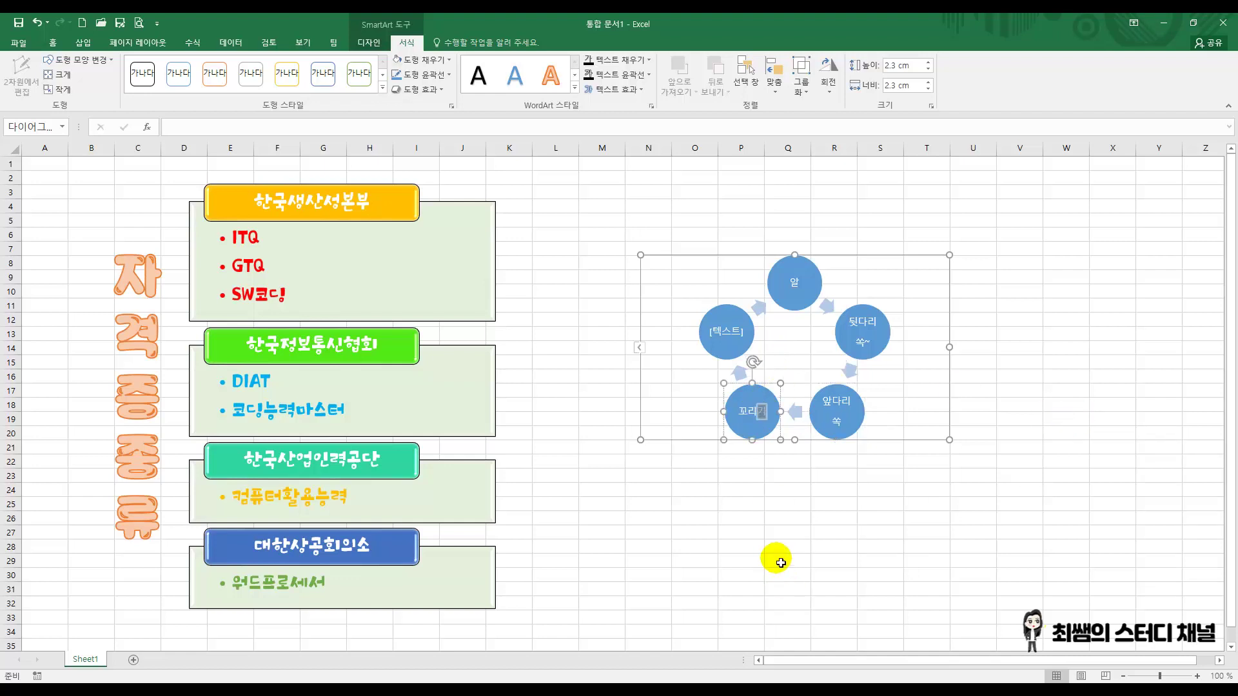
{"action": "key", "text": "Return"}
{"action": "type", "text": "짧아지"}
- Label the last circle 개구리 and enlarge the cycle graphic to about 12.58 cm high and 15.45 cm wide
{"action": "left_click", "coordinate": [725, 332]}
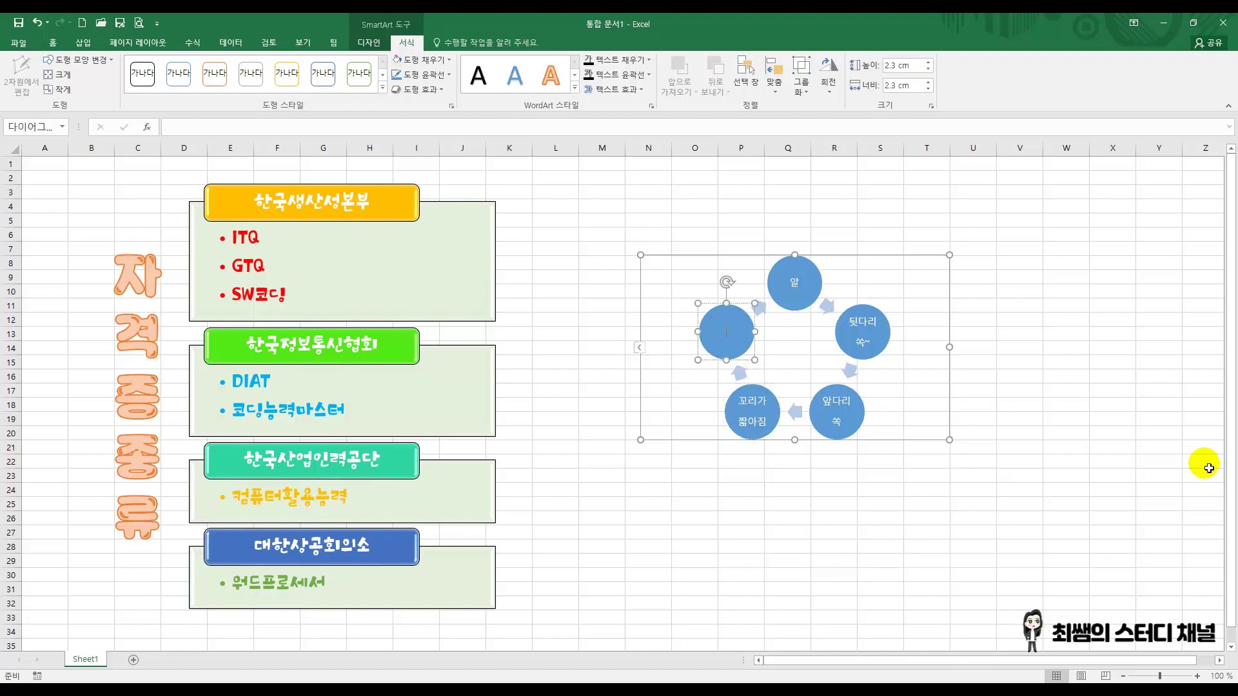
{"action": "type", "text": "개구리"}
{"action": "left_click", "coordinate": [1096, 348]}
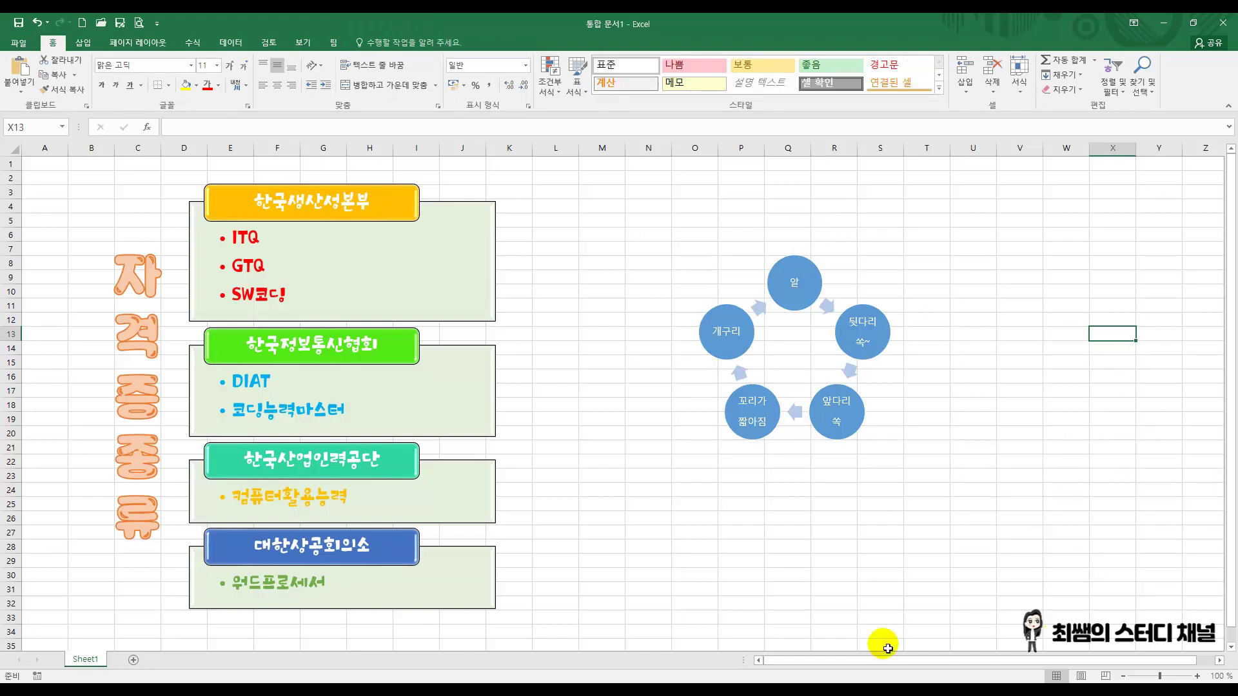
{"action": "left_click", "coordinate": [845, 290]}
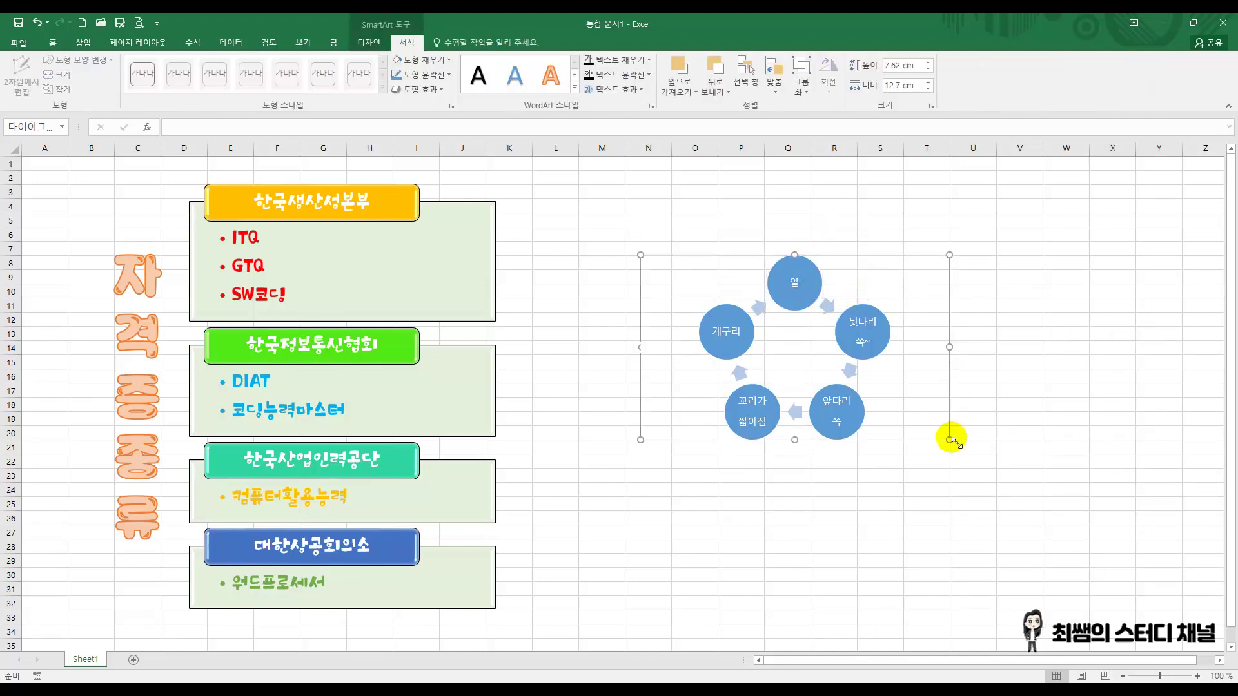
{"action": "left_click_drag", "start_coordinate": [949, 440], "coordinate": [1026, 571]}
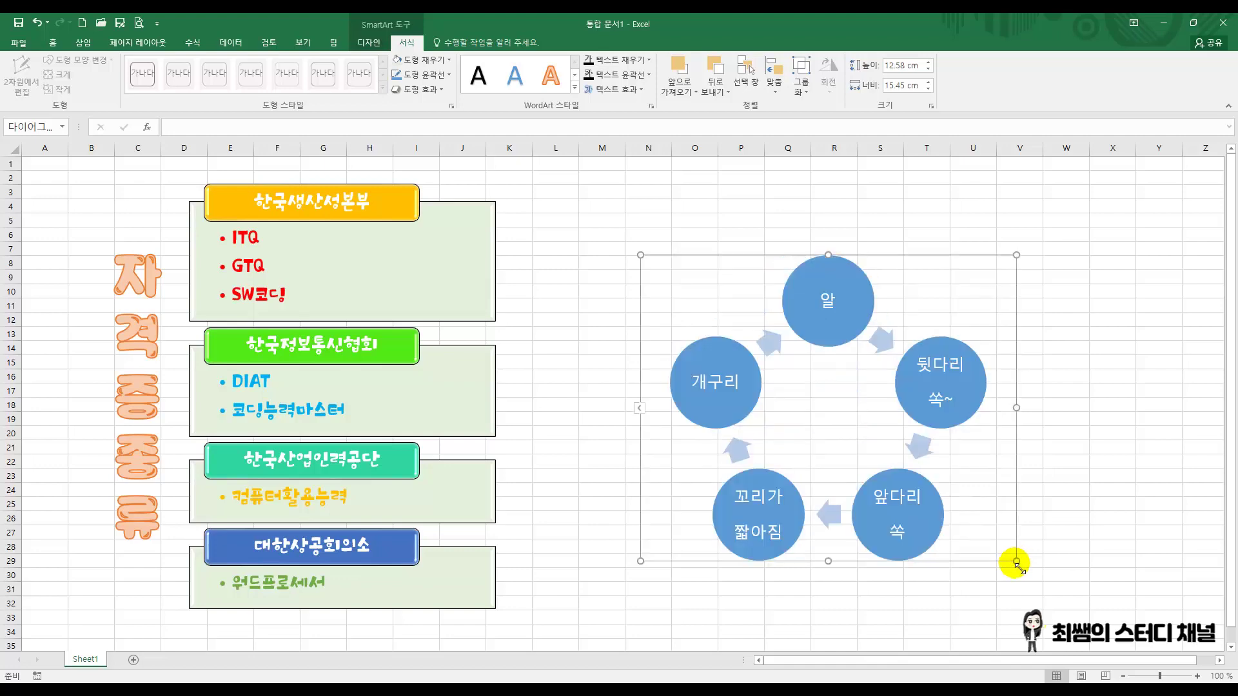
{"action": "left_click", "coordinate": [54, 42]}
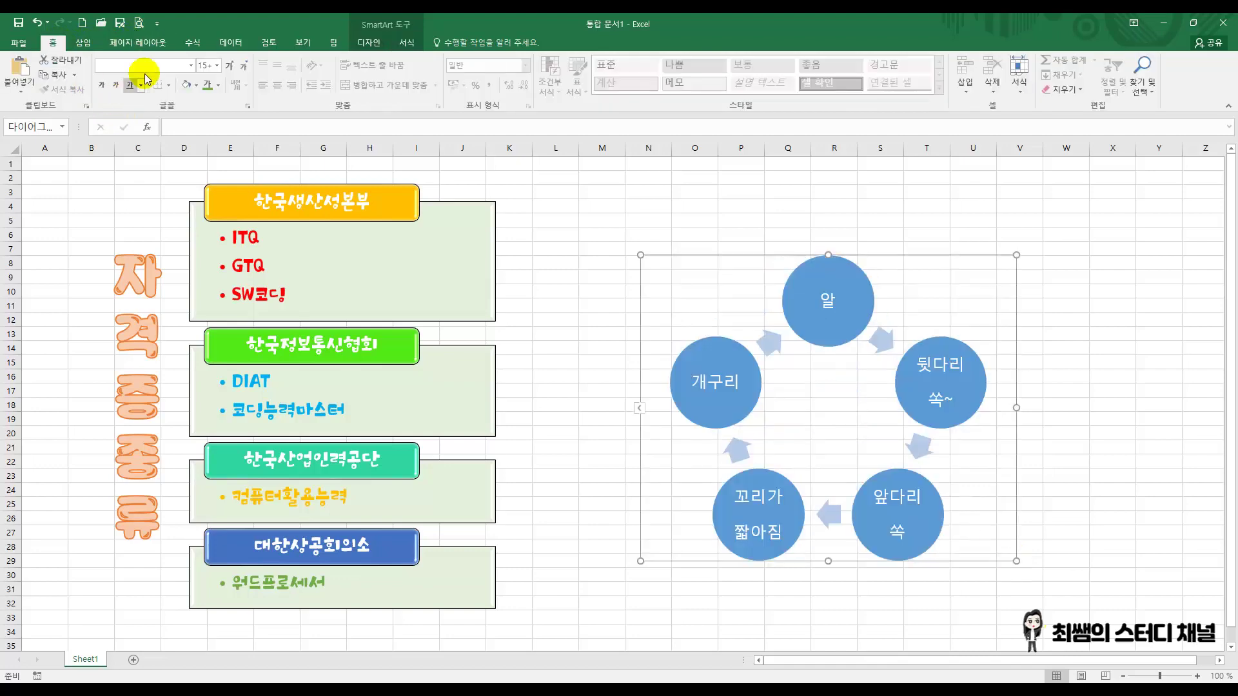
{"action": "left_click", "coordinate": [191, 65]}
{"action": "scroll", "coordinate": [175, 335], "scroll_direction": "down", "scroll_amount": 5}
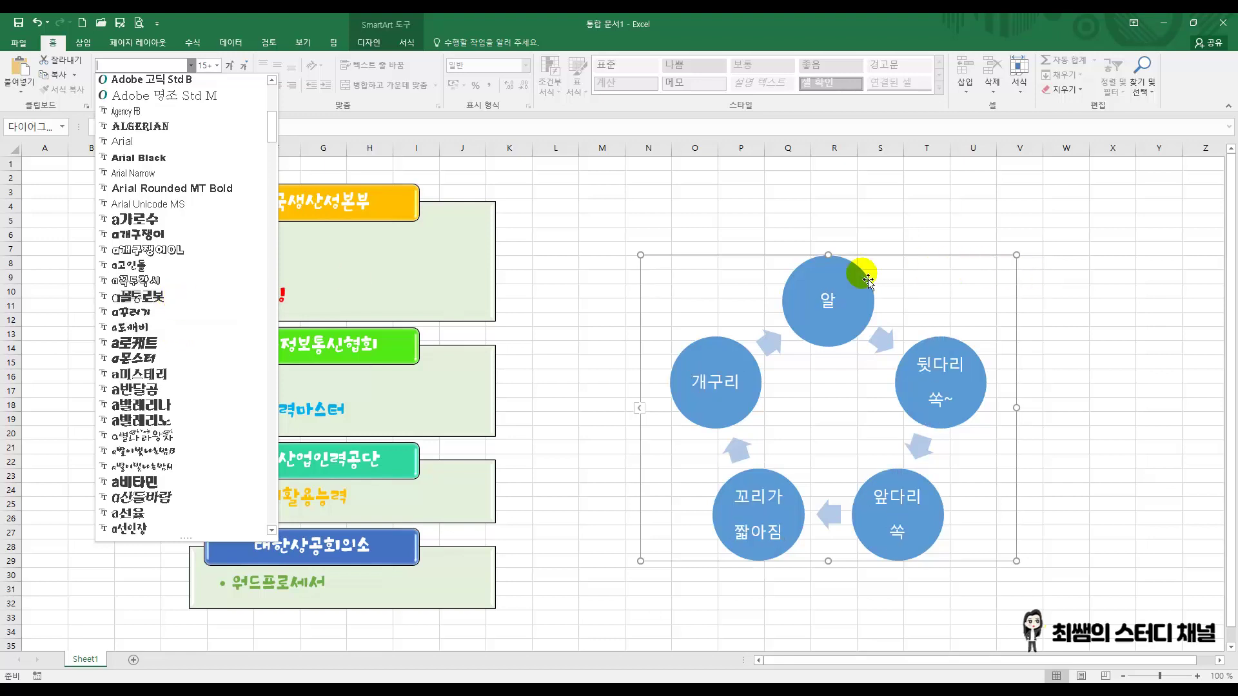
{"action": "left_click", "coordinate": [846, 277]}
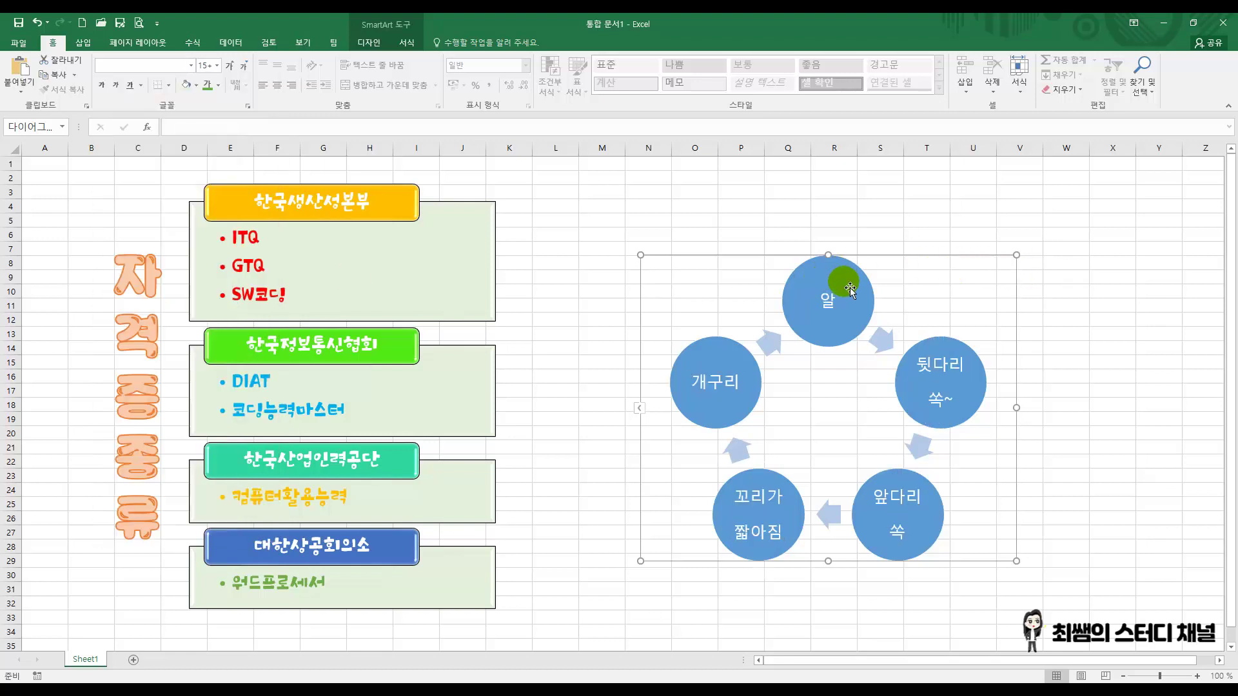
{"action": "left_click", "coordinate": [843, 278]}
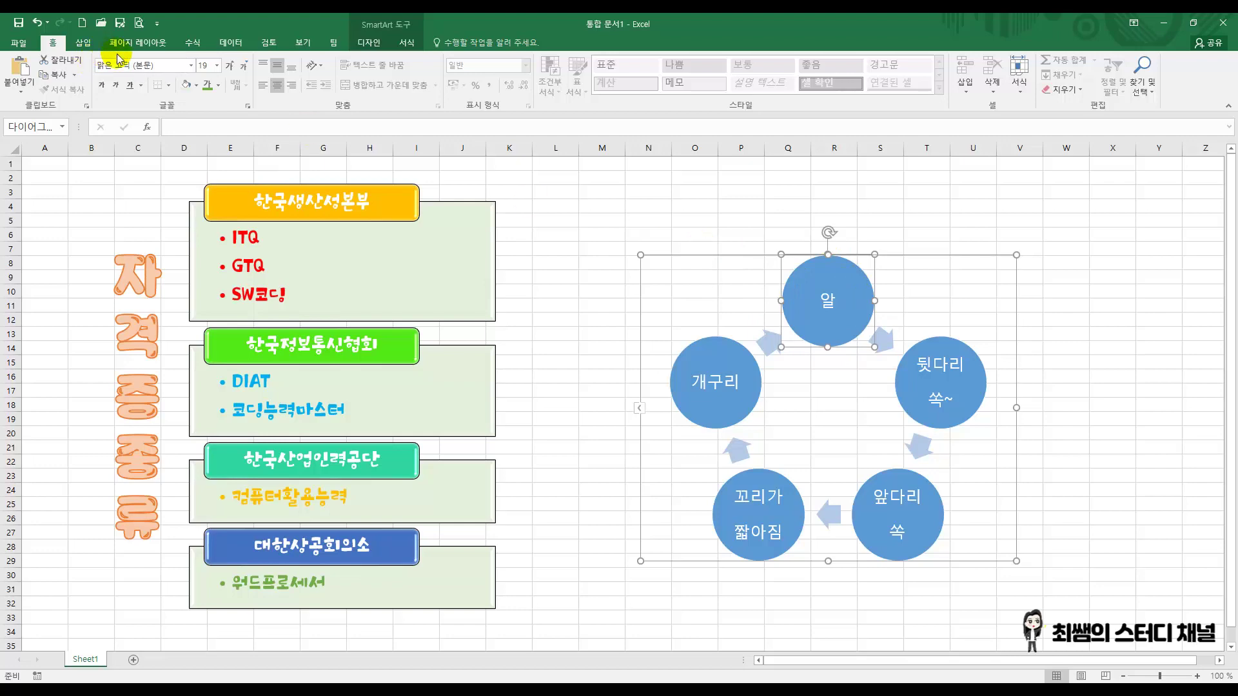
{"action": "left_click", "coordinate": [192, 65]}
{"action": "scroll", "coordinate": [180, 452], "scroll_direction": "down", "scroll_amount": 7}
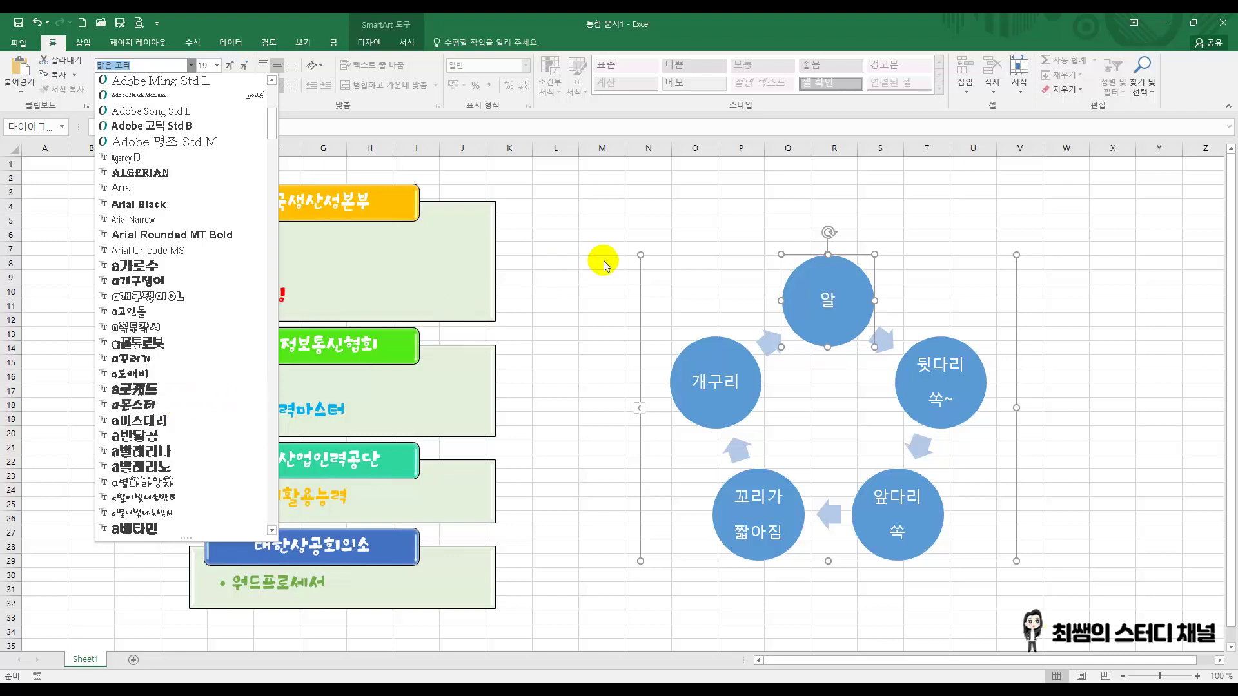
{"action": "left_click", "coordinate": [721, 261]}
{"action": "left_click", "coordinate": [721, 261]}
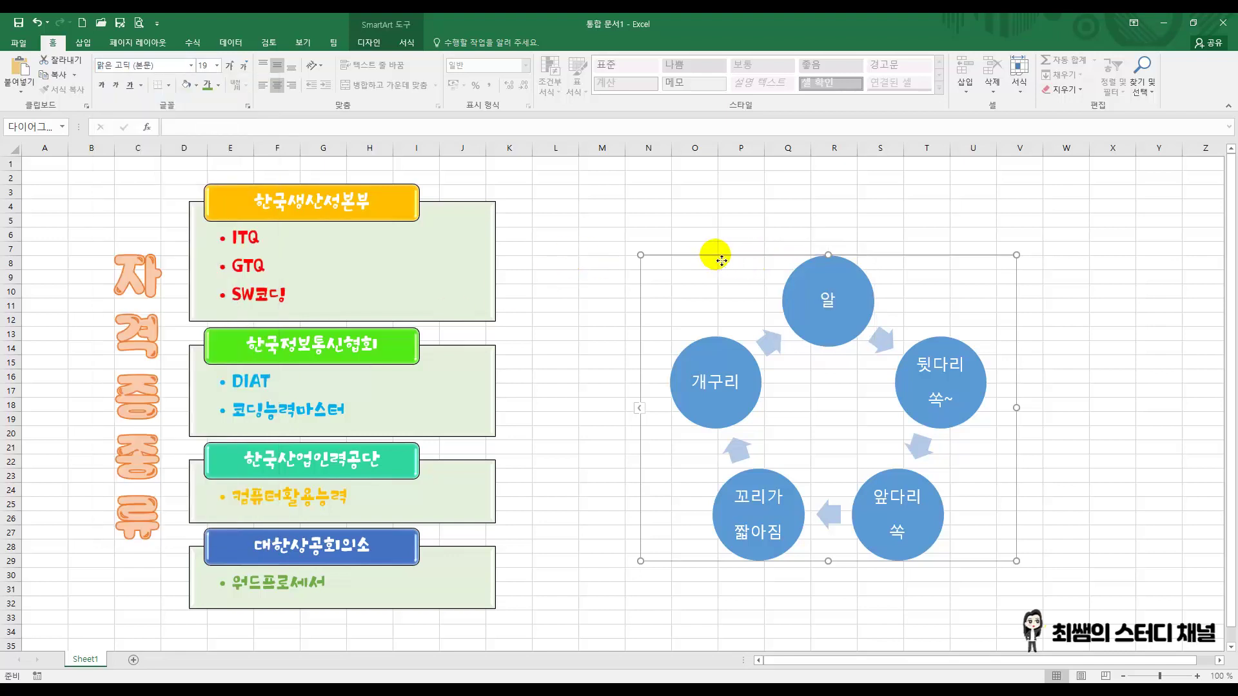
- Set the font of all text in the frog cycle graphic to a피카소
{"action": "left_click", "coordinate": [190, 66]}
{"action": "scroll", "coordinate": [169, 383], "scroll_direction": "down", "scroll_amount": 8}
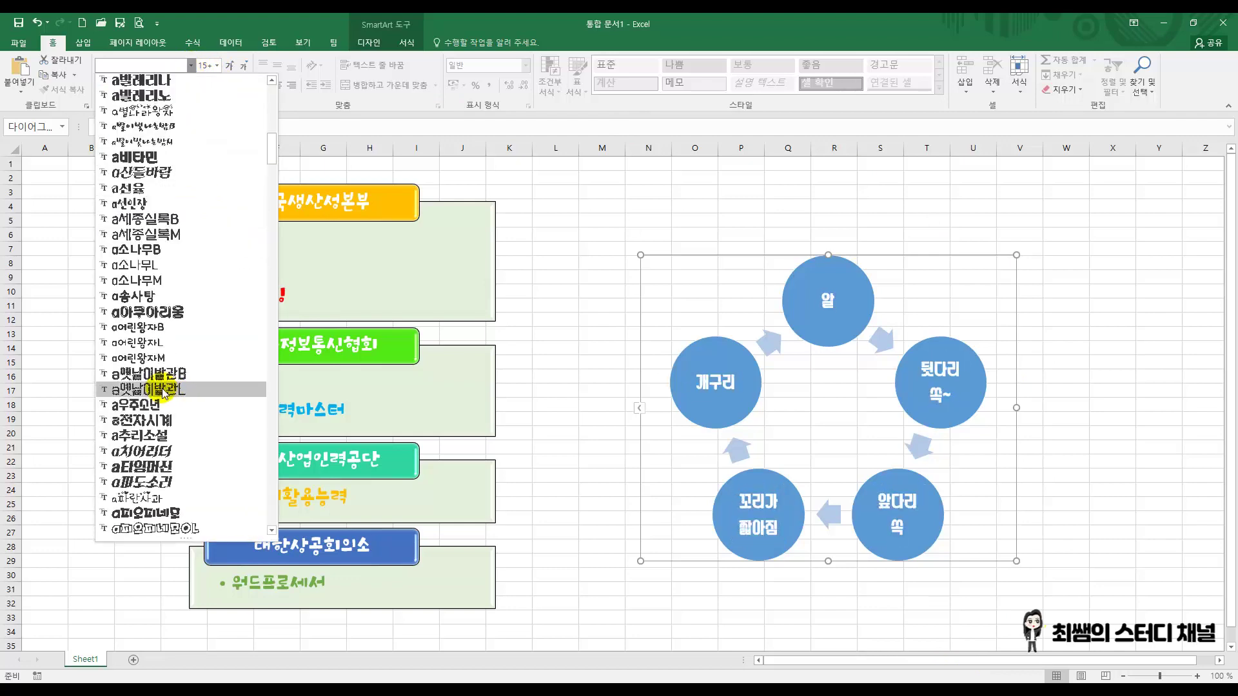
{"action": "scroll", "coordinate": [166, 388], "scroll_direction": "down", "scroll_amount": 6}
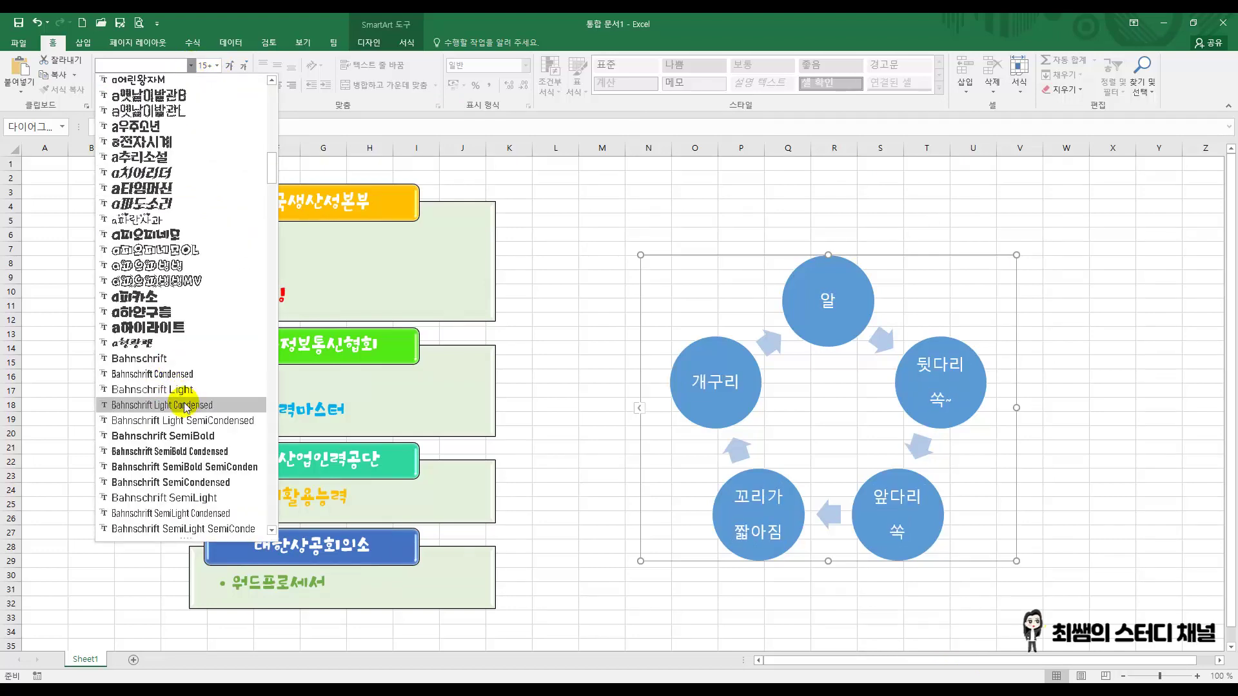
{"action": "left_click", "coordinate": [172, 295]}
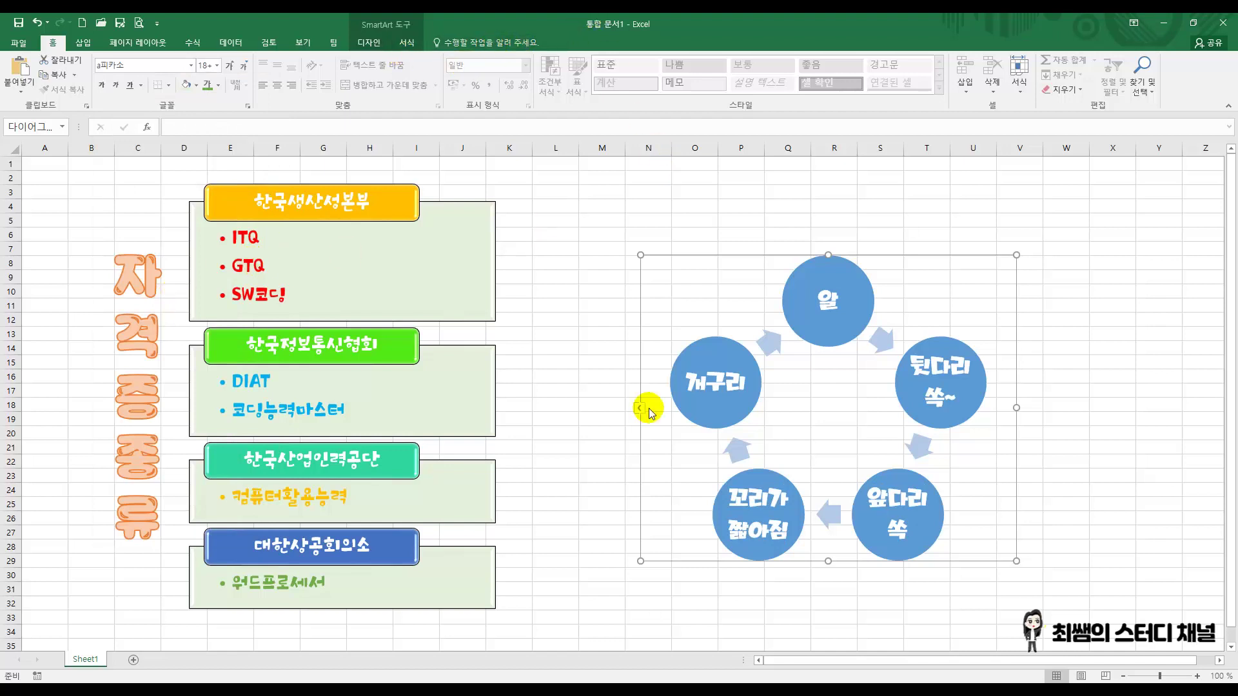
- Recolour the cycle graphic with the second colourful set, orange through grey, and apply the fourth 3-D SmartArt style, a translucent one
{"action": "left_click", "coordinate": [370, 44]}
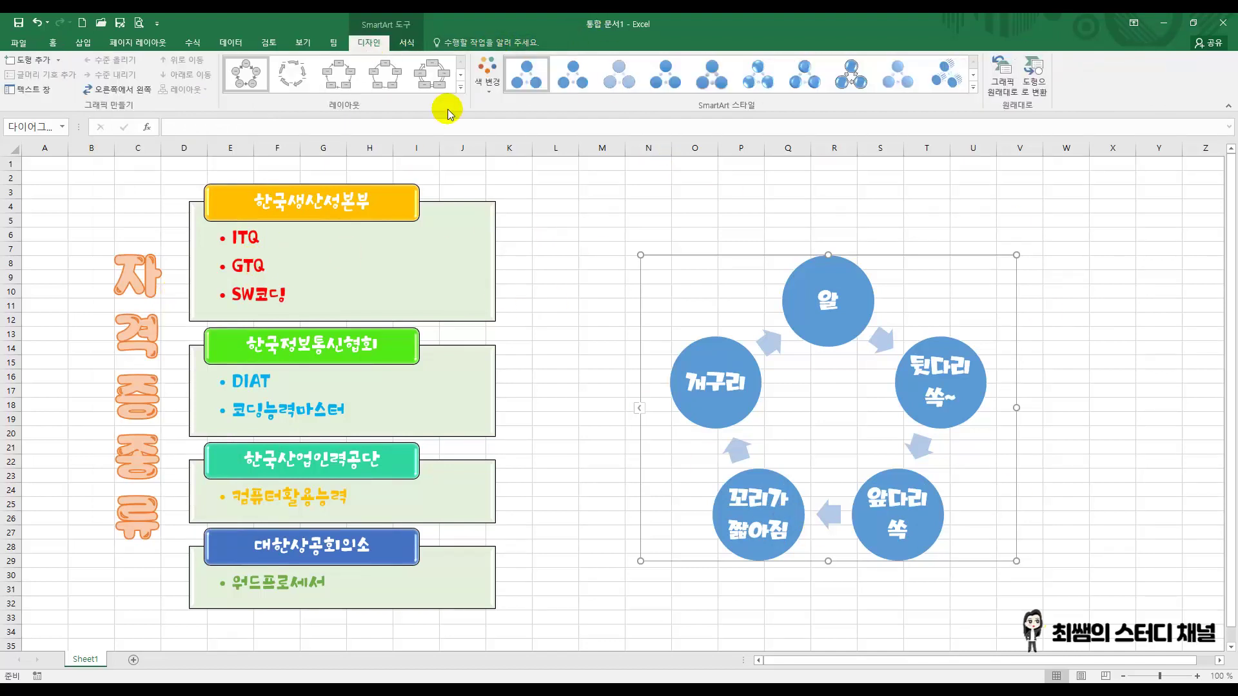
{"action": "left_click", "coordinate": [488, 67]}
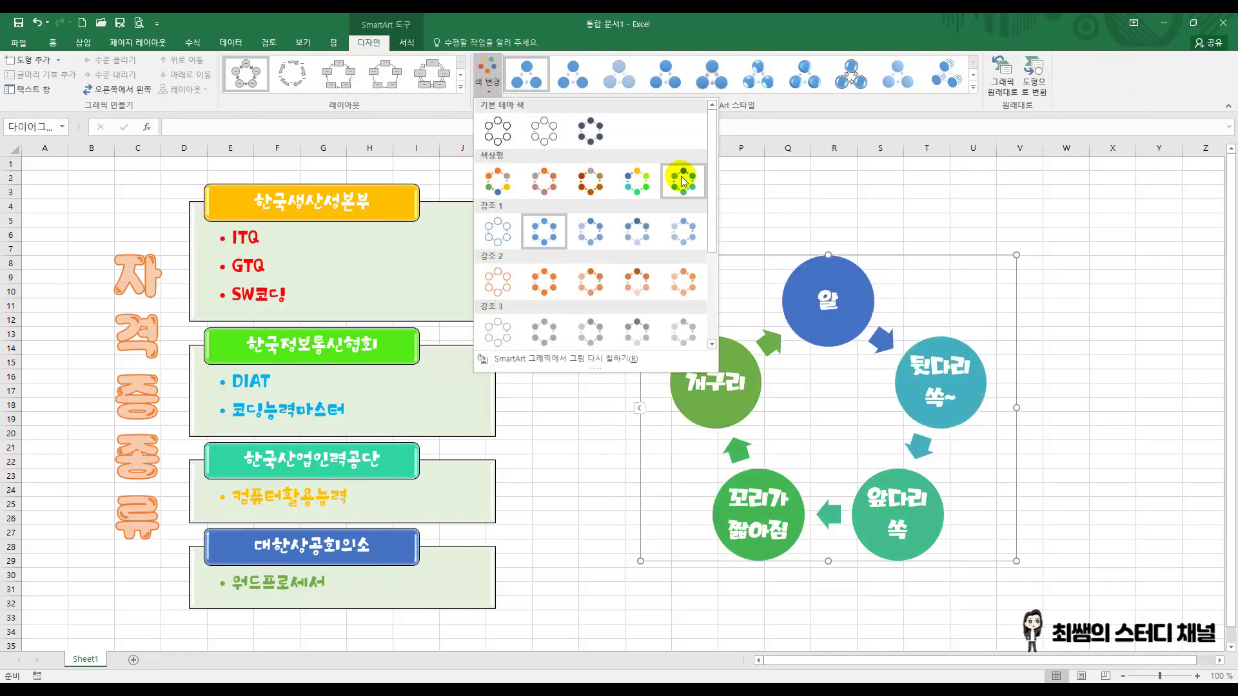
{"action": "left_click", "coordinate": [545, 184]}
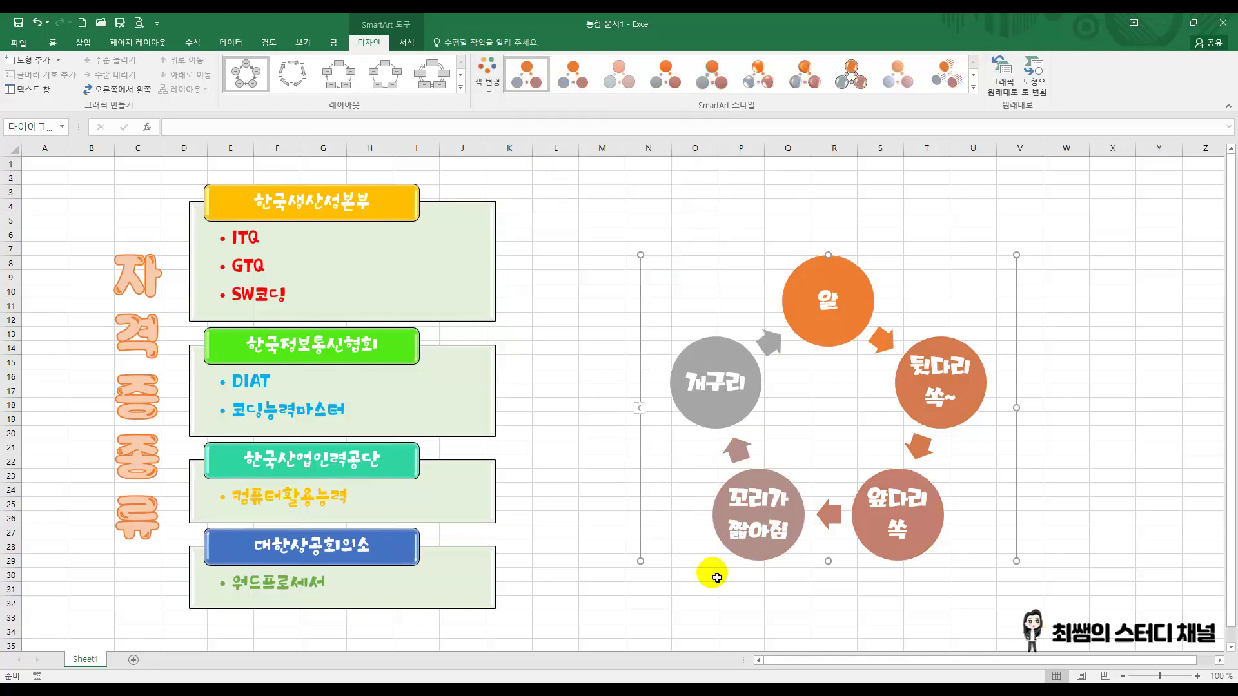
{"action": "left_click", "coordinate": [974, 87]}
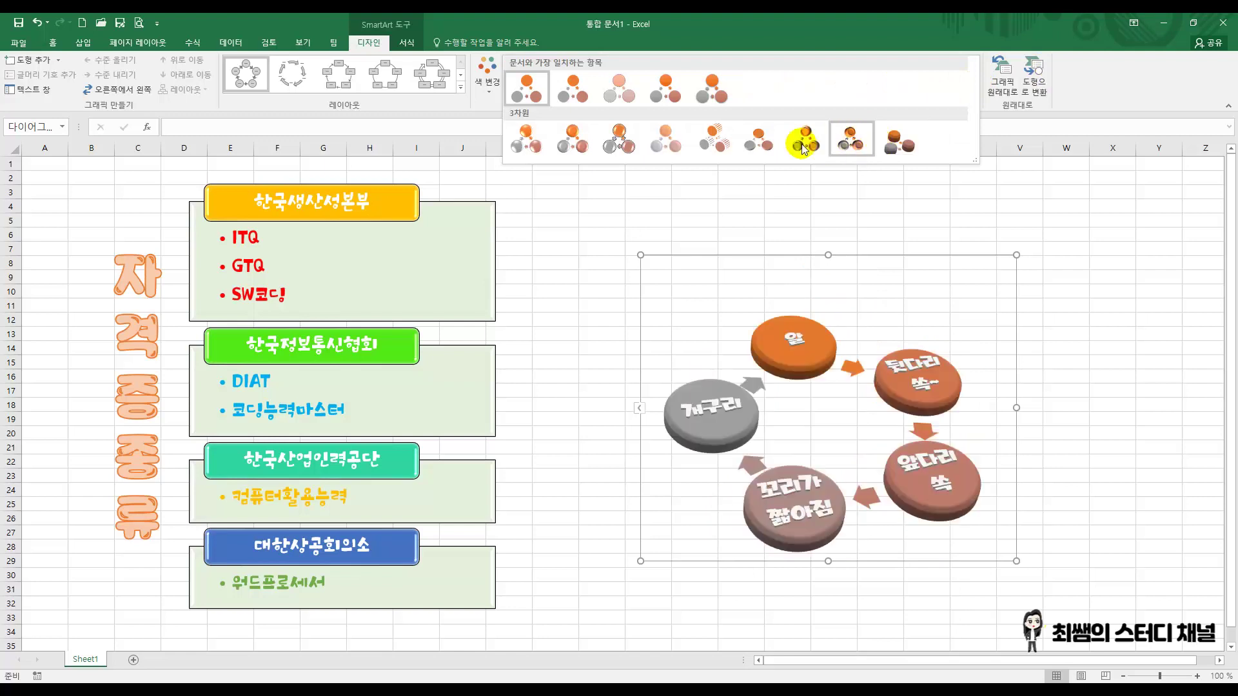
{"action": "left_click", "coordinate": [669, 137]}
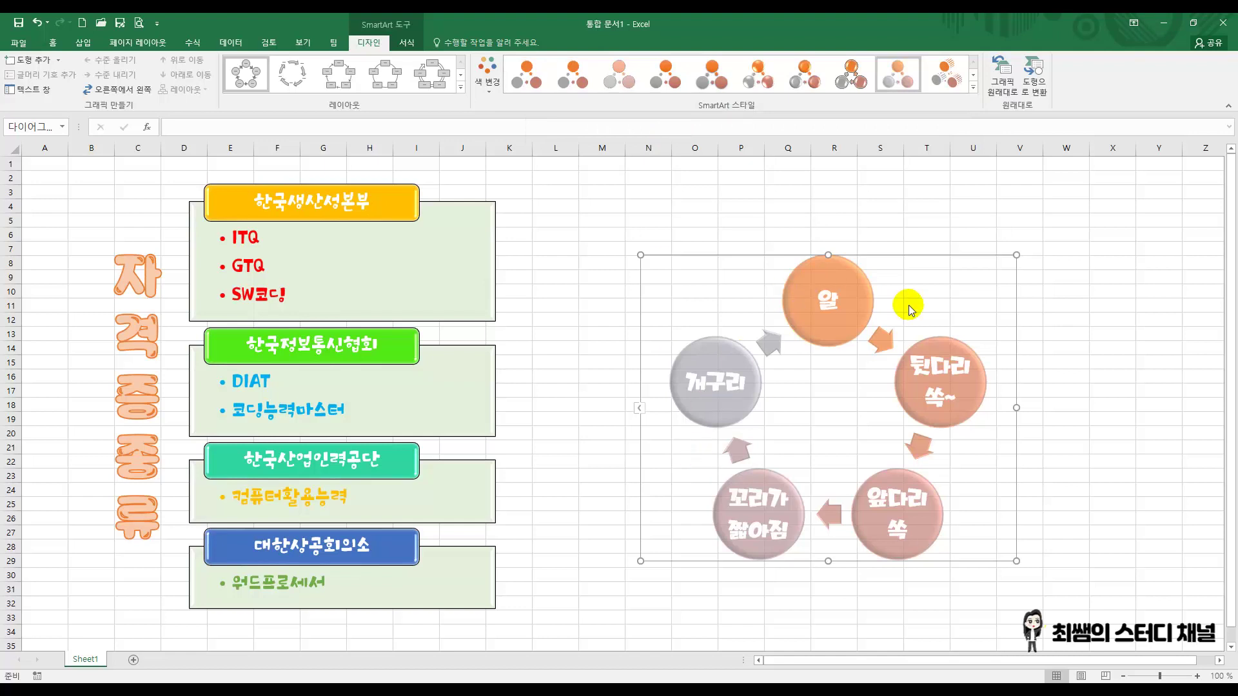
- Enlarge the cycle graphic and move it closer to the certification list, spanning about columns L to V and rows 5 to 32
{"action": "left_click_drag", "start_coordinate": [1016, 255], "coordinate": [1118, 179]}
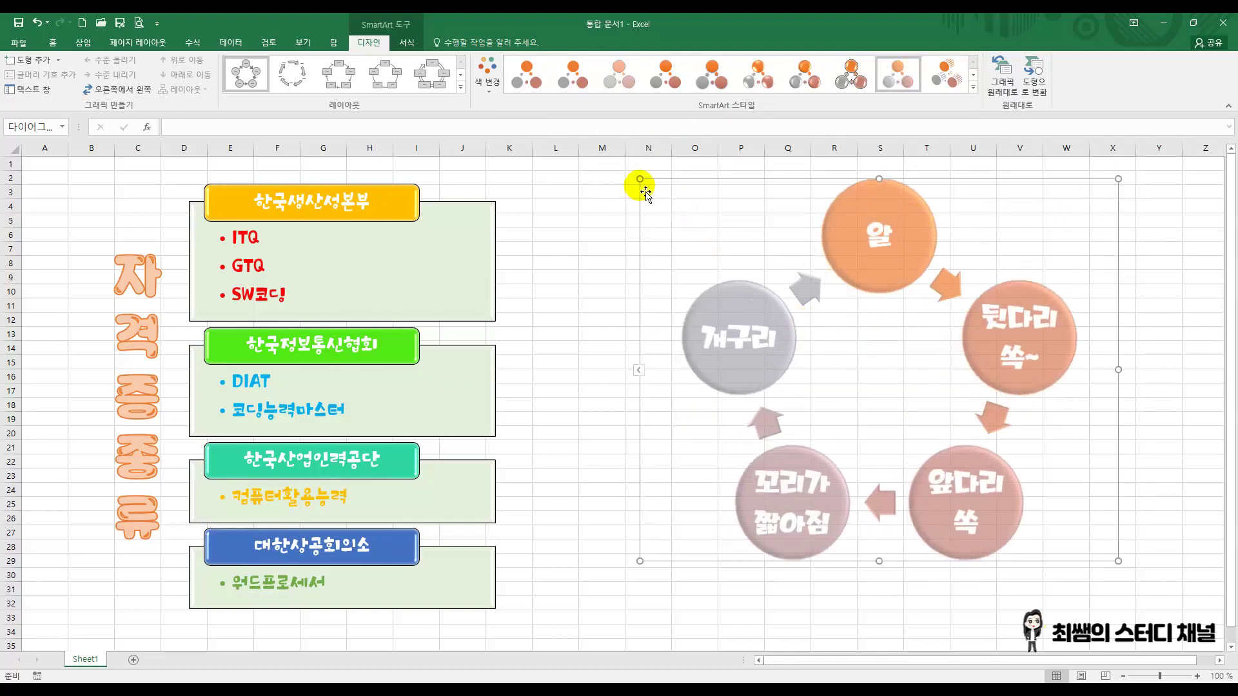
{"action": "left_click_drag", "start_coordinate": [803, 177], "coordinate": [702, 210]}
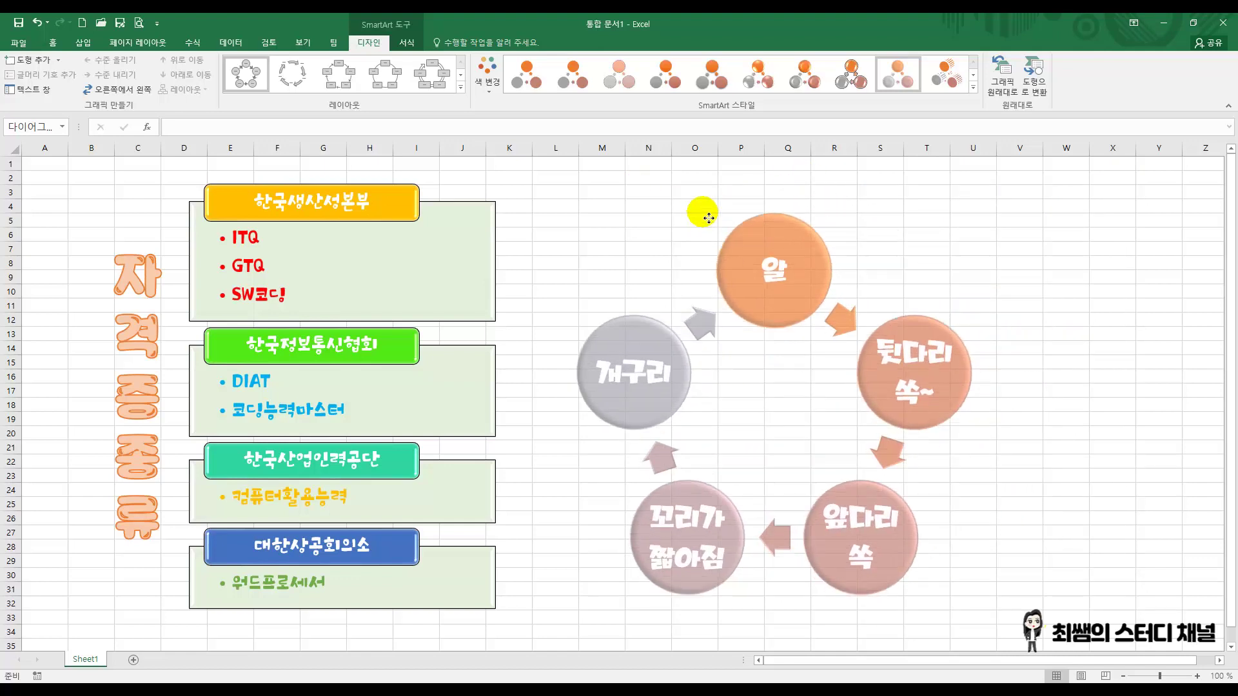
{"action": "left_click_drag", "start_coordinate": [1013, 595], "coordinate": [1032, 613]}
{"action": "left_click", "coordinate": [1130, 423]}
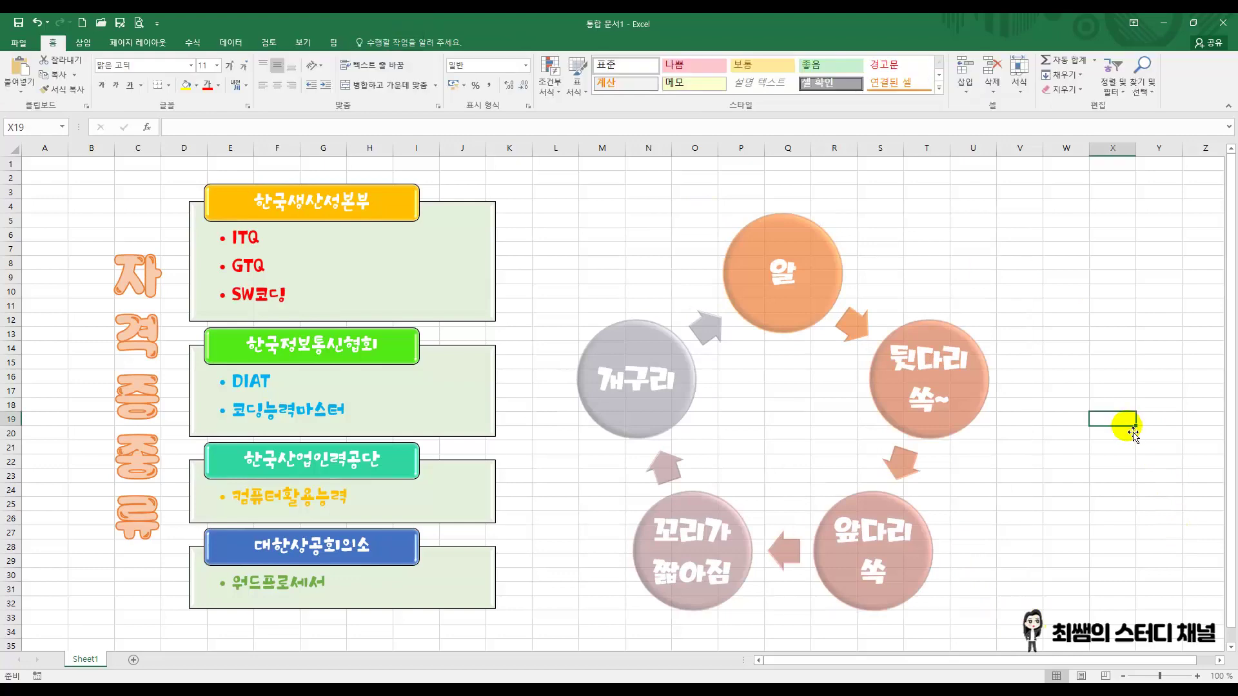
- Insert the picture 개구리.png from the desktop folder LevelUp > Office기초 > Excel2016 > 예제파일
{"action": "left_click", "coordinate": [83, 44]}
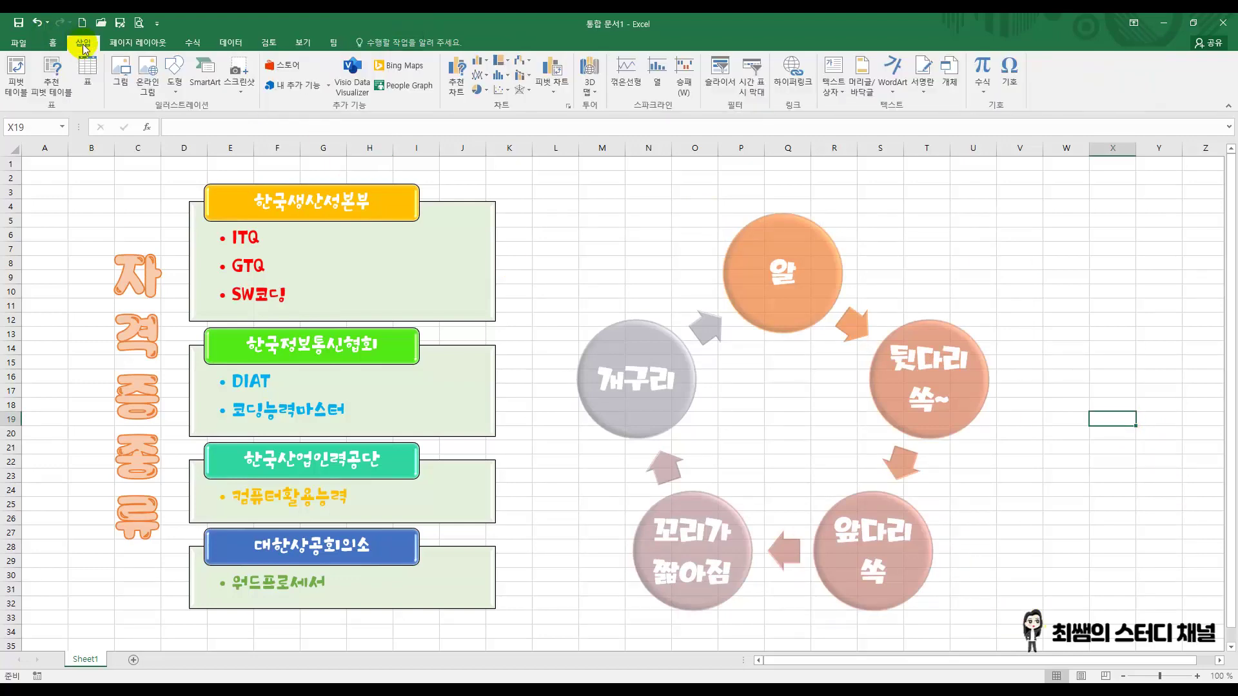
{"action": "left_click", "coordinate": [122, 76]}
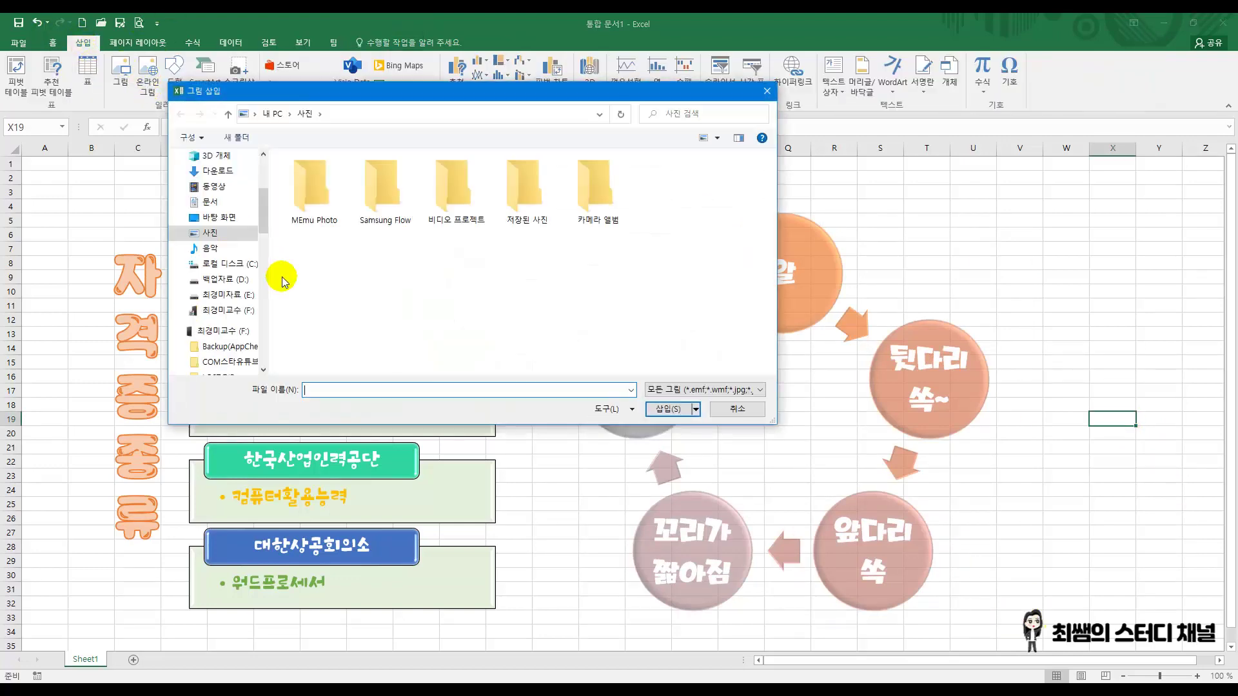
{"action": "left_click", "coordinate": [250, 220]}
{"action": "double_click", "coordinate": [314, 194]}
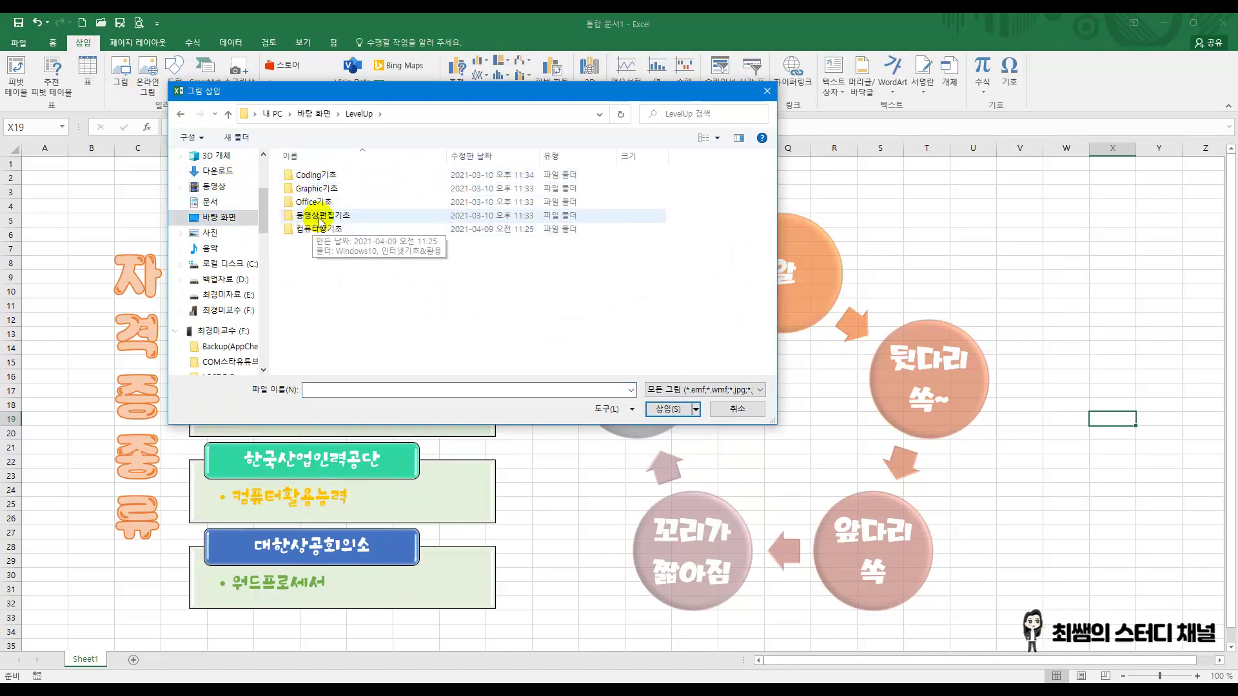
{"action": "double_click", "coordinate": [315, 201]}
{"action": "left_click", "coordinate": [319, 178]}
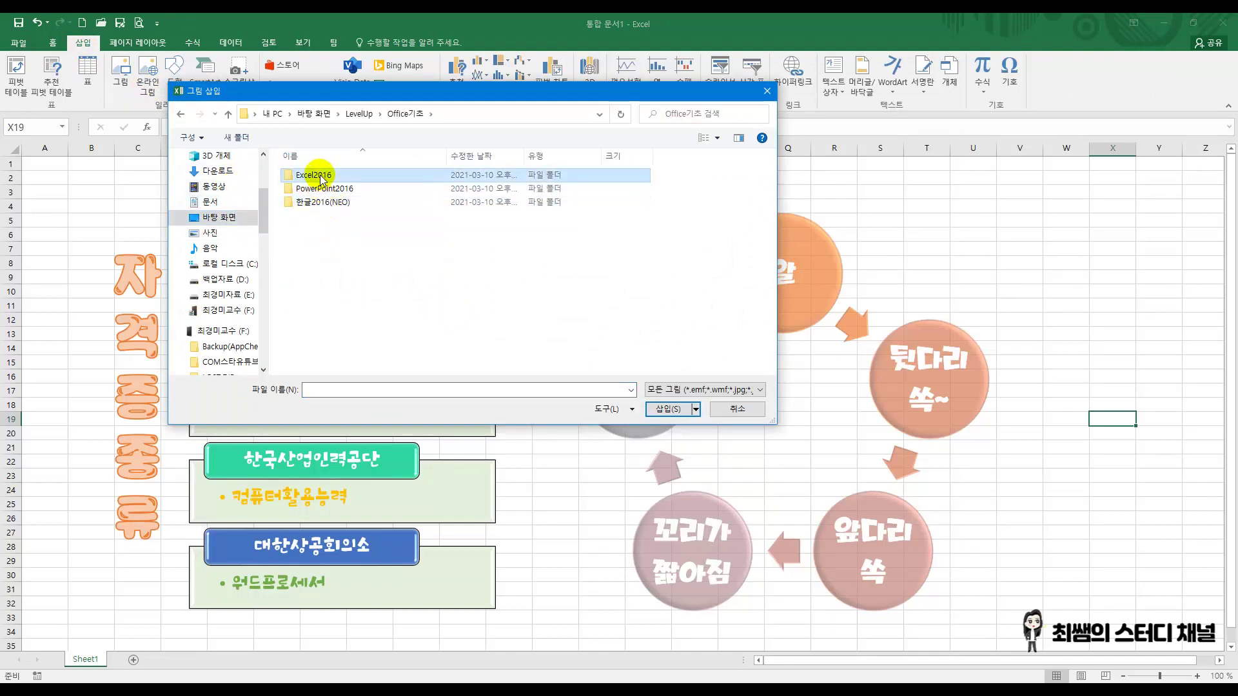
{"action": "double_click", "coordinate": [320, 179]}
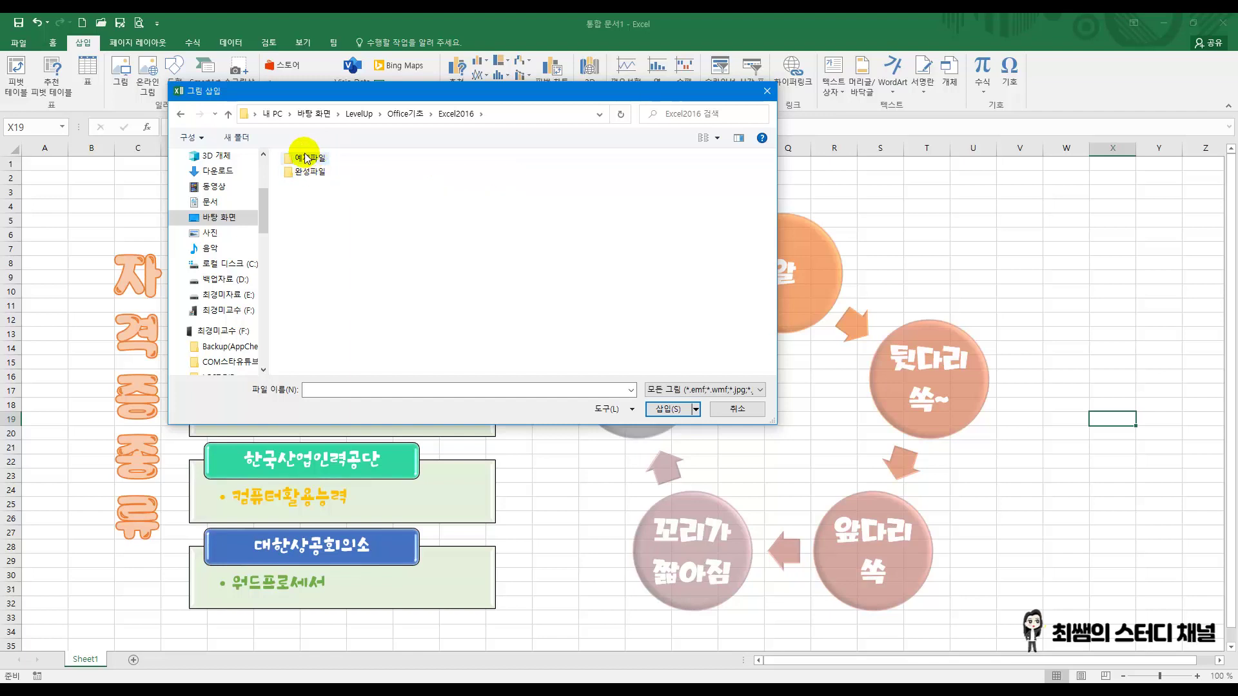
{"action": "double_click", "coordinate": [307, 158]}
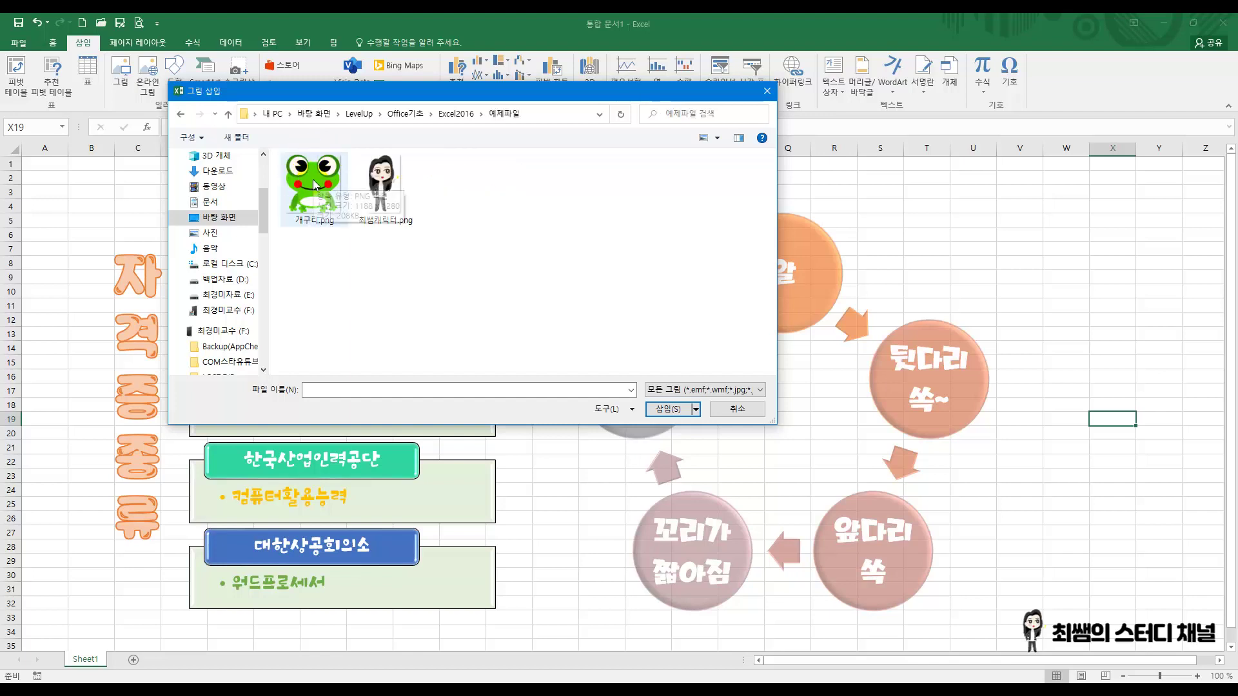
{"action": "left_click", "coordinate": [328, 222]}
{"action": "left_click", "coordinate": [667, 409]}
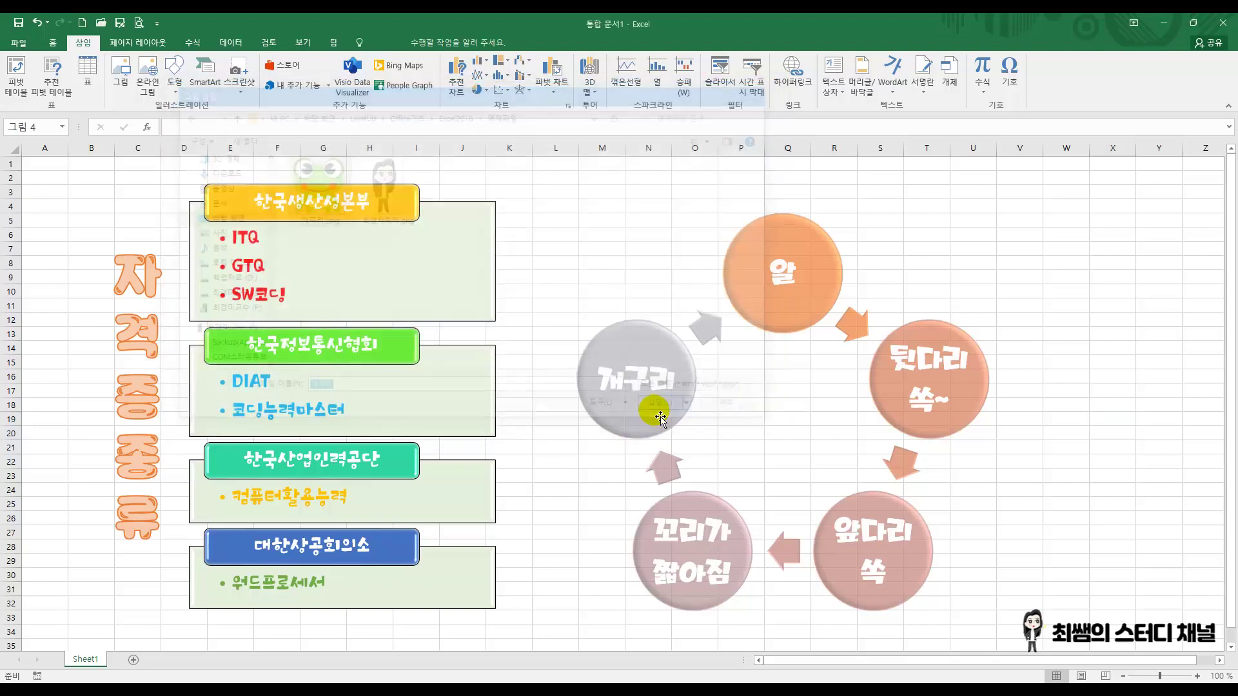
- Shrink the frog picture to fit inside the ring of circles and centre it in the cycle graphic
{"action": "left_click_drag", "start_coordinate": [1180, 535], "coordinate": [643, 305]}
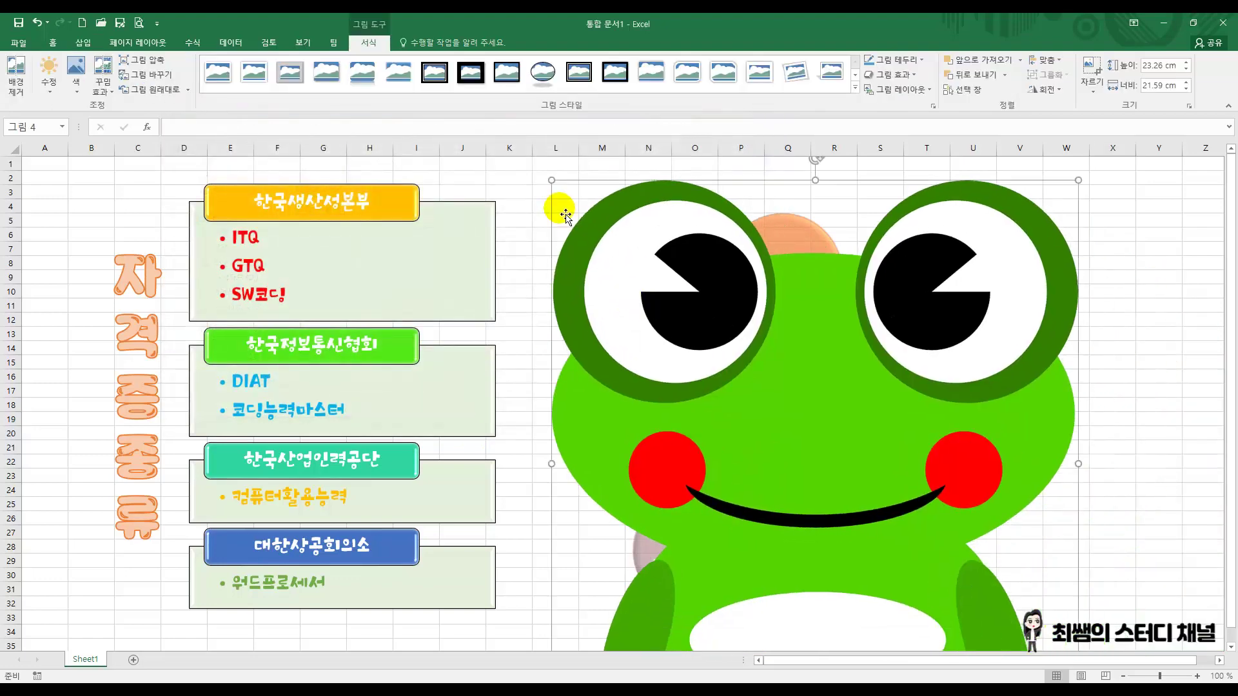
{"action": "left_click_drag", "start_coordinate": [561, 192], "coordinate": [635, 194]}
{"action": "left_click_drag", "start_coordinate": [710, 271], "coordinate": [775, 414]}
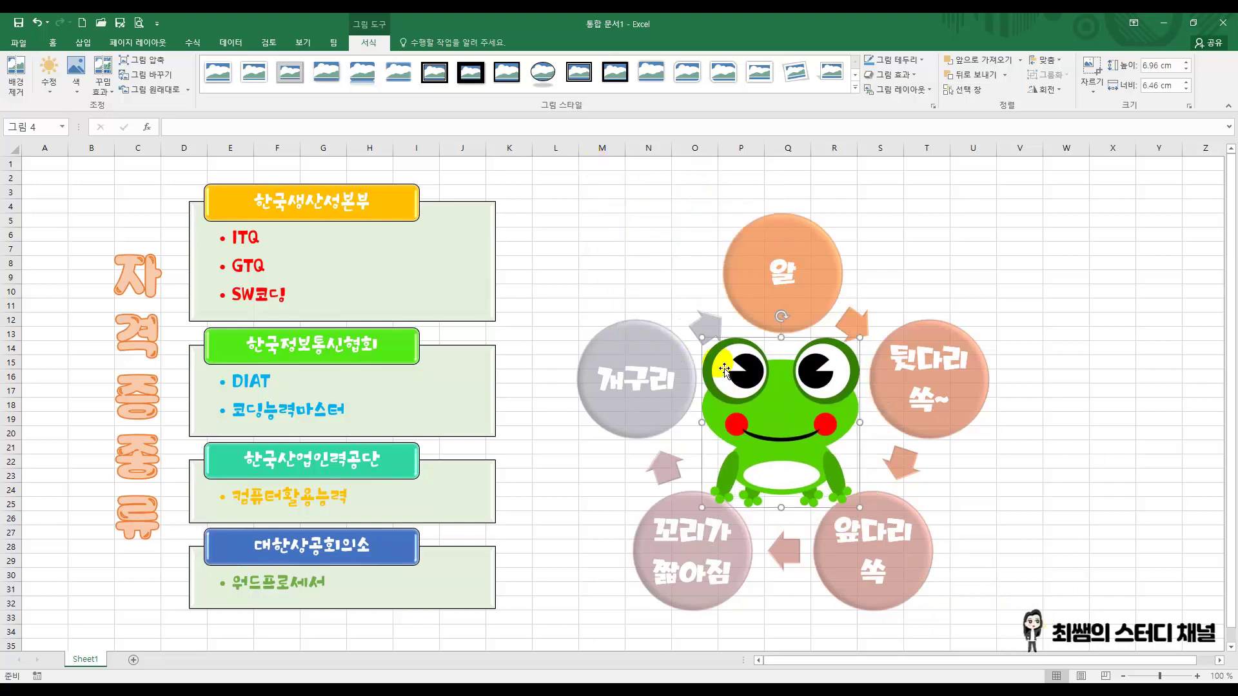
{"action": "left_click_drag", "start_coordinate": [703, 339], "coordinate": [728, 366]}
{"action": "left_click_drag", "start_coordinate": [797, 422], "coordinate": [791, 408]}
{"action": "left_click", "coordinate": [1061, 249]}
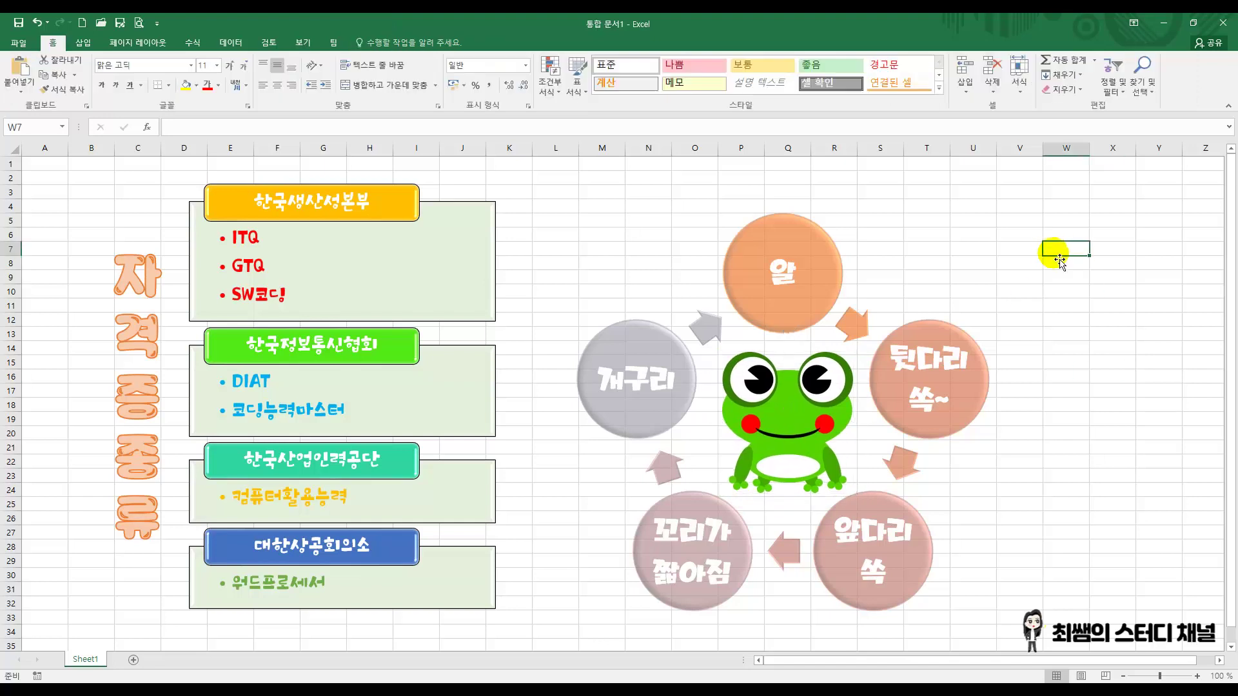